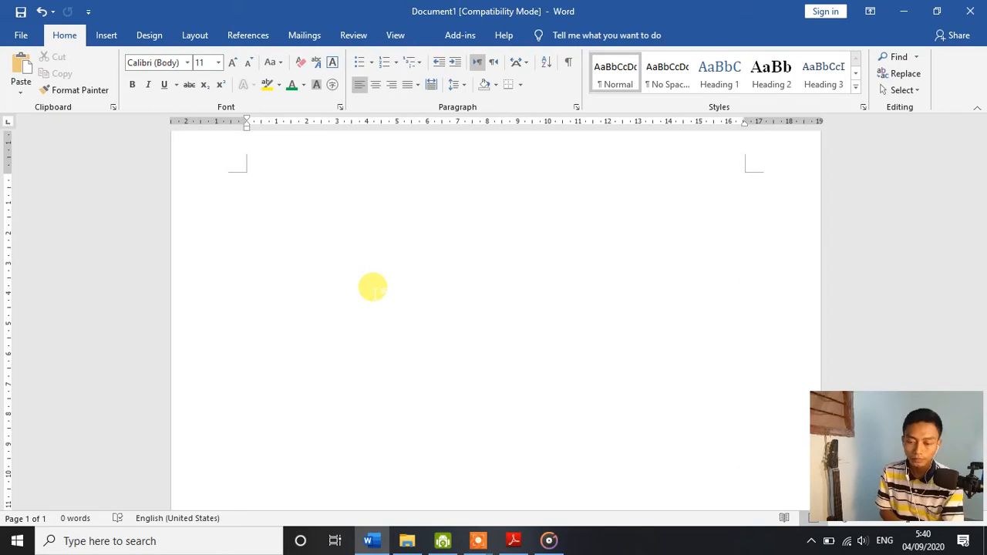
Step: Paste the copied article about word-processing applications into the blank document and return to its beginning
{"action": "key", "text": "ctrl+v"}
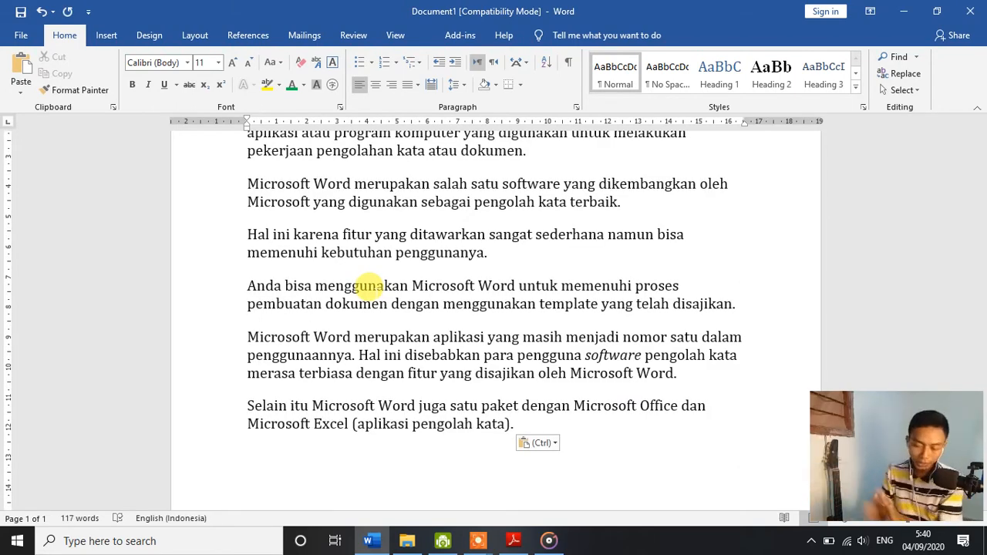
{"action": "scroll", "coordinate": [309, 281], "scroll_direction": "up", "scroll_amount": 5}
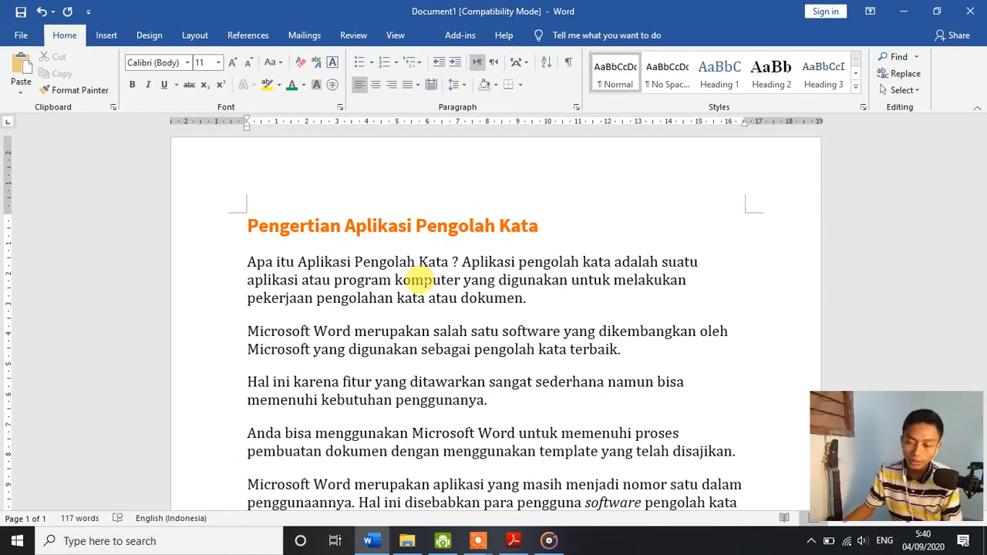
{"action": "key", "text": "ctrl+Home"}
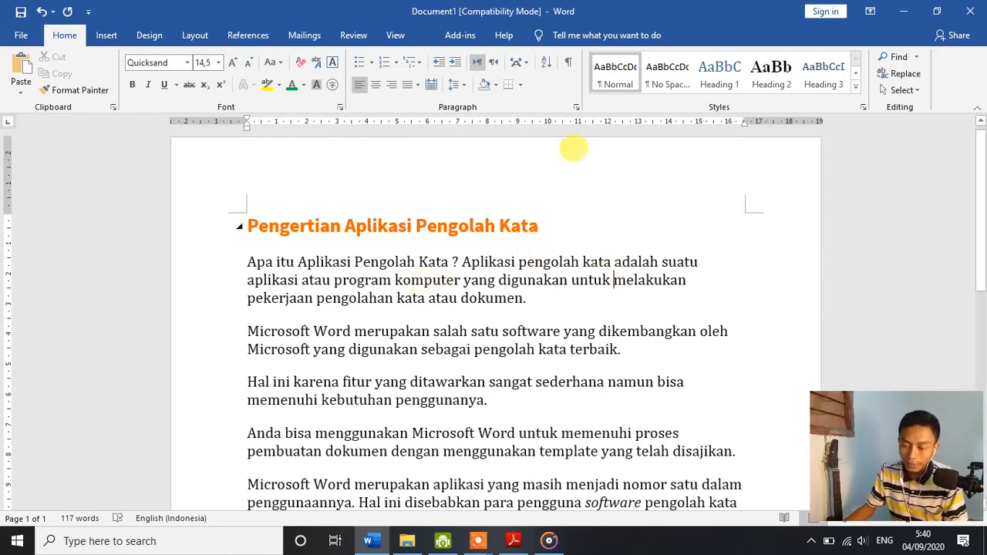
Step: Show the paragraph marks and other formatting symbols in the pasted text, and hide them again
{"action": "left_click", "coordinate": [569, 63]}
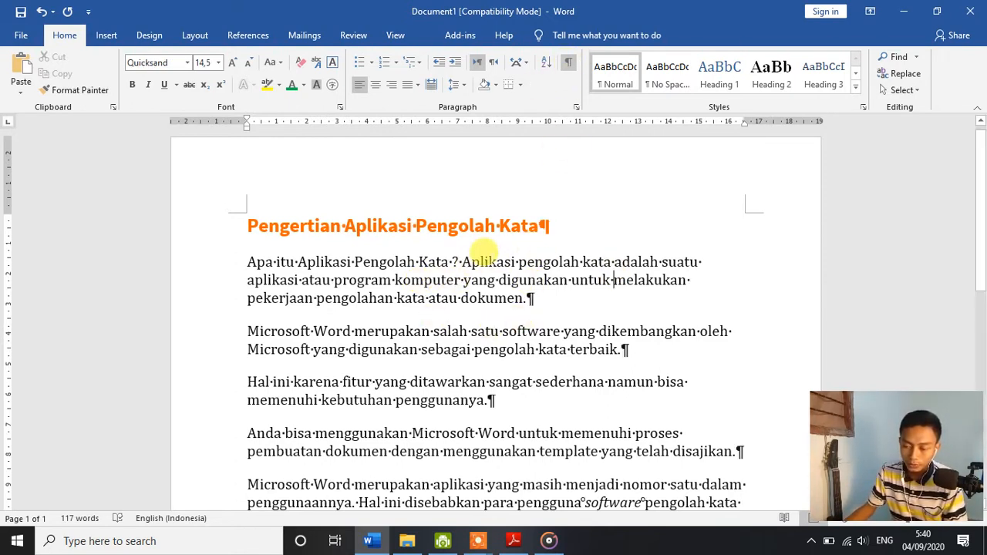
{"action": "left_click", "coordinate": [569, 62]}
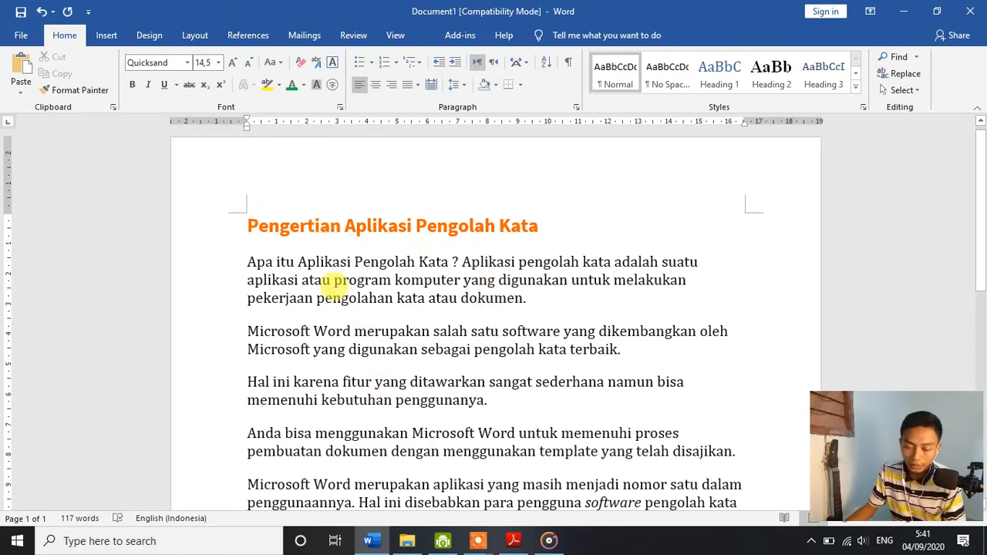
Step: Clear all formatting from the entire pasted text, including the orange heading, and deselect it
{"action": "left_click", "coordinate": [289, 223]}
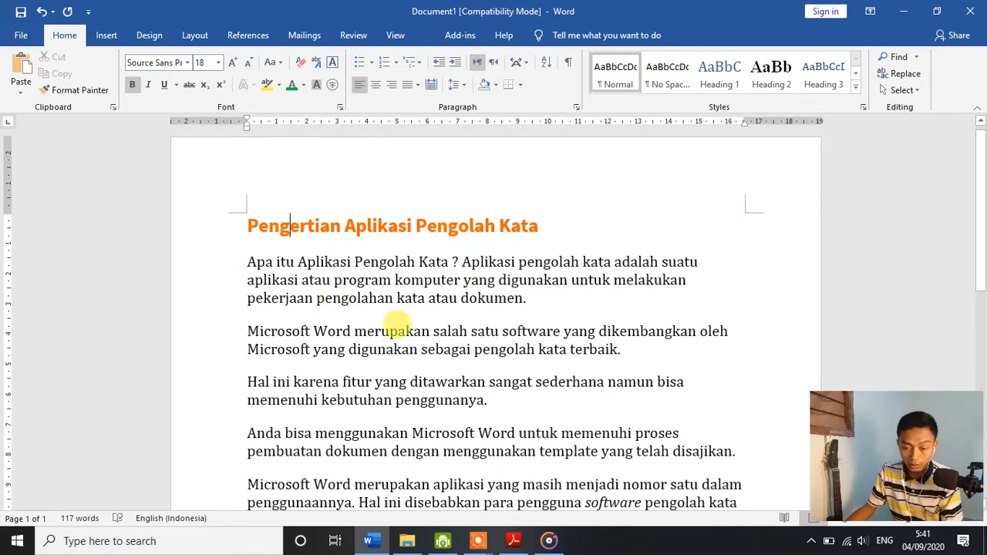
{"action": "key", "text": "ctrl+a"}
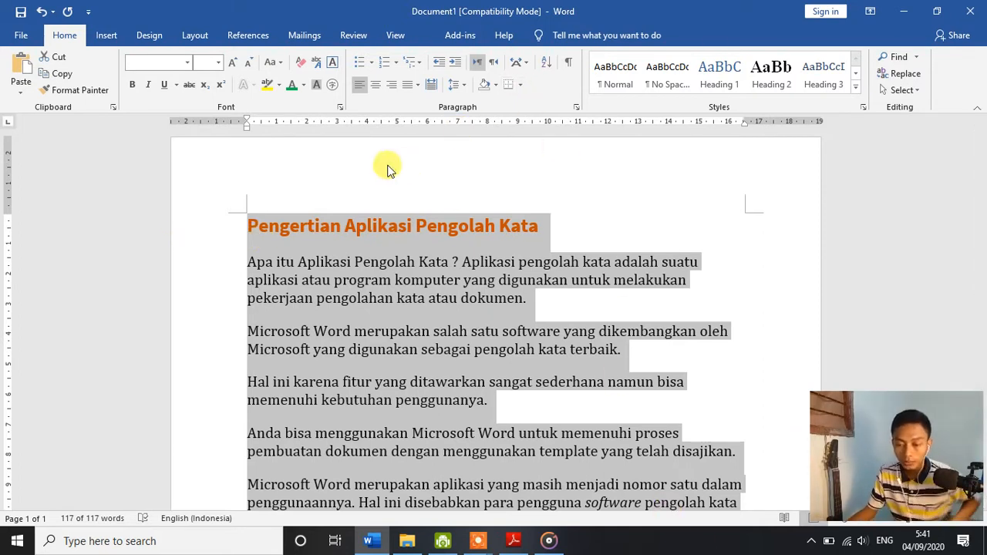
{"action": "left_click", "coordinate": [307, 66]}
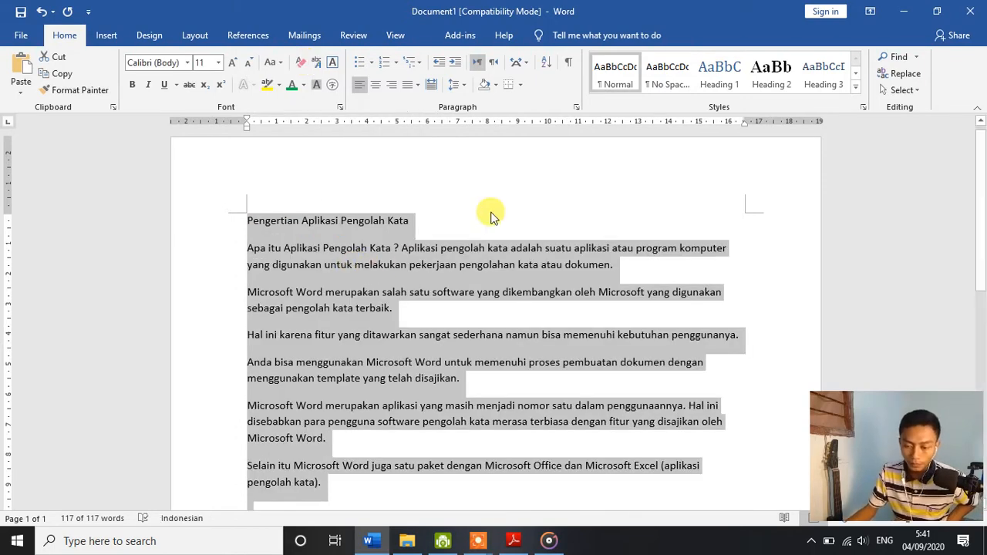
{"action": "left_click", "coordinate": [491, 216]}
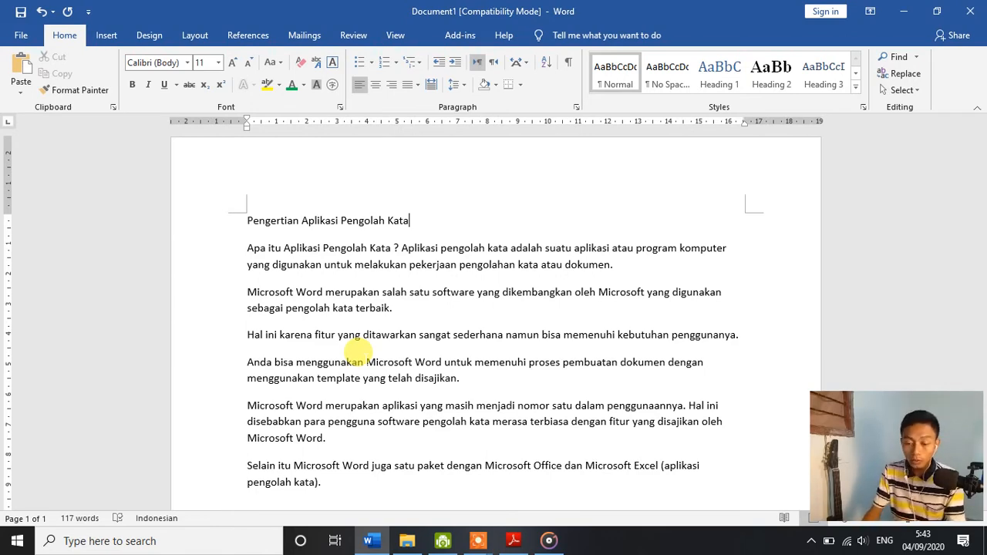
{"action": "key", "text": "Home"}
{"action": "key", "text": "ctrl+Return"}
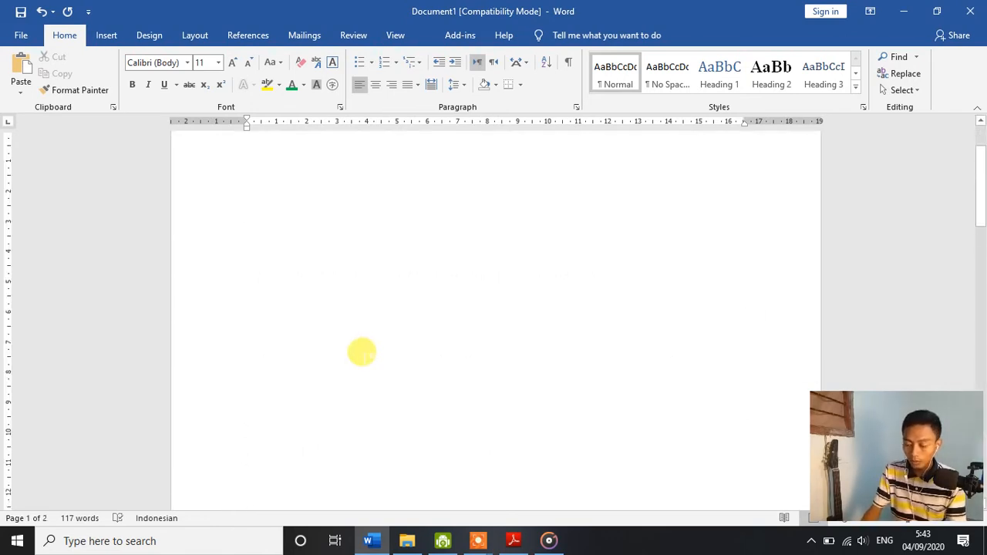
{"action": "key", "text": "ctrl+z"}
{"action": "scroll", "coordinate": [362, 353], "scroll_direction": "up", "scroll_amount": 2}
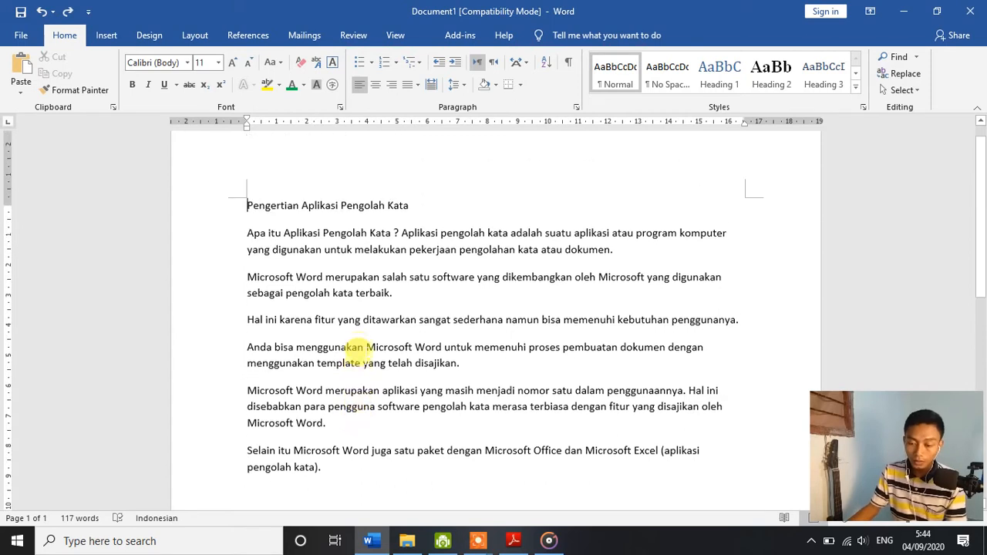
Step: Insert a centered line reading COVER above the heading "Pengertian Aplikasi Pengolah Kata"
{"action": "key", "text": "Return"}
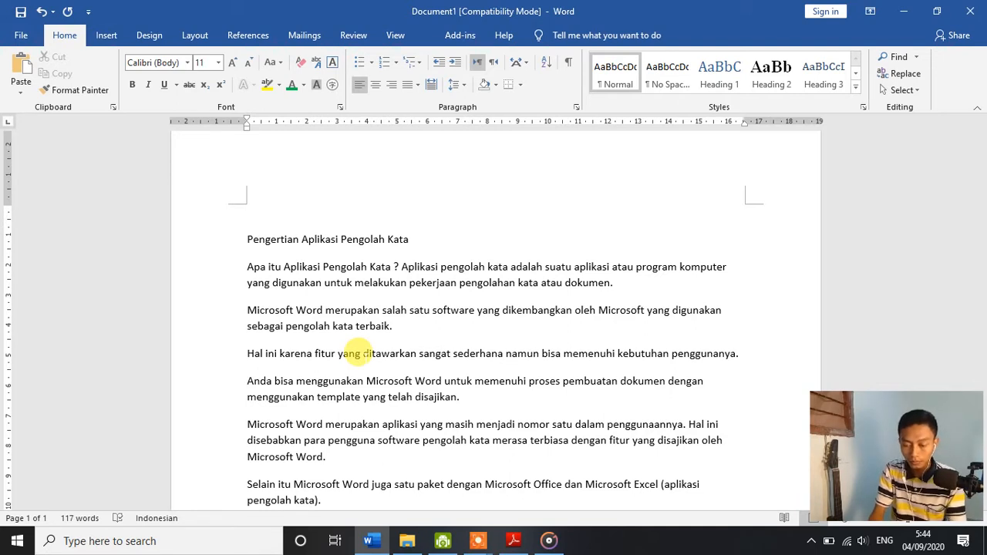
{"action": "left_click", "coordinate": [377, 86]}
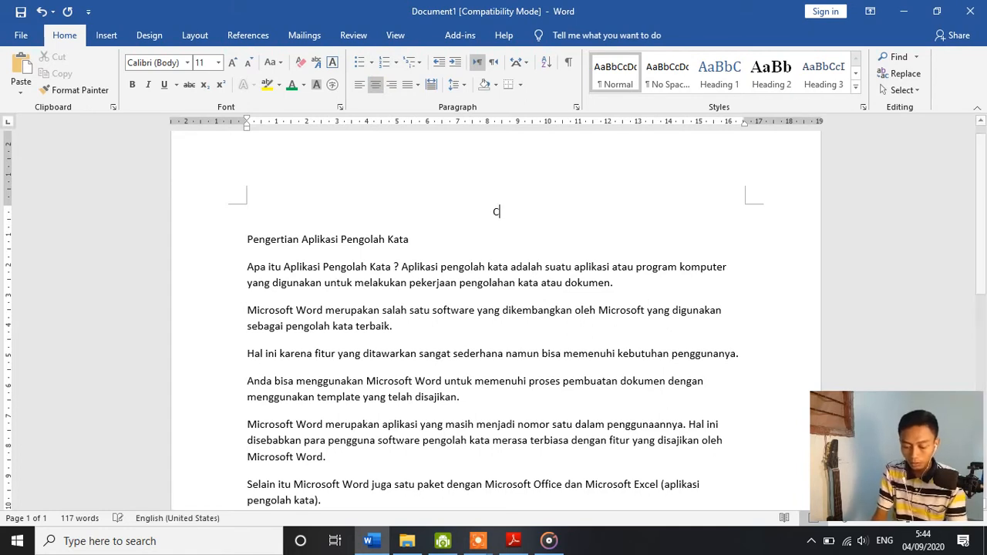
{"action": "type", "text": "COVER"}
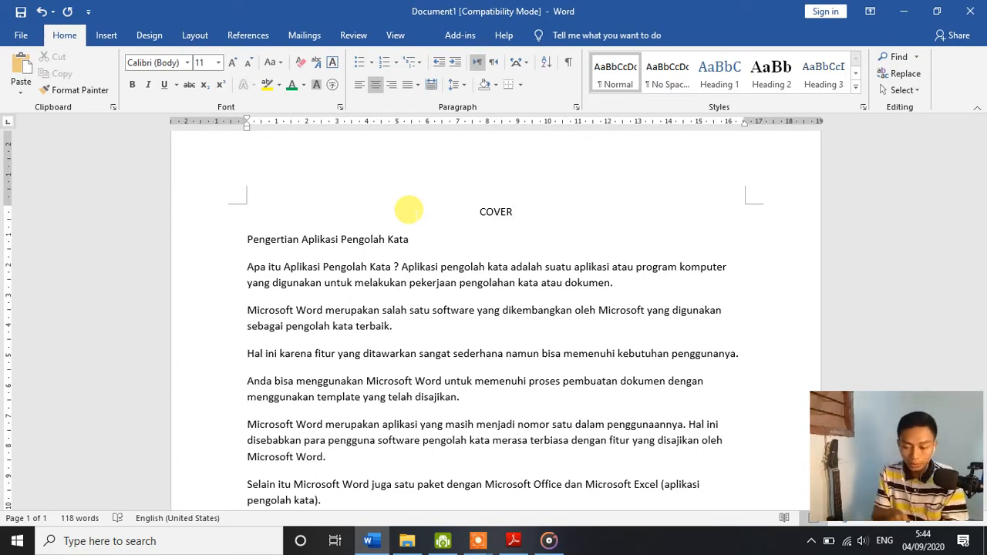
Step: Set the font of the whole document to Times New Roman, size 12
{"action": "key", "text": "ctrl+a"}
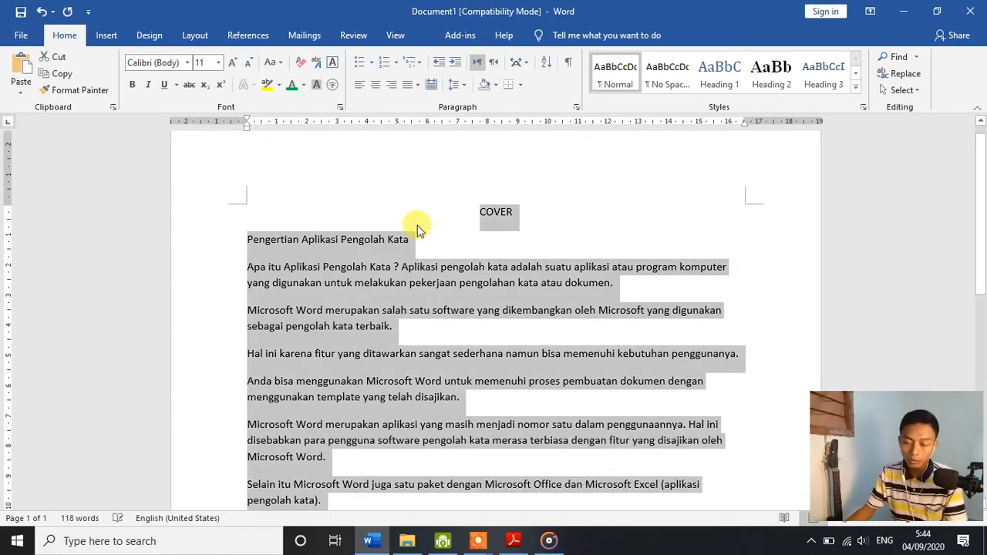
{"action": "left_click", "coordinate": [143, 62]}
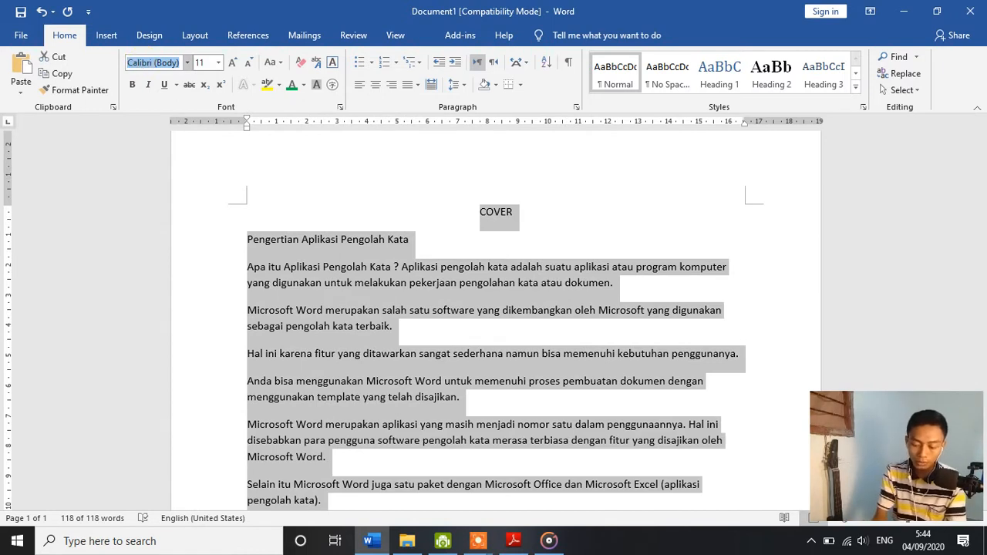
{"action": "type", "text": "Times New Ro"}
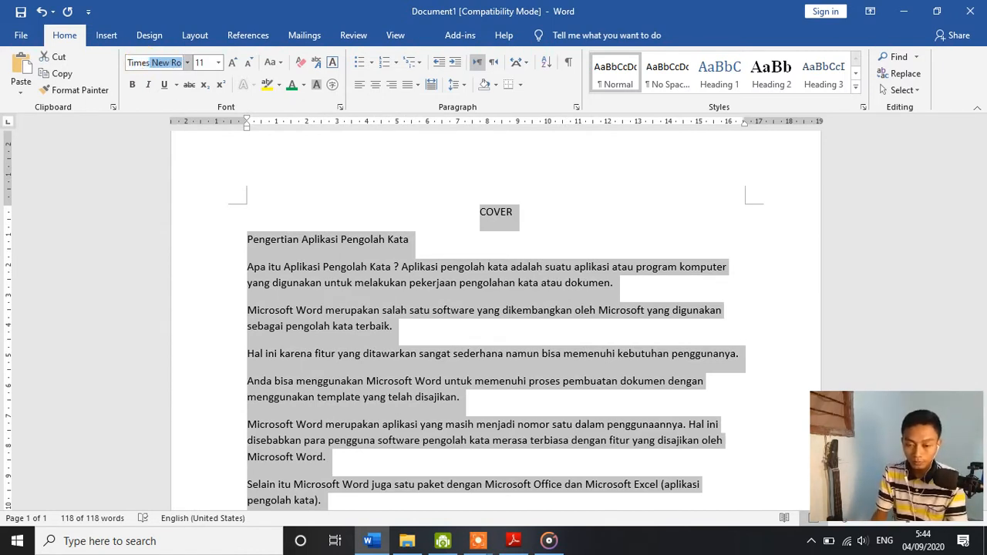
{"action": "key", "text": "Tab"}
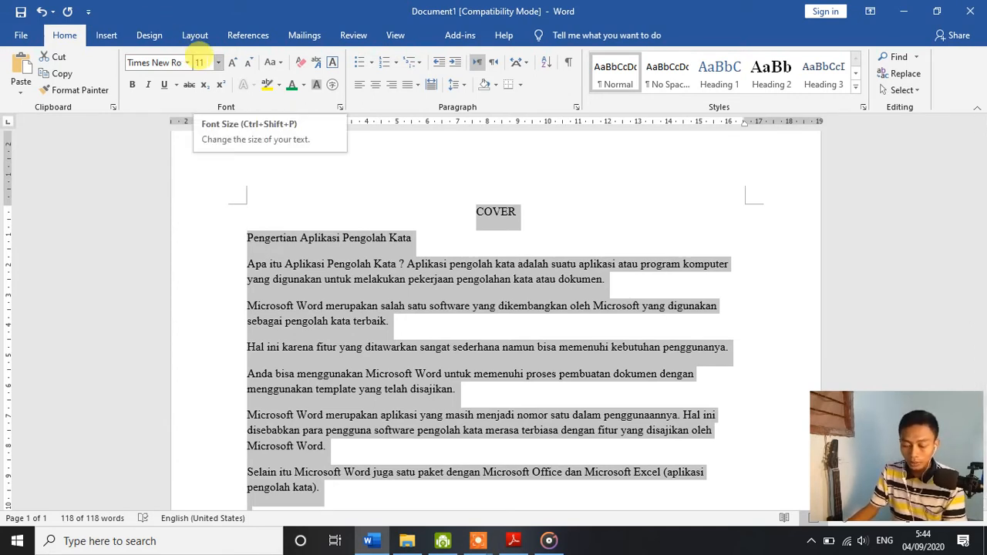
{"action": "left_click", "coordinate": [199, 61]}
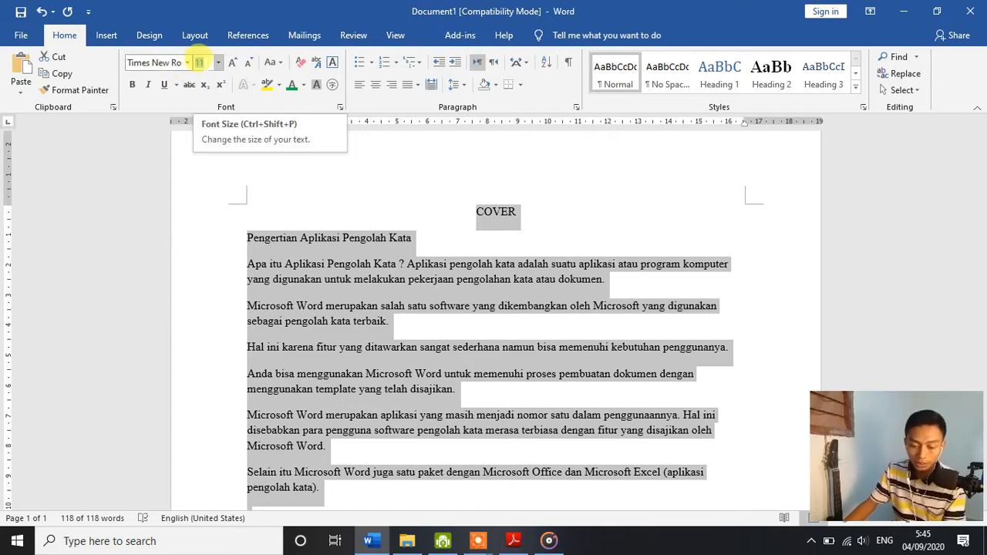
{"action": "left_click", "coordinate": [199, 63]}
{"action": "type", "text": "12"}
{"action": "key", "text": "Return"}
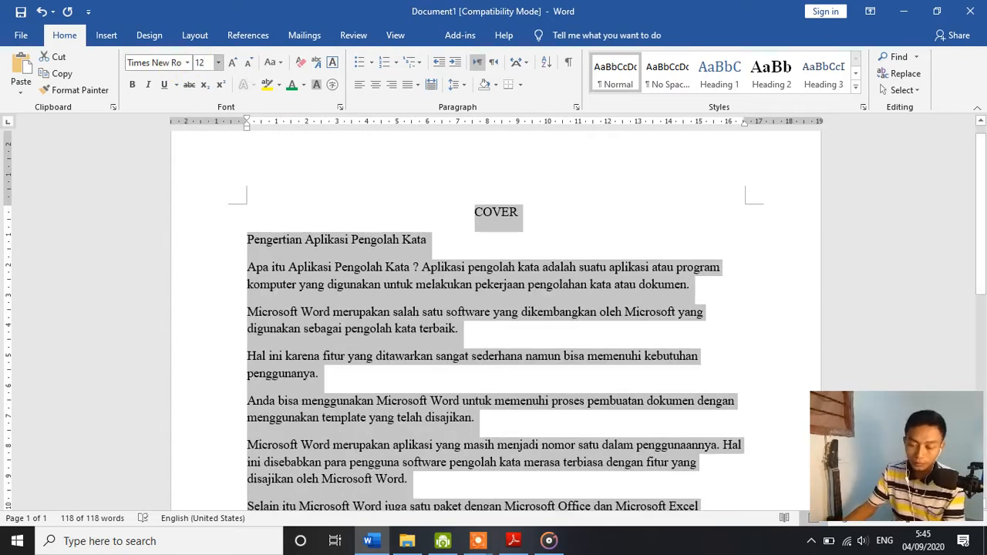
Step: Add an empty line below COVER and set the line spacing of the whole document to 1,5
{"action": "left_click", "coordinate": [520, 212]}
{"action": "key", "text": "Return"}
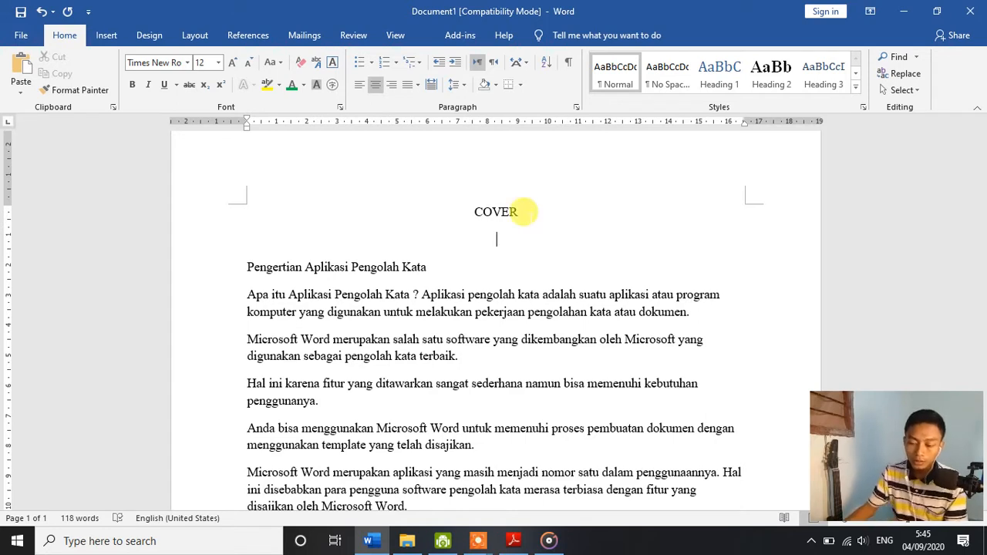
{"action": "key", "text": "ctrl+a"}
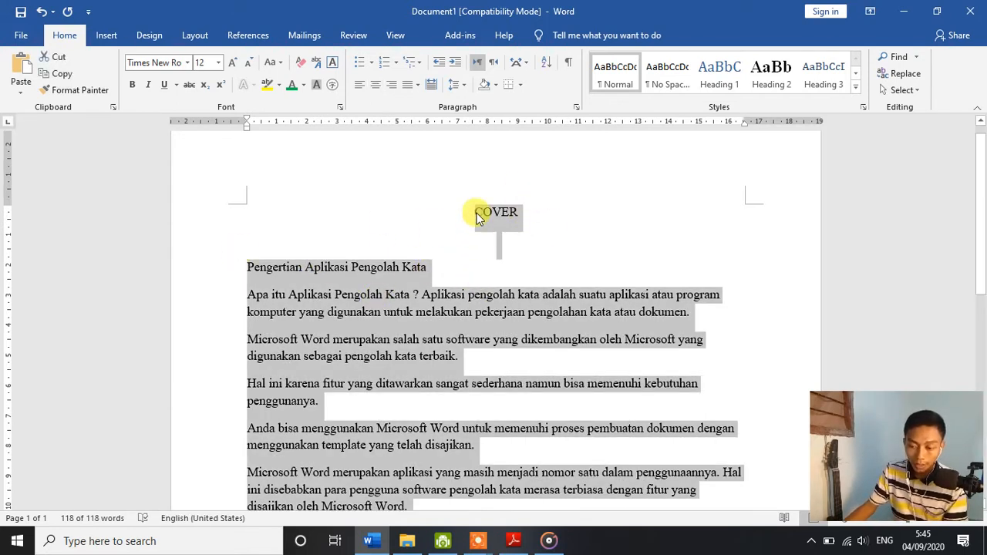
{"action": "left_click", "coordinate": [463, 86]}
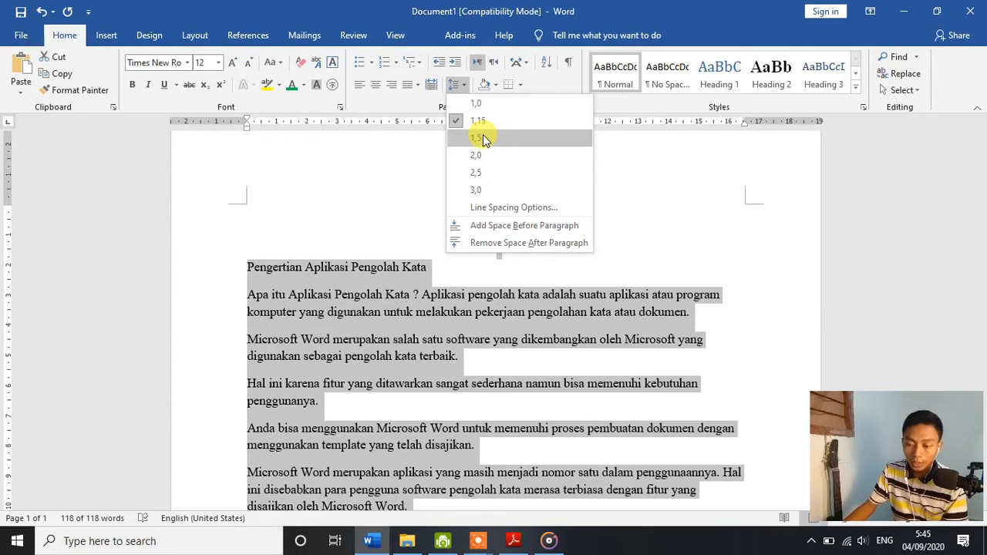
{"action": "left_click", "coordinate": [357, 169]}
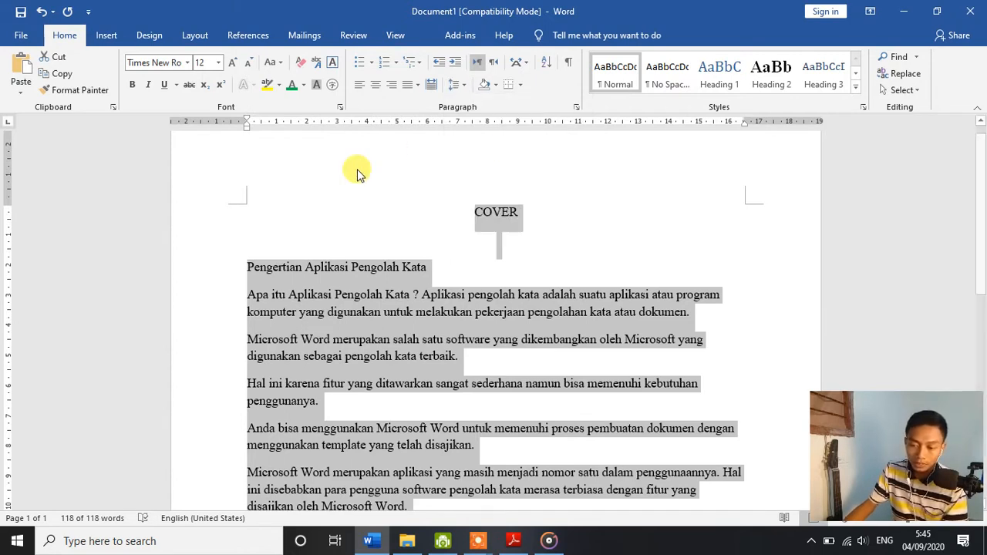
{"action": "left_click", "coordinate": [467, 90]}
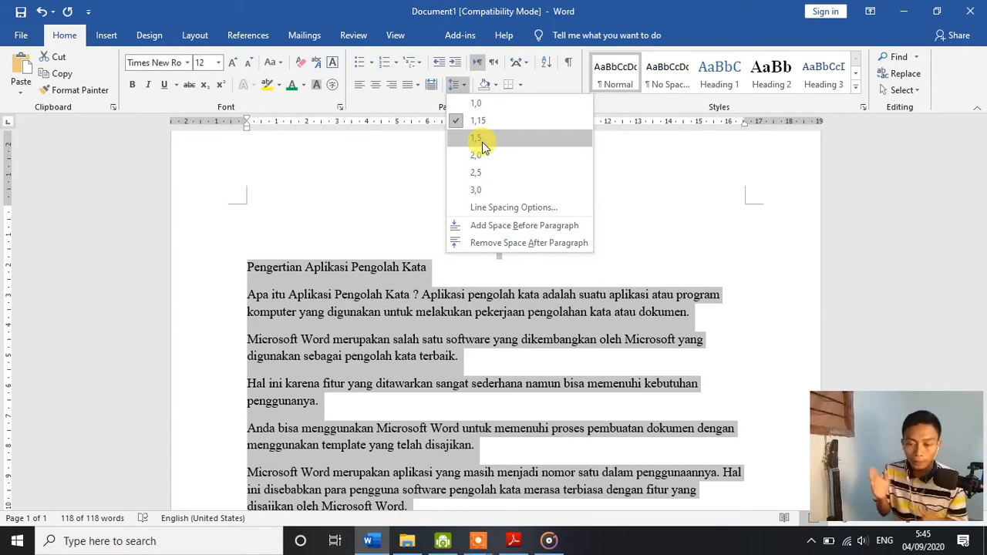
{"action": "left_click", "coordinate": [482, 142]}
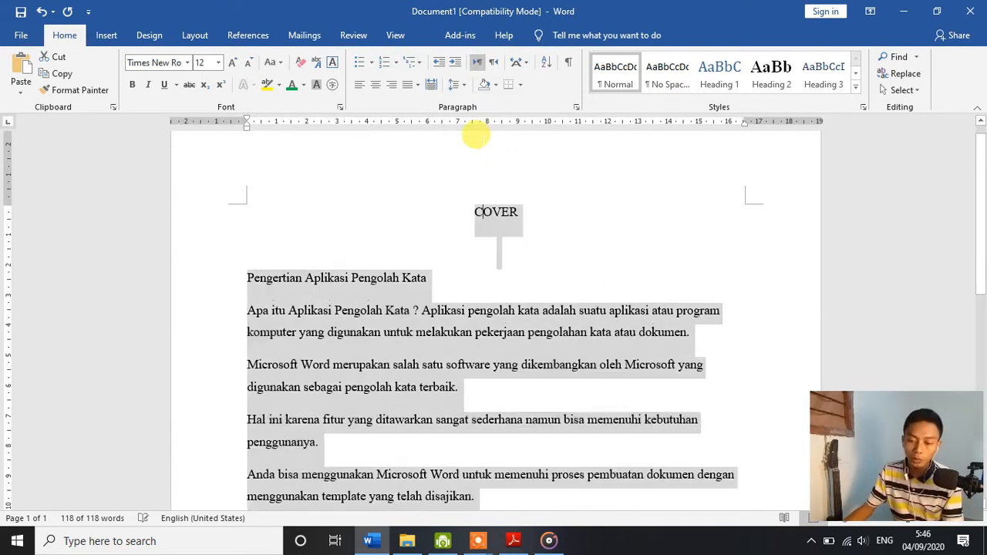
{"action": "left_click", "coordinate": [434, 214]}
{"action": "left_click", "coordinate": [395, 277]}
Step: Remove the space after paragraphs throughout the whole document and deselect the text
{"action": "key", "text": "ctrl+a"}
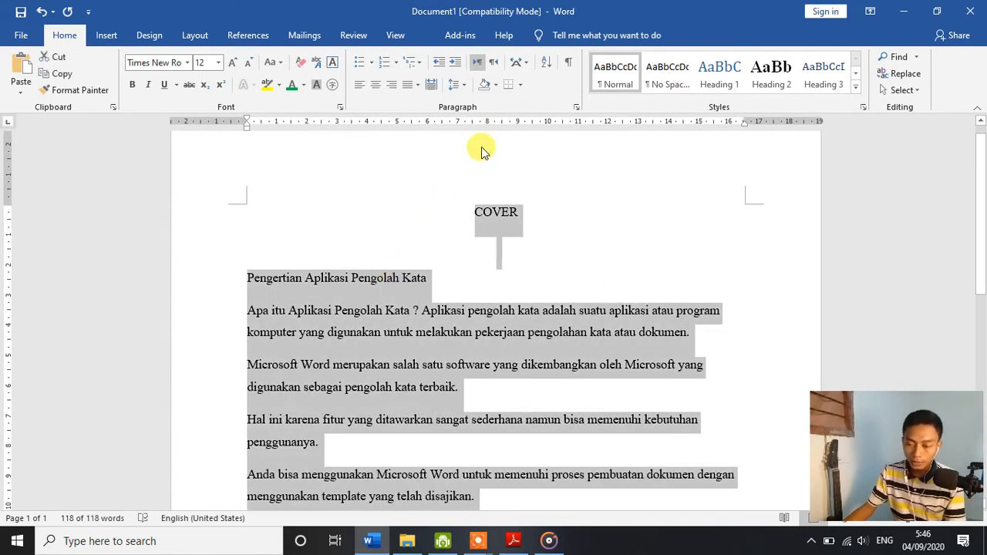
{"action": "left_click", "coordinate": [455, 84]}
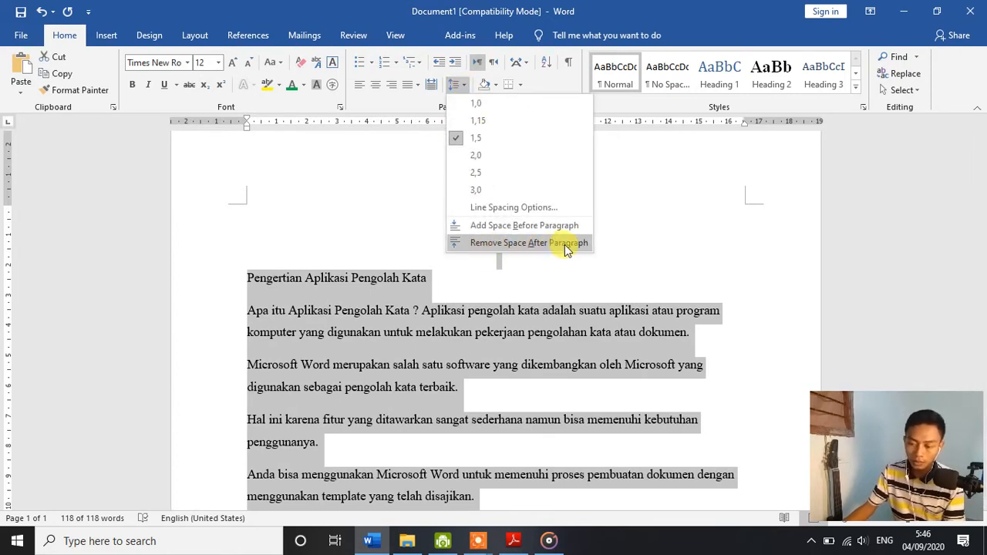
{"action": "left_click", "coordinate": [428, 281]}
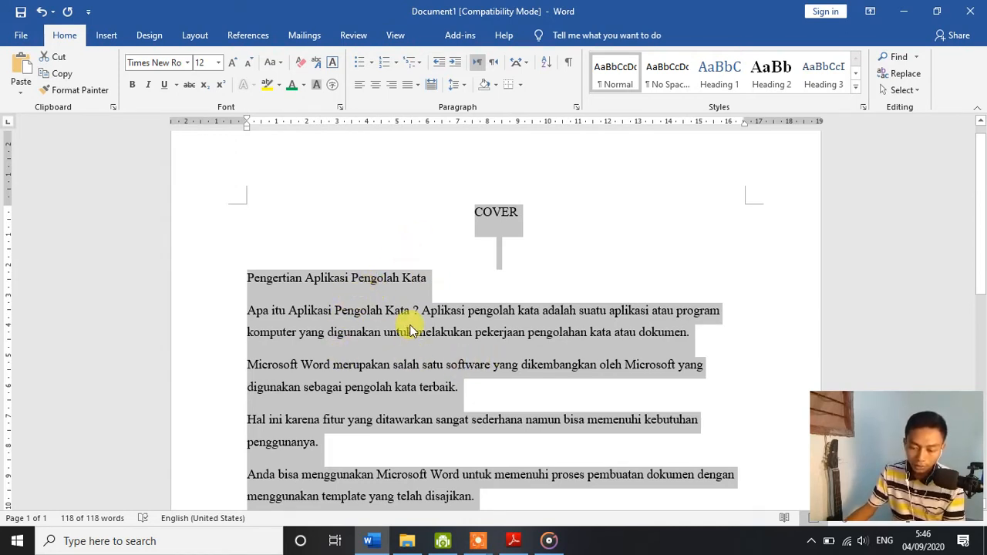
{"action": "left_click", "coordinate": [456, 83]}
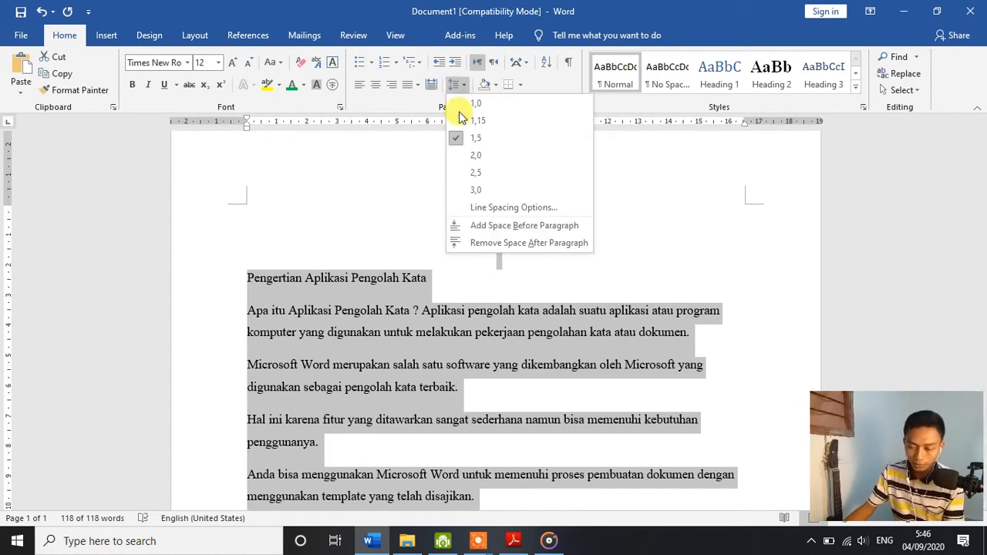
{"action": "left_click", "coordinate": [481, 246]}
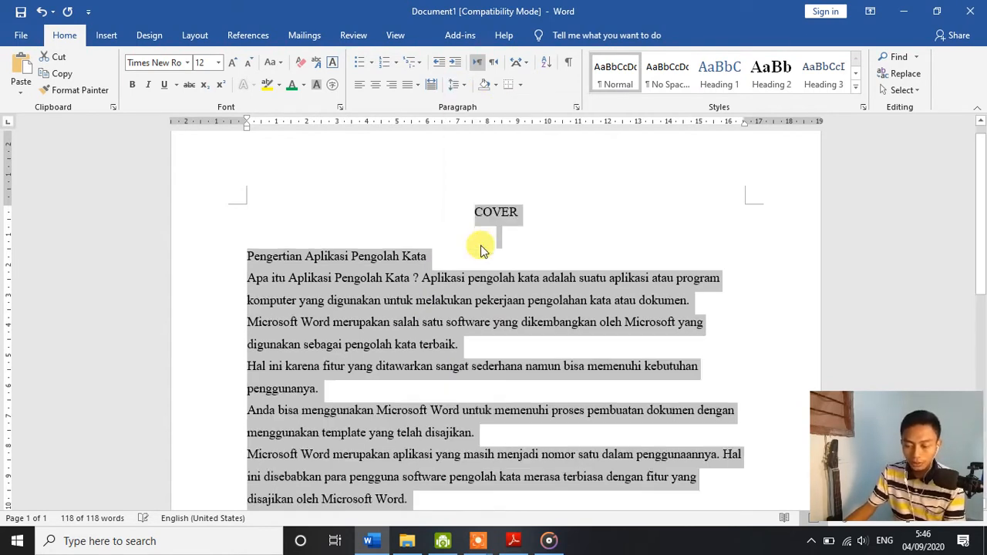
{"action": "left_click", "coordinate": [380, 302]}
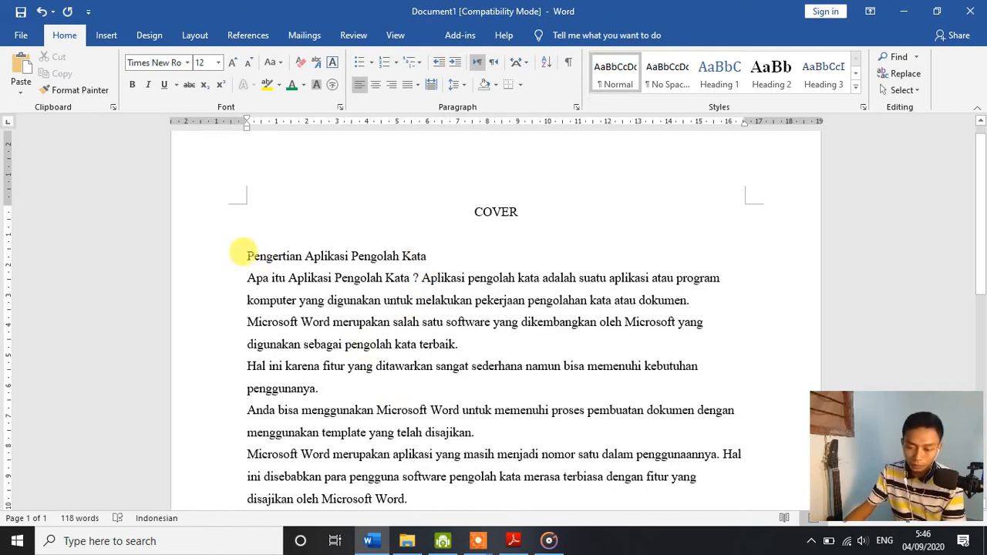
{"action": "left_click_drag", "start_coordinate": [239, 253], "coordinate": [428, 255]}
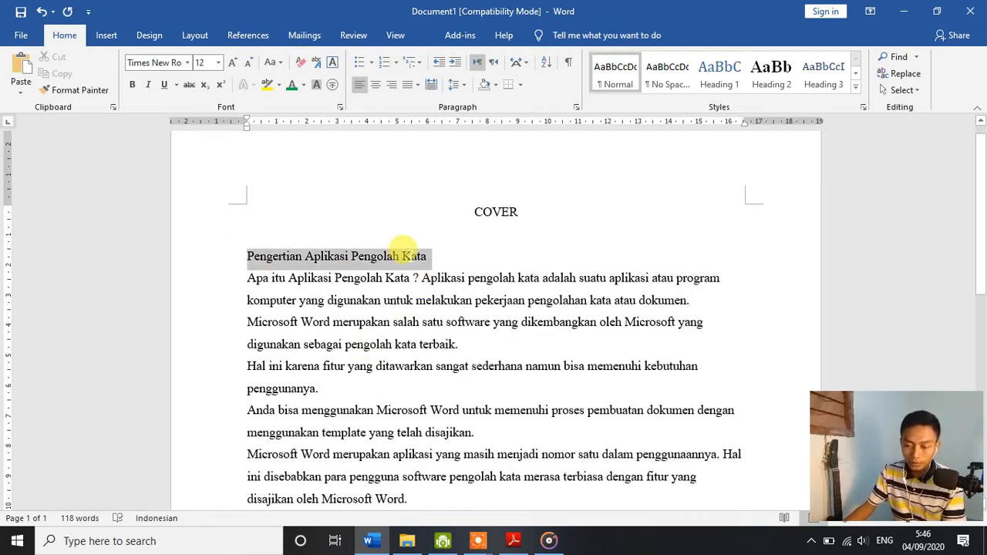
{"action": "left_click", "coordinate": [460, 249]}
{"action": "left_click", "coordinate": [397, 229]}
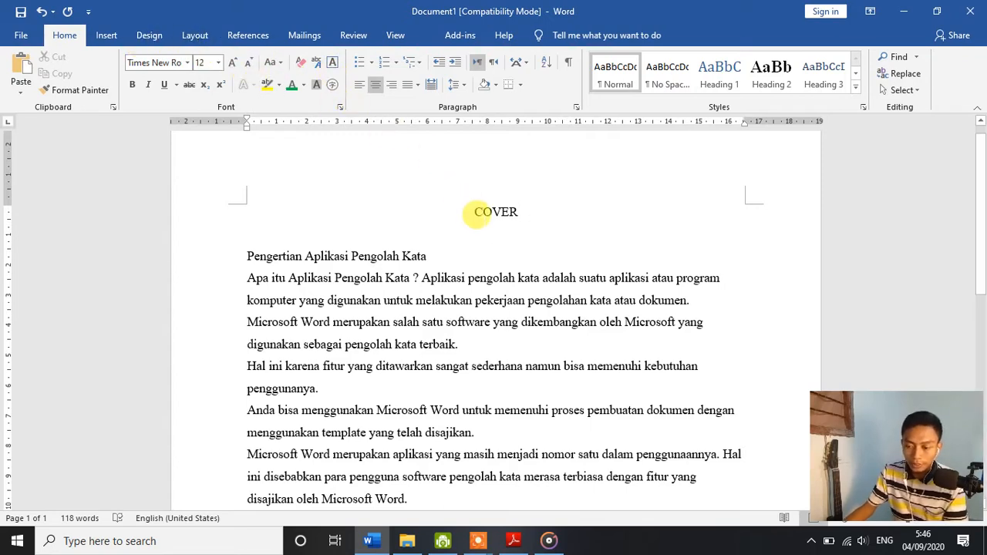
{"action": "scroll", "coordinate": [476, 214], "scroll_direction": "down", "scroll_amount": 5}
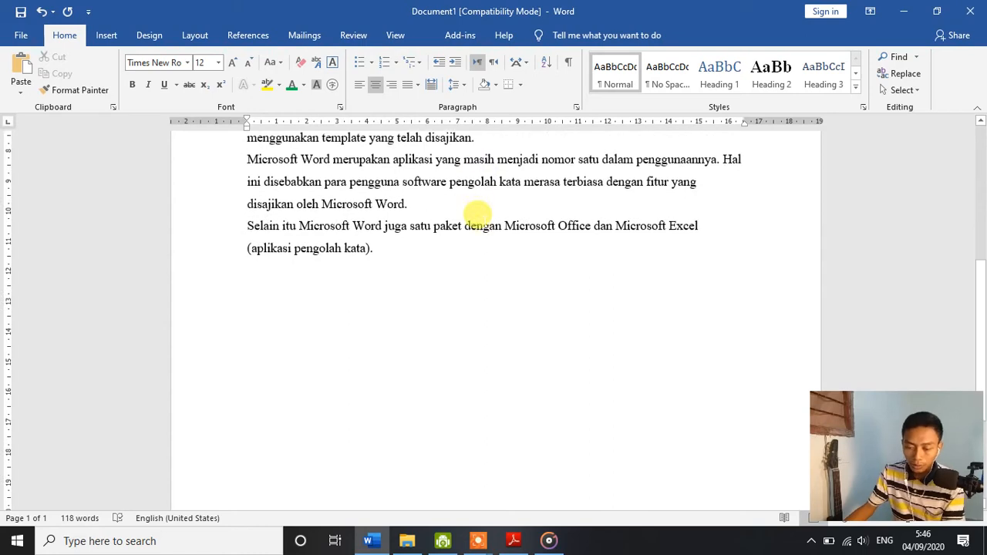
Step: Add three more empty lines between COVER and the heading "Pengertian Aplikasi Pengolah Kata"
{"action": "scroll", "coordinate": [395, 199], "scroll_direction": "up", "scroll_amount": 5}
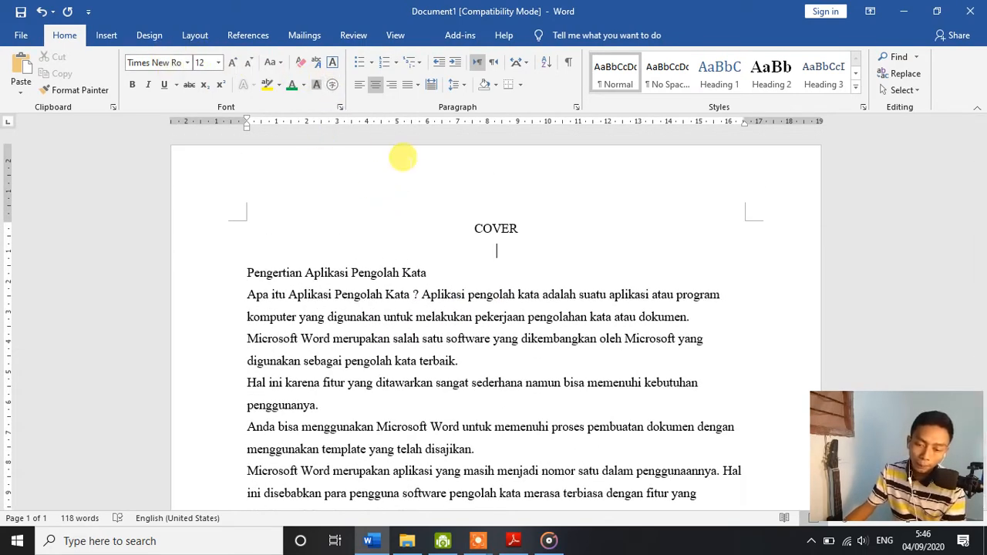
{"action": "key", "text": "Return"}
{"action": "key", "text": "Return"}
{"action": "key", "text": "Return"}
{"action": "key", "text": "Return"}
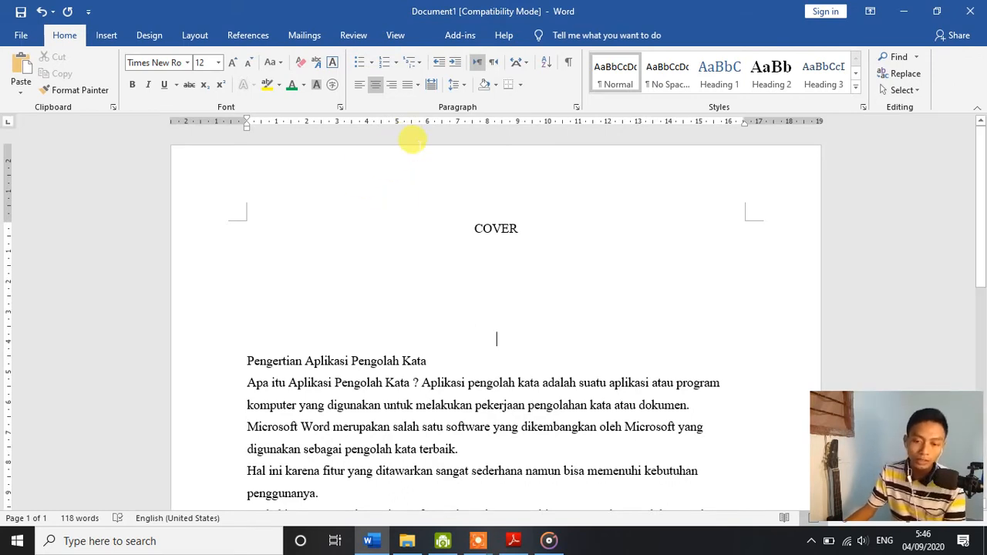
Step: Insert a page break on the last empty line above the heading "Pengertian Aplikasi Pengolah Kata"
{"action": "left_click", "coordinate": [202, 35]}
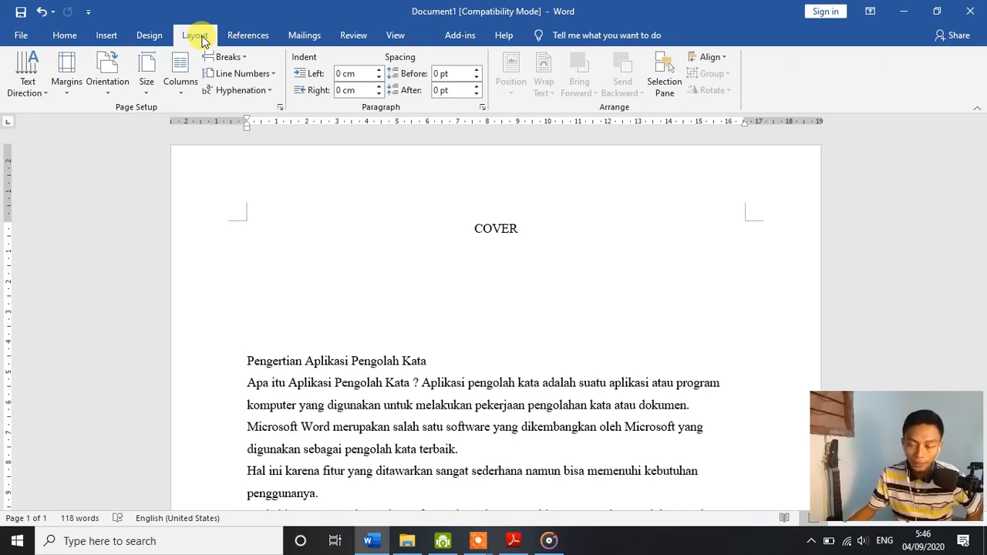
{"action": "left_click", "coordinate": [247, 57]}
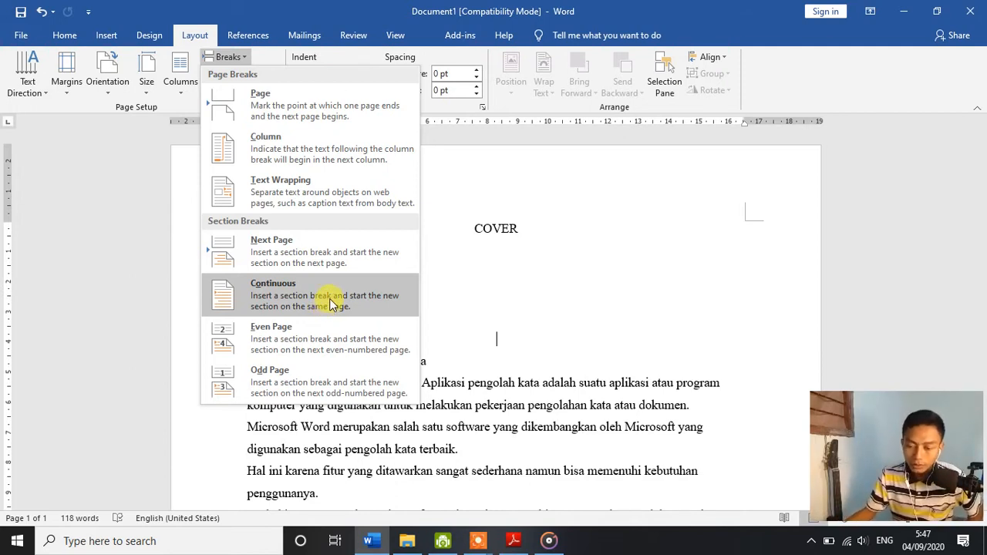
{"action": "left_click", "coordinate": [332, 102]}
{"action": "scroll", "coordinate": [363, 132], "scroll_direction": "down", "scroll_amount": 10}
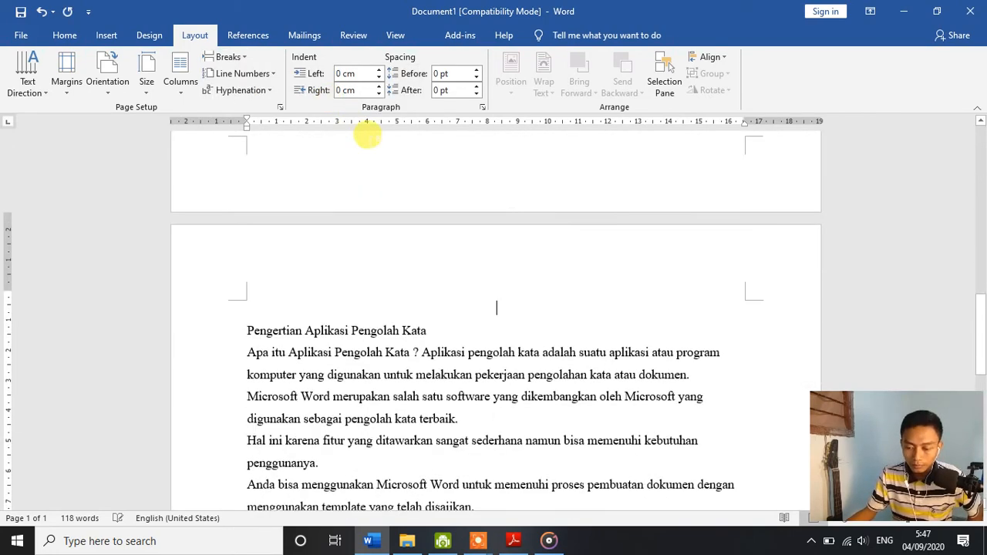
{"action": "scroll", "coordinate": [403, 165], "scroll_direction": "up", "scroll_amount": 9}
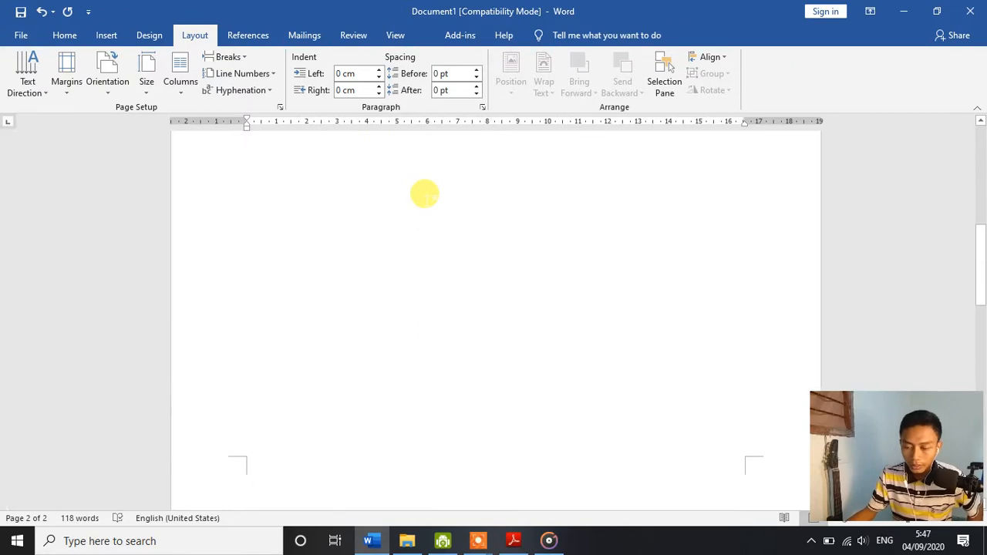
Step: Show the paragraph marks and other hidden formatting symbols on the COVER page
{"action": "left_click", "coordinate": [66, 37]}
{"action": "scroll", "coordinate": [393, 216], "scroll_direction": "up", "scroll_amount": 3}
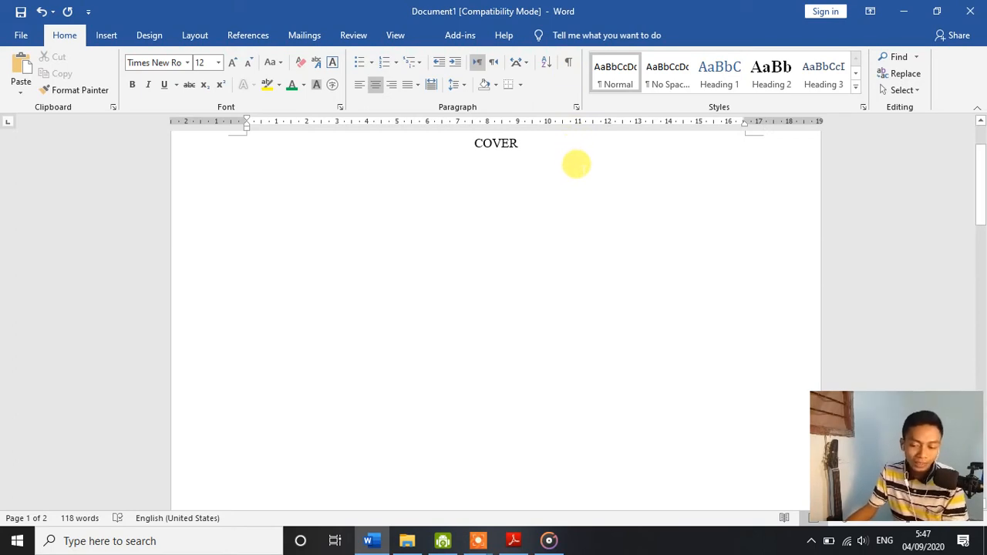
{"action": "left_click", "coordinate": [571, 70]}
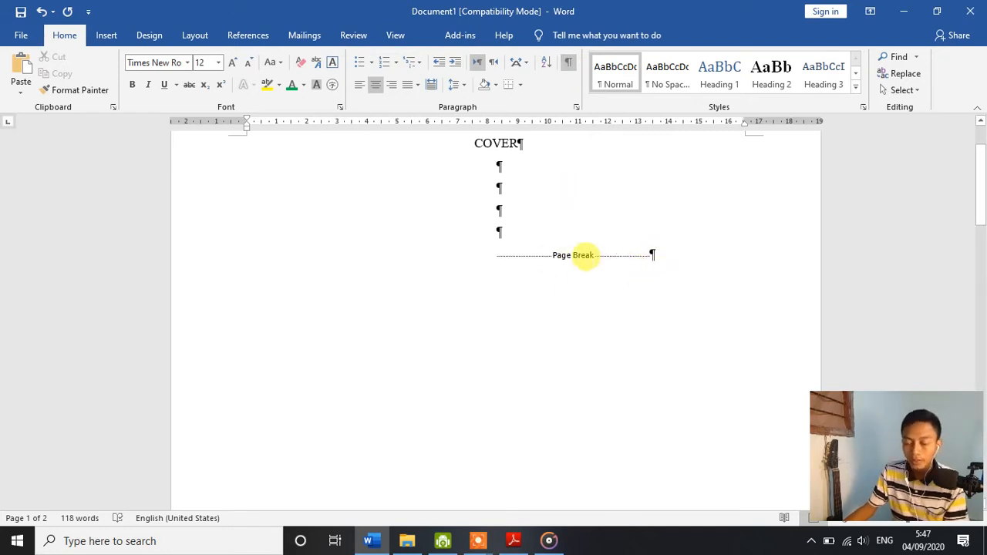
Step: Remove the page break below COVER and insert a new one directly before the heading "Pengertian Aplikasi Pengolah Kata"
{"action": "key", "text": "Delete"}
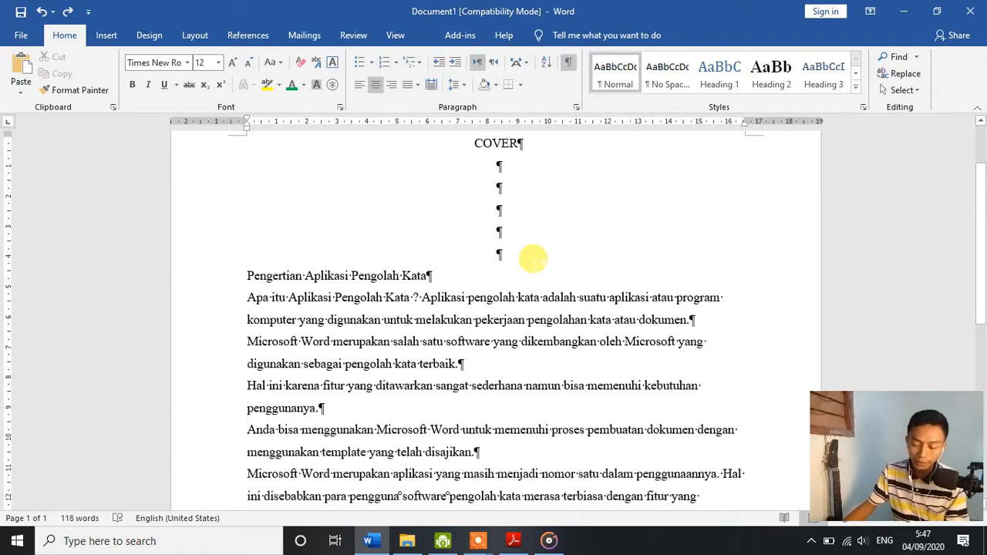
{"action": "key", "text": "ctrl+Return"}
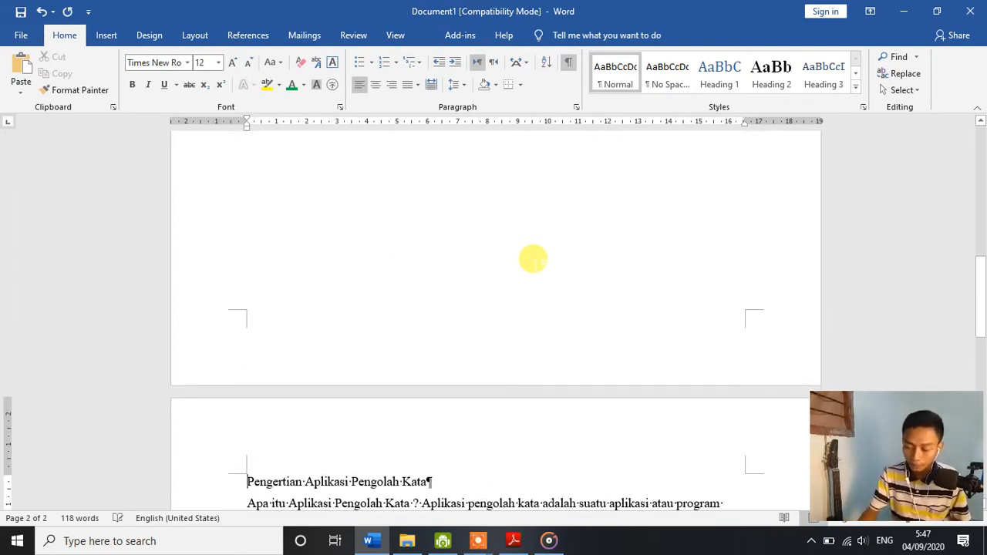
{"action": "scroll", "coordinate": [479, 324], "scroll_direction": "down", "scroll_amount": 3}
{"action": "scroll", "coordinate": [399, 373], "scroll_direction": "up", "scroll_amount": 8}
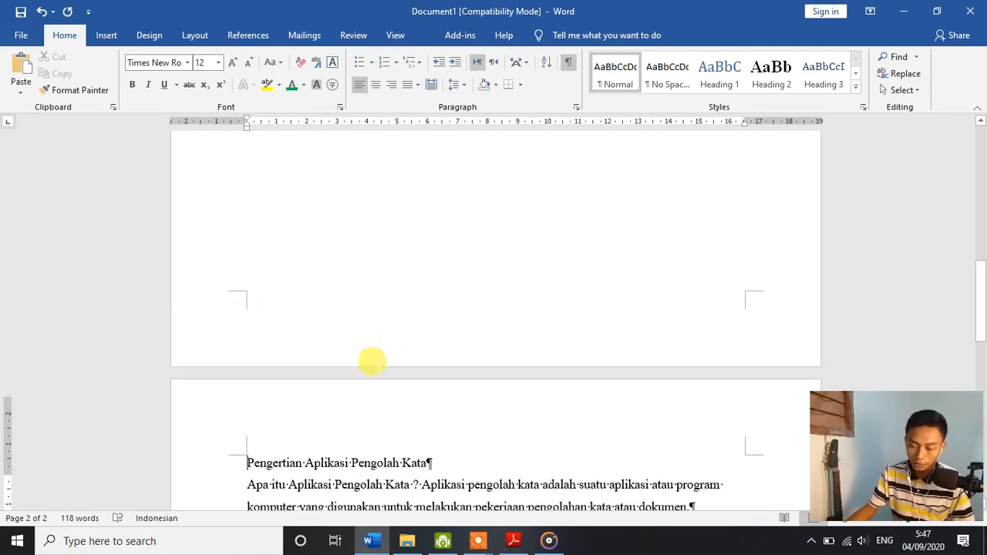
{"action": "scroll", "coordinate": [432, 325], "scroll_direction": "up", "scroll_amount": 3}
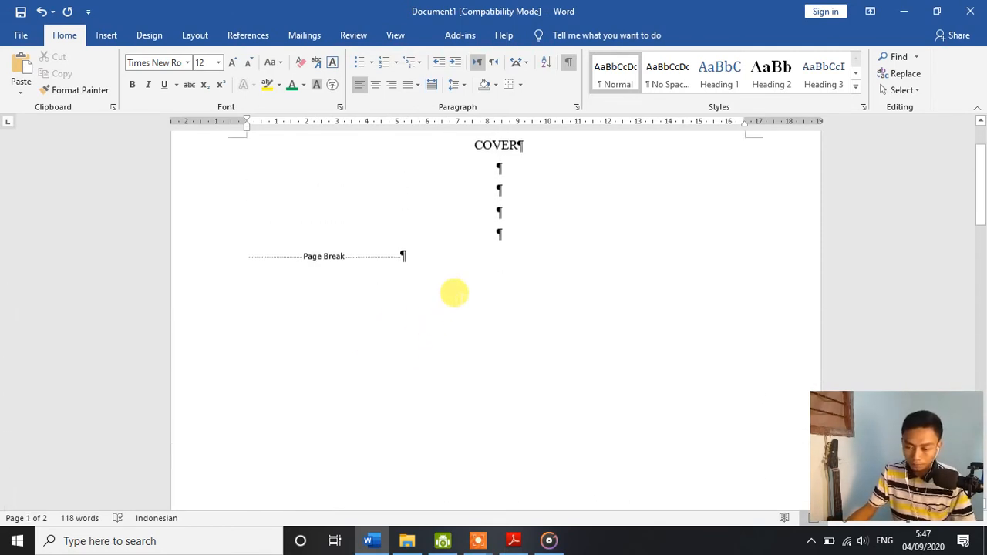
Step: Add a left-aligned "Nama" line above the page break, with two tabs, a colon and the student's full name, removing one empty line
{"action": "left_click", "coordinate": [529, 316]}
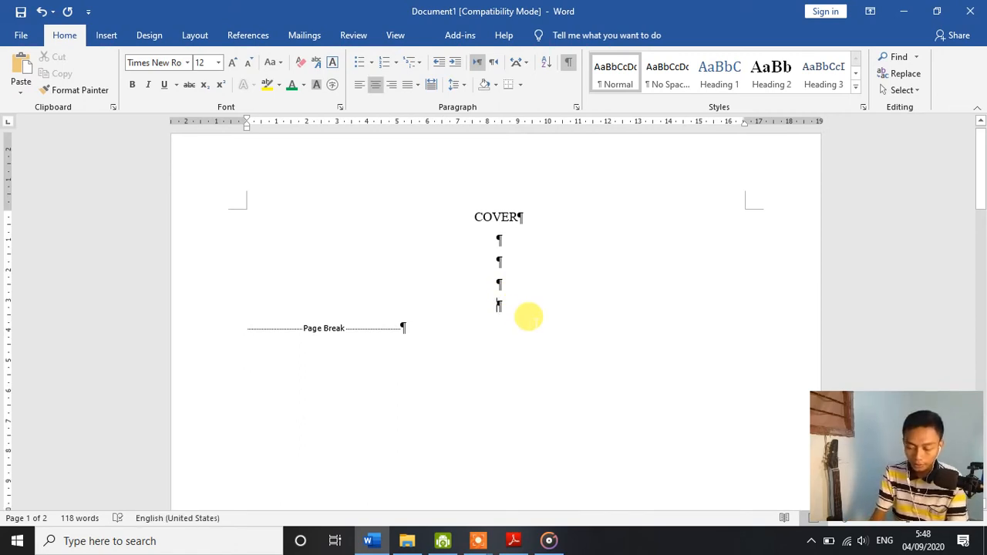
{"action": "type", "text": "Nama"}
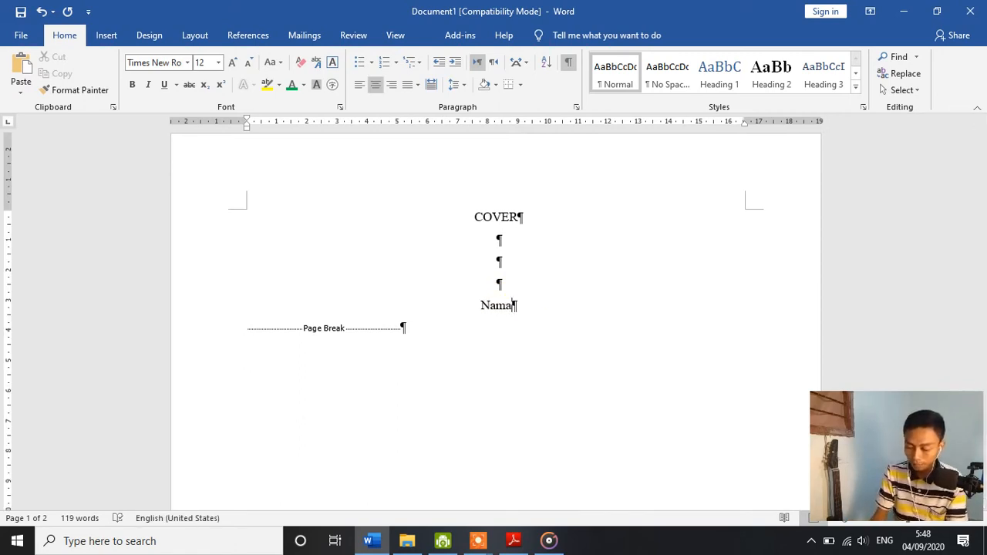
{"action": "key", "text": "BackSpace"}
{"action": "key", "text": "BackSpace"}
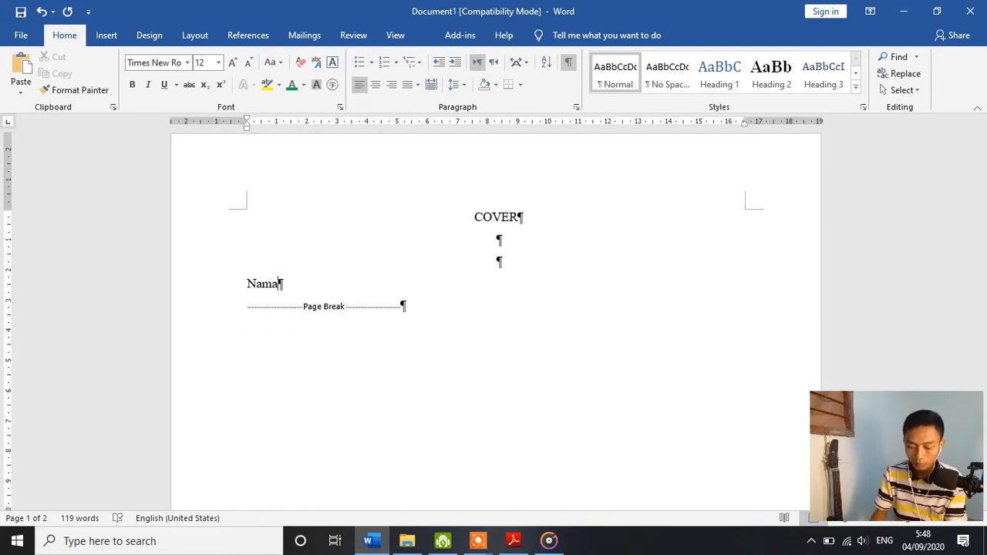
{"action": "key", "text": "Tab"}
{"action": "key", "text": "Tab"}
{"action": "type", "text": ":"}
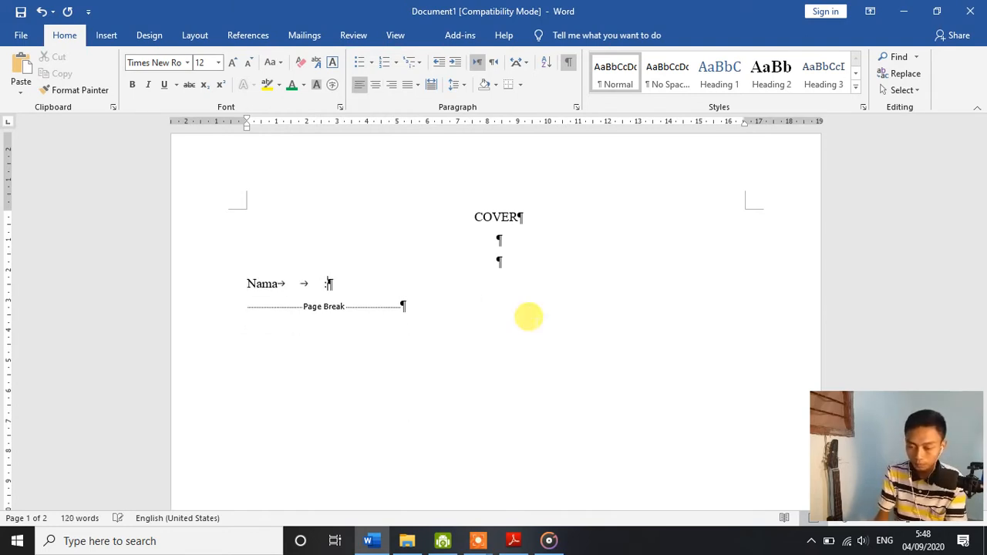
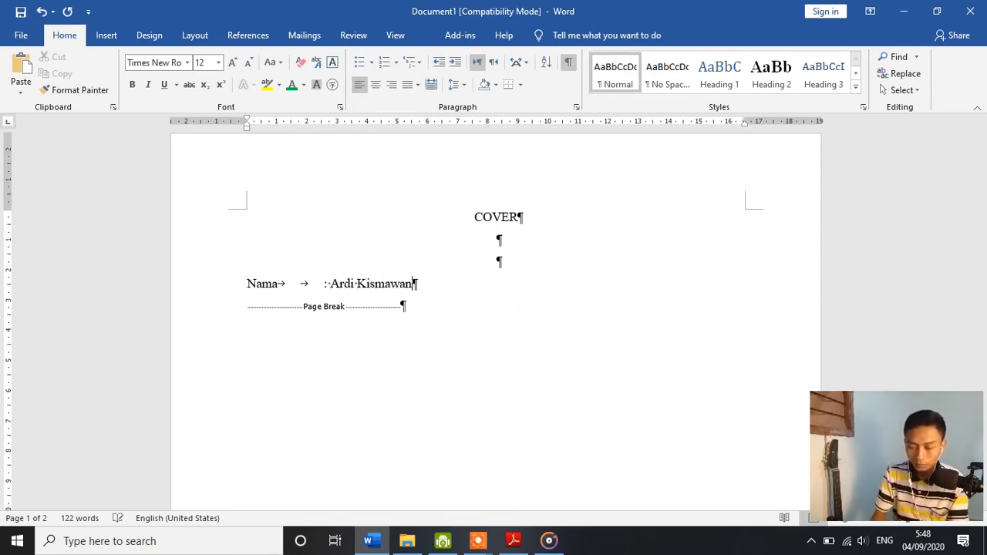
Step: Start a new line below Nama with the label "Kelas", two tabs and a colon
{"action": "key", "text": "Return"}
{"action": "type", "text": "K"}
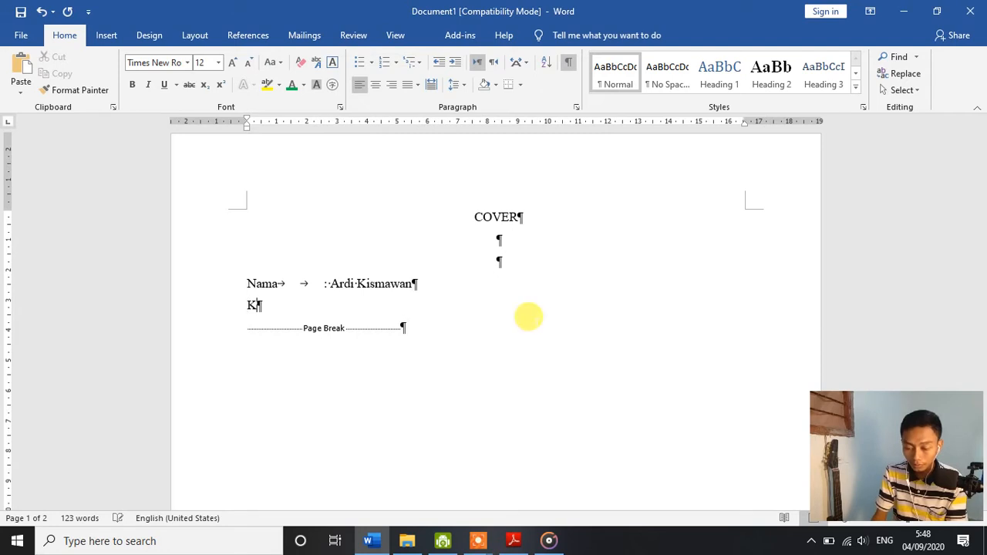
{"action": "type", "text": "elas"}
{"action": "key", "text": "Tab"}
{"action": "key", "text": "Tab"}
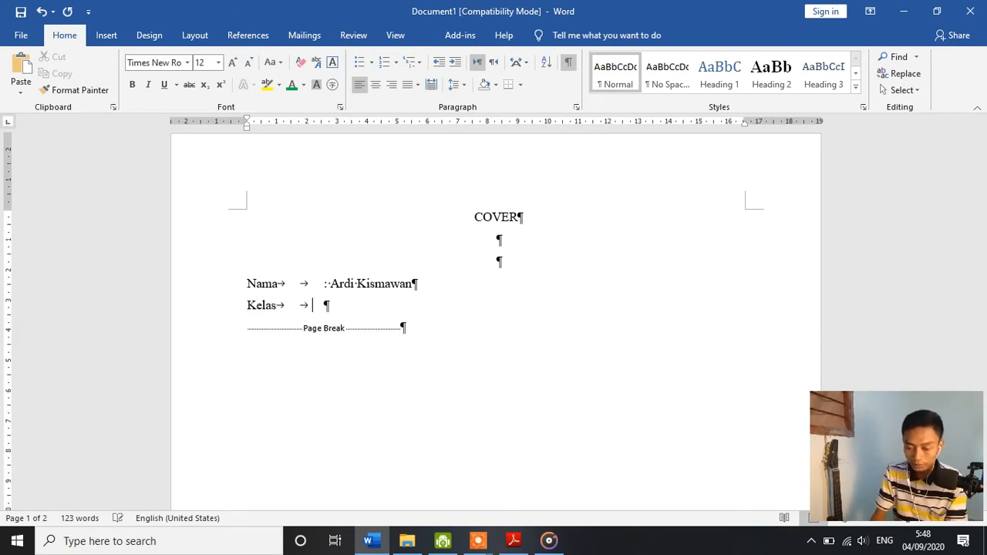
{"action": "type", "text": ":"}
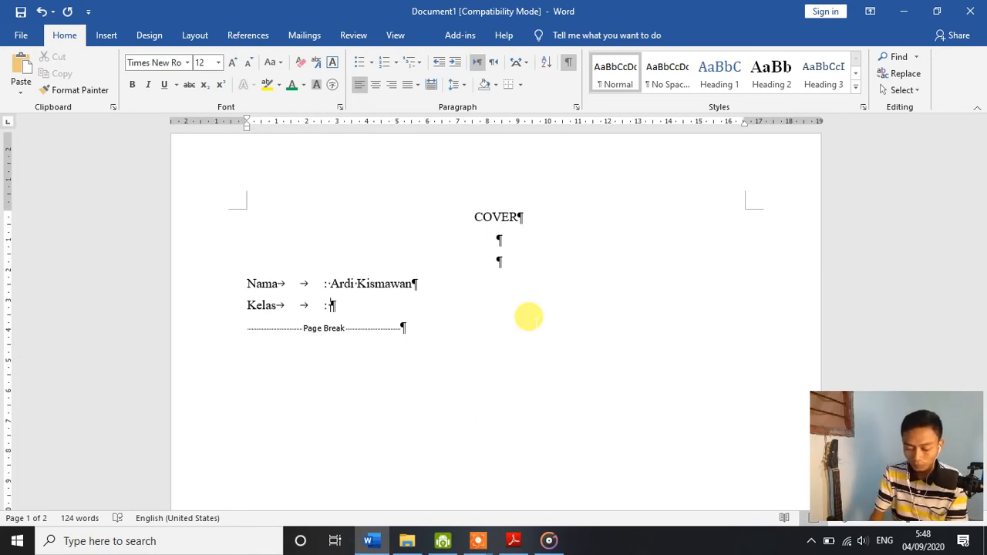
{"action": "type", "text": " Grade"}
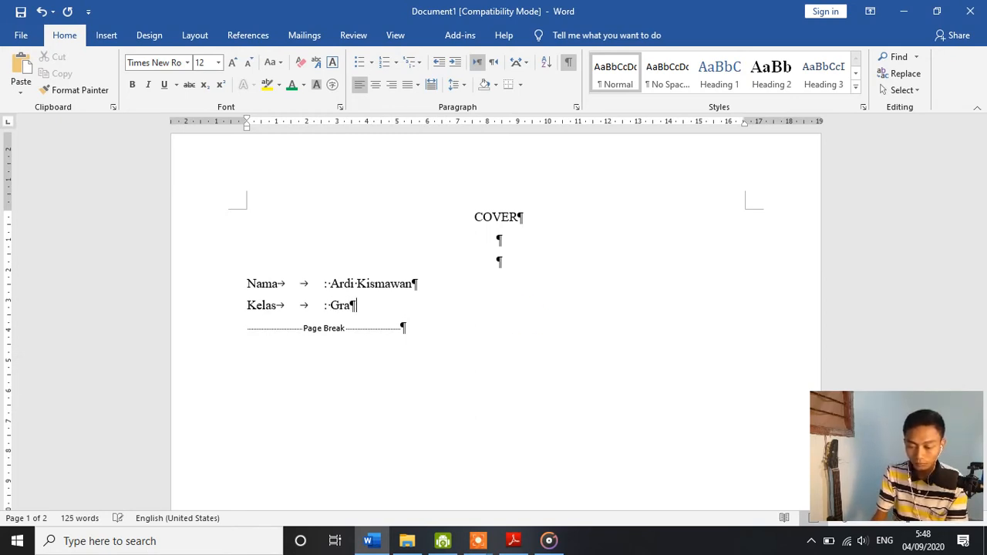
{"action": "key", "text": "BackSpace"}
{"action": "key", "text": "BackSpace"}
{"action": "key", "text": "BackSpace"}
Step: Enter "VIII ( Delapan)" as the class on the Kelas line
{"action": "type", "text": "VII"}
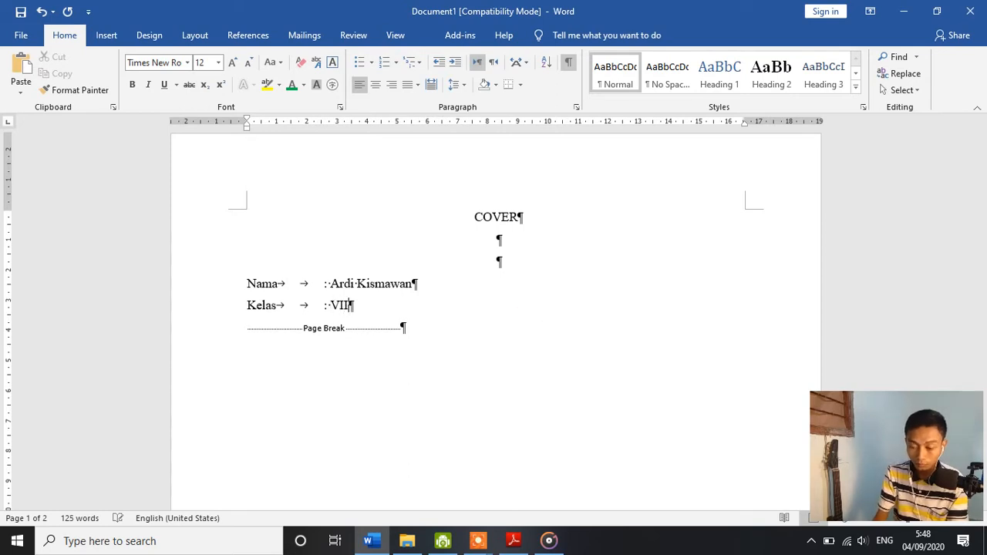
{"action": "type", "text": "I"}
{"action": "type", "text": " ( D"}
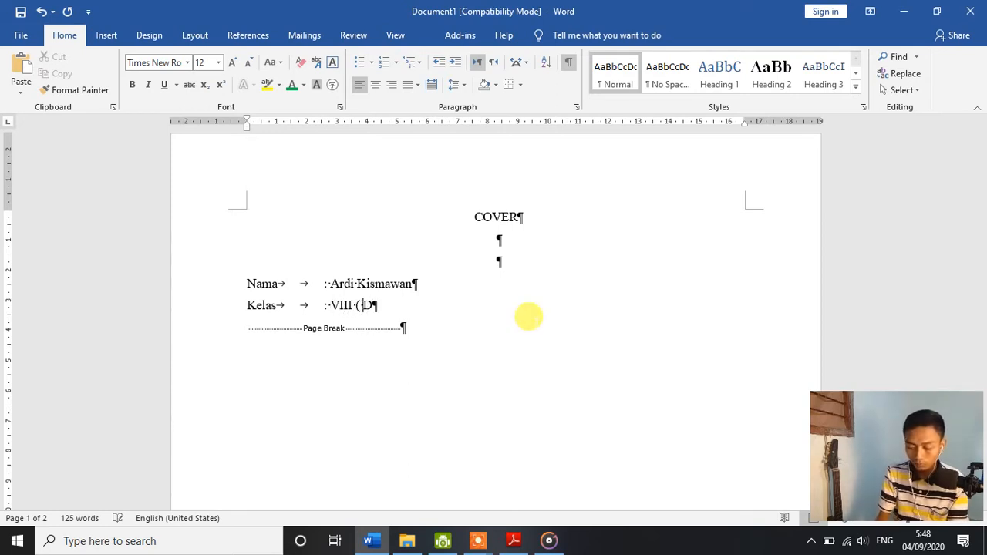
{"action": "type", "text": "elapan)"}
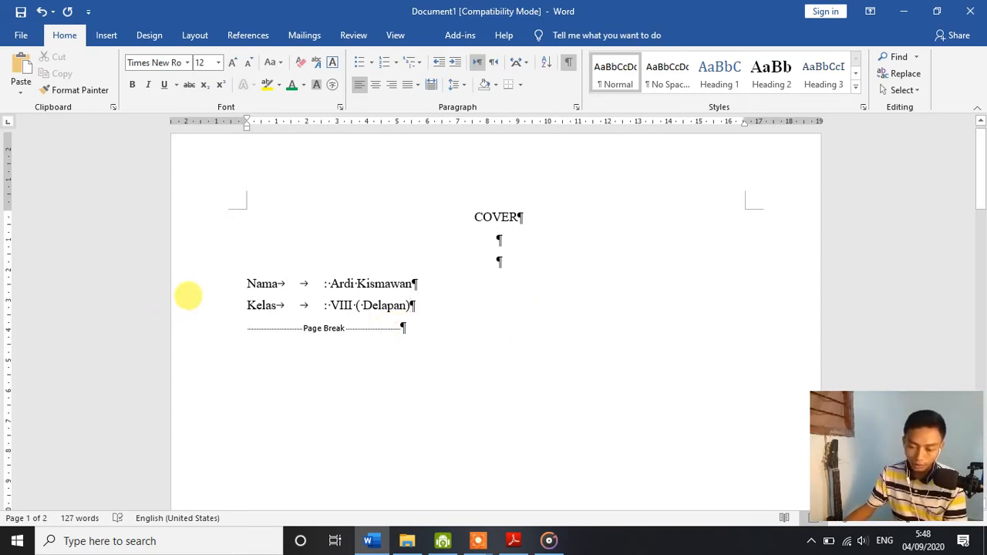
Step: Indent the Nama and Kelas lines together to about 5 cm and deselect them
{"action": "left_click_drag", "start_coordinate": [236, 275], "coordinate": [411, 307]}
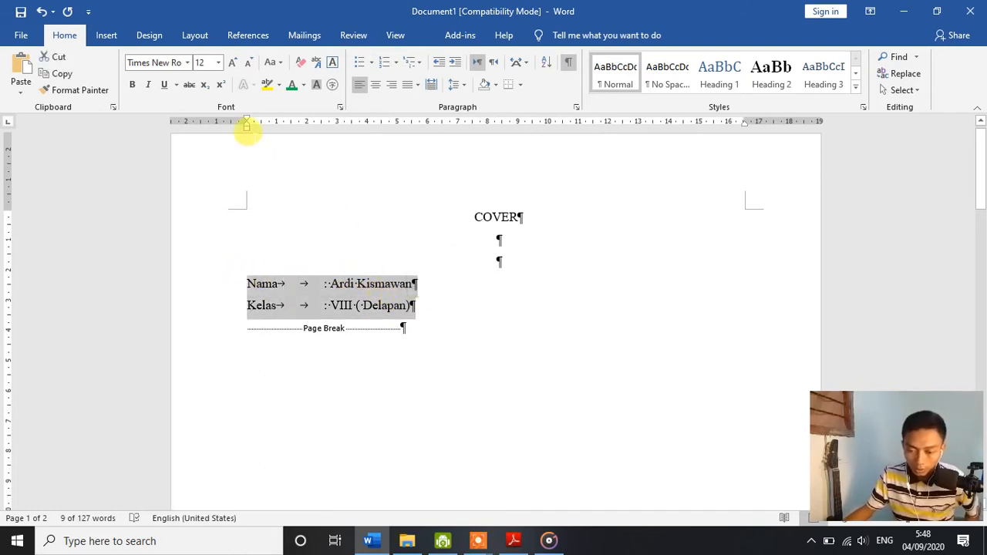
{"action": "mouse_move", "coordinate": [248, 128]}
{"action": "left_mouse_down"}
{"action": "mouse_move", "coordinate": [397, 135]}
{"action": "mouse_move", "coordinate": [390, 126]}
{"action": "left_mouse_up"}
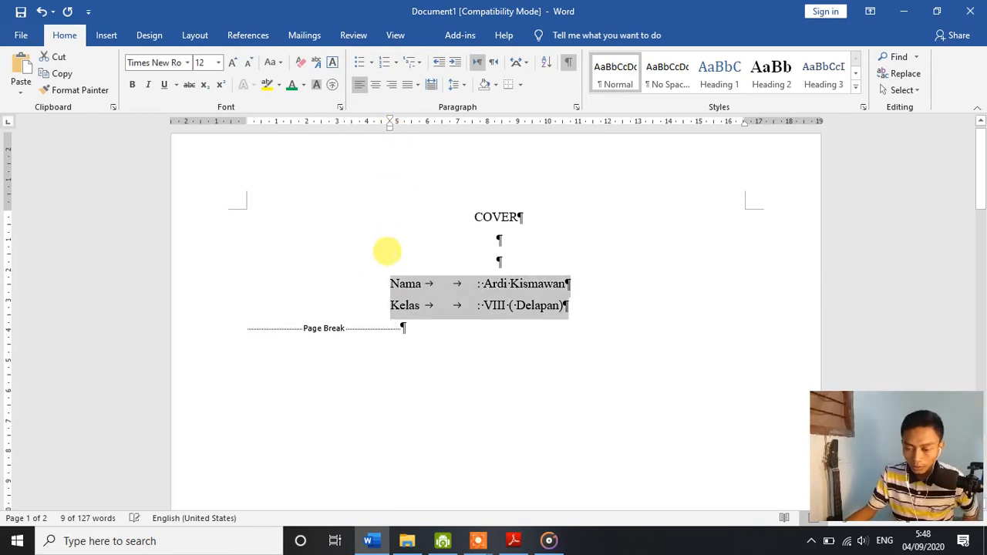
{"action": "key", "text": "ctrl+z"}
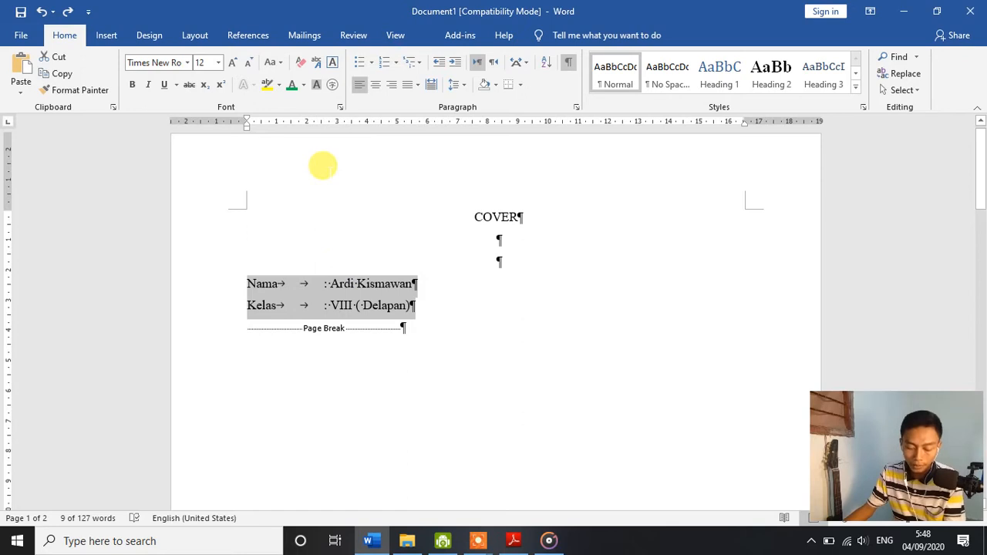
{"action": "key", "text": "ctrl+m"}
{"action": "key", "text": "ctrl+m"}
{"action": "key", "text": "ctrl+m"}
{"action": "key", "text": "ctrl+m"}
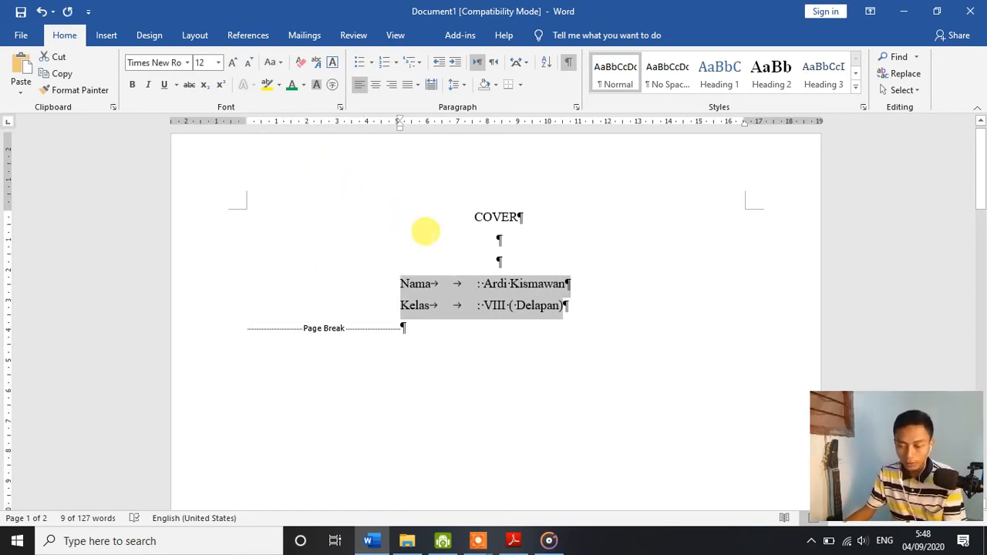
{"action": "left_click", "coordinate": [498, 240]}
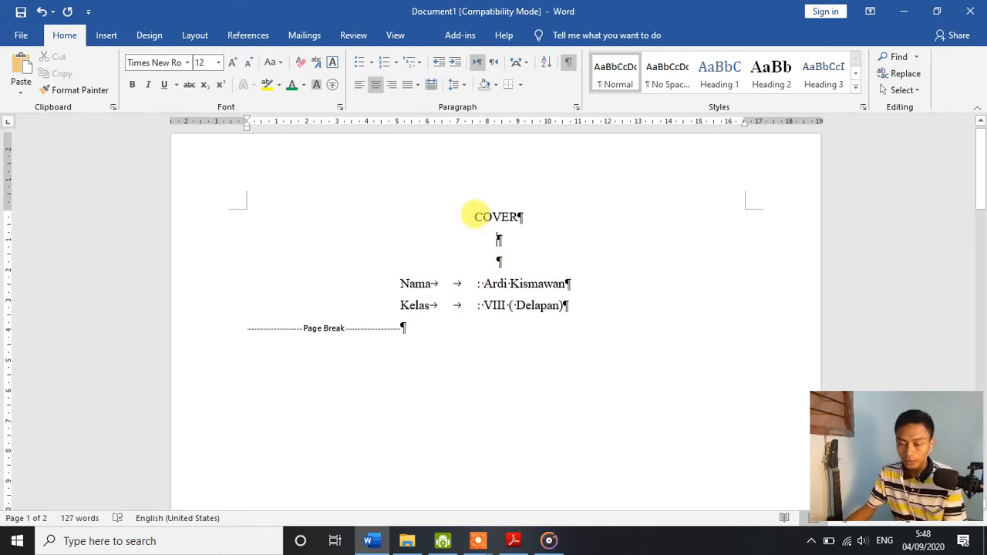
Step: Make the COVER title bold and deselect it
{"action": "left_click_drag", "start_coordinate": [467, 217], "coordinate": [538, 224]}
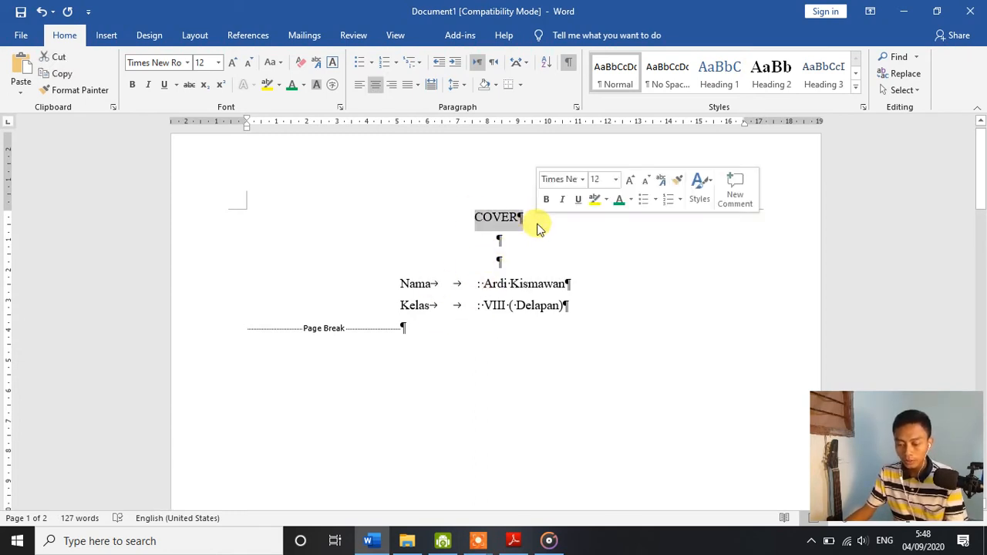
{"action": "left_click", "coordinate": [132, 84]}
{"action": "left_click", "coordinate": [454, 223]}
Step: Insert an empty line above the heading "Pengertian Aplikasi Pengolah Kata" on the second page
{"action": "scroll", "coordinate": [468, 222], "scroll_direction": "down", "scroll_amount": 5}
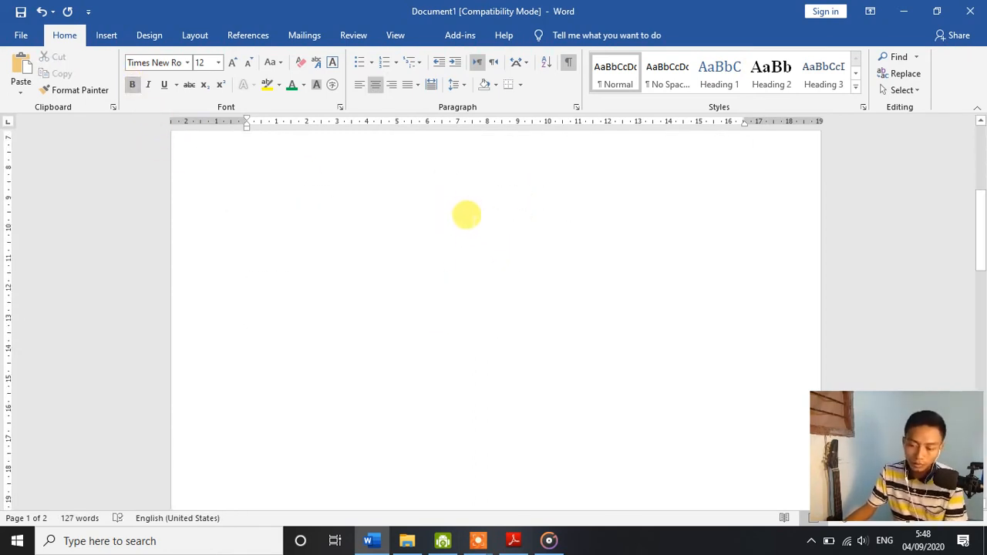
{"action": "scroll", "coordinate": [463, 210], "scroll_direction": "up", "scroll_amount": 5}
{"action": "scroll", "coordinate": [471, 239], "scroll_direction": "down", "scroll_amount": 5}
{"action": "scroll", "coordinate": [476, 257], "scroll_direction": "down", "scroll_amount": 10}
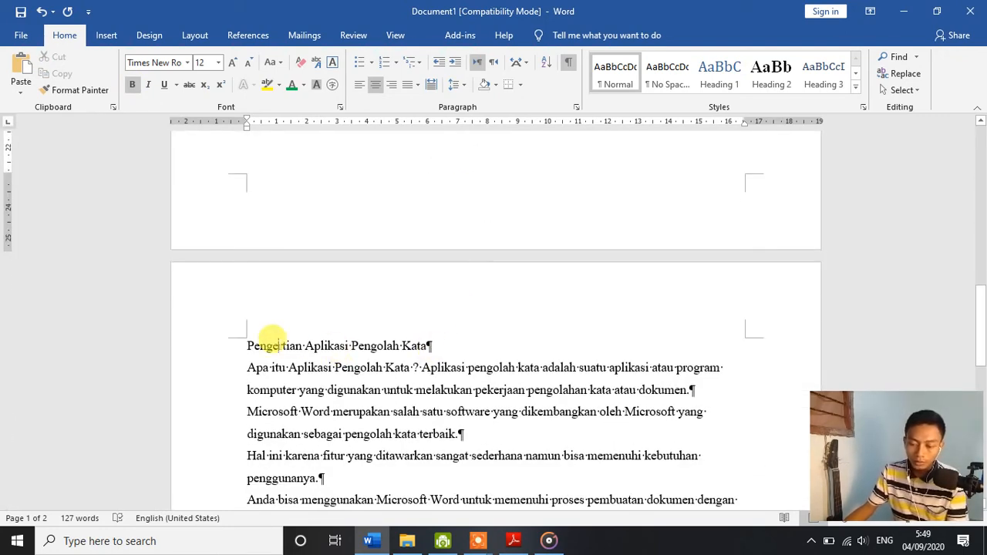
{"action": "left_click", "coordinate": [247, 344]}
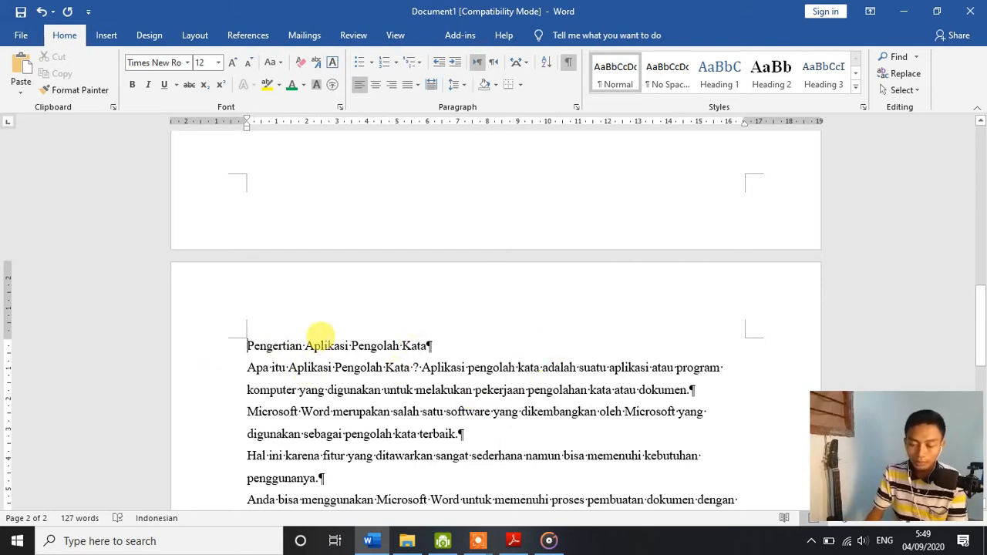
{"action": "key", "text": "Return"}
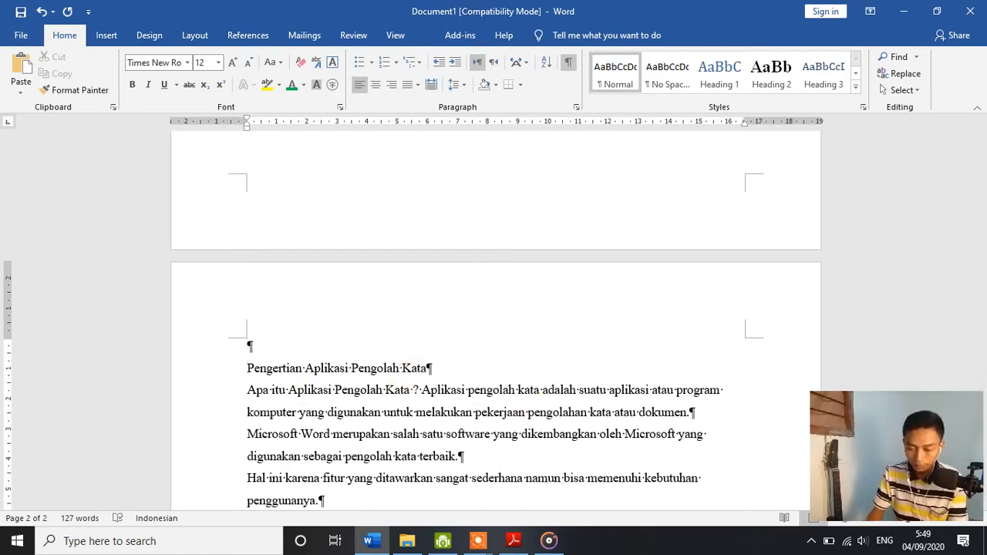
Step: Replace the heading "Pengertian Aplikasi Pengolah Kata" and the empty line above it with the heading "KATA PENGANTAR"
{"action": "key", "text": "shift+Down"}
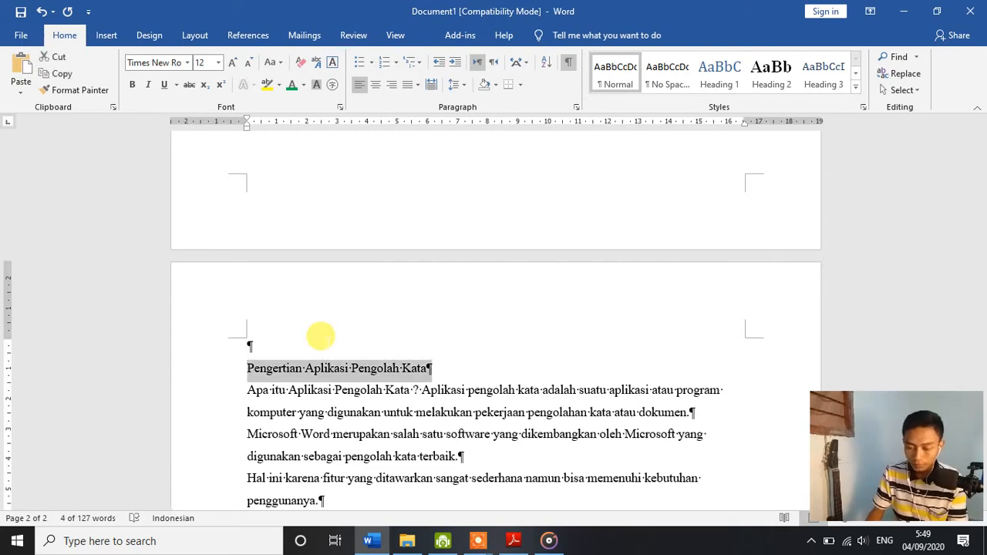
{"action": "key", "text": "Delete"}
{"action": "key", "text": "Return"}
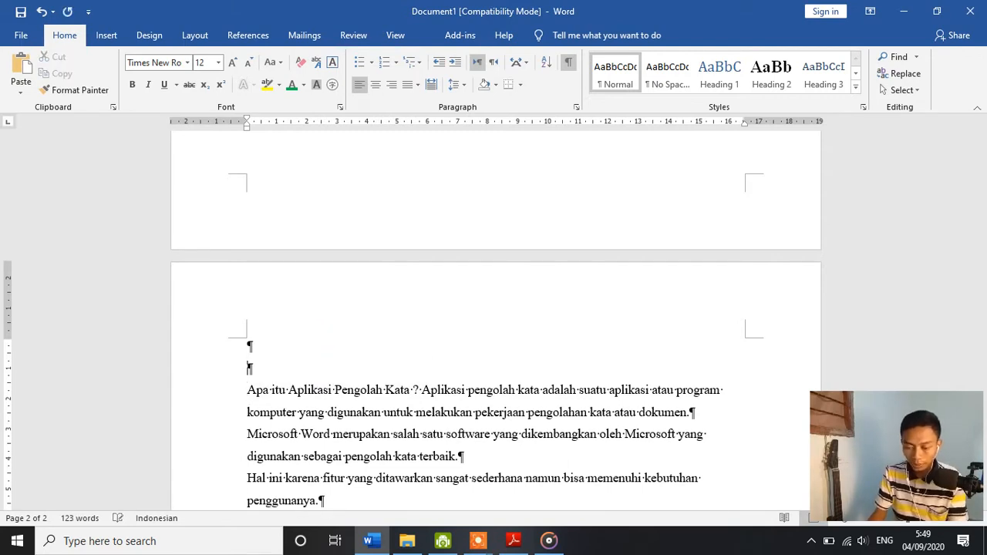
{"action": "key", "text": "BackSpace"}
{"action": "type", "text": "KA"}
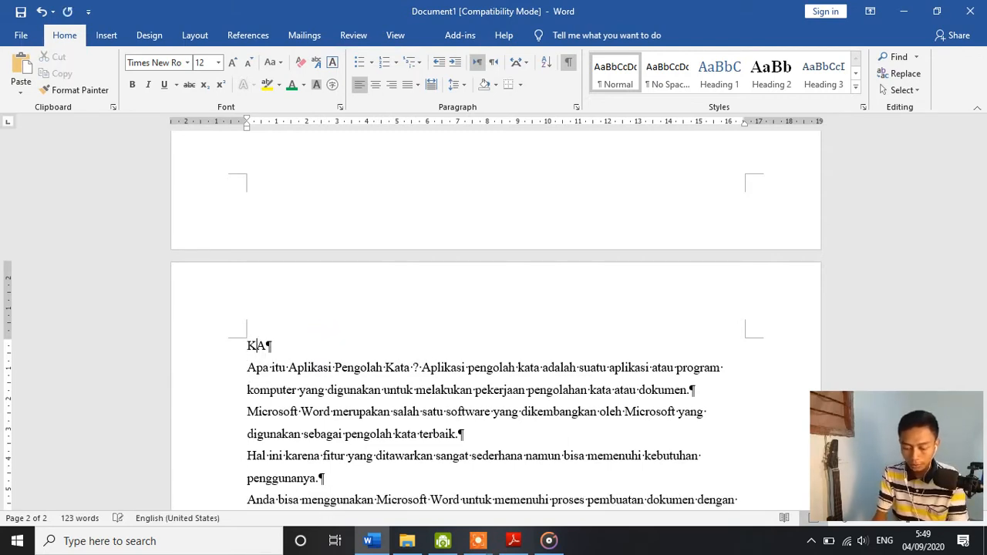
{"action": "type", "text": "TA PENGANTAR"}
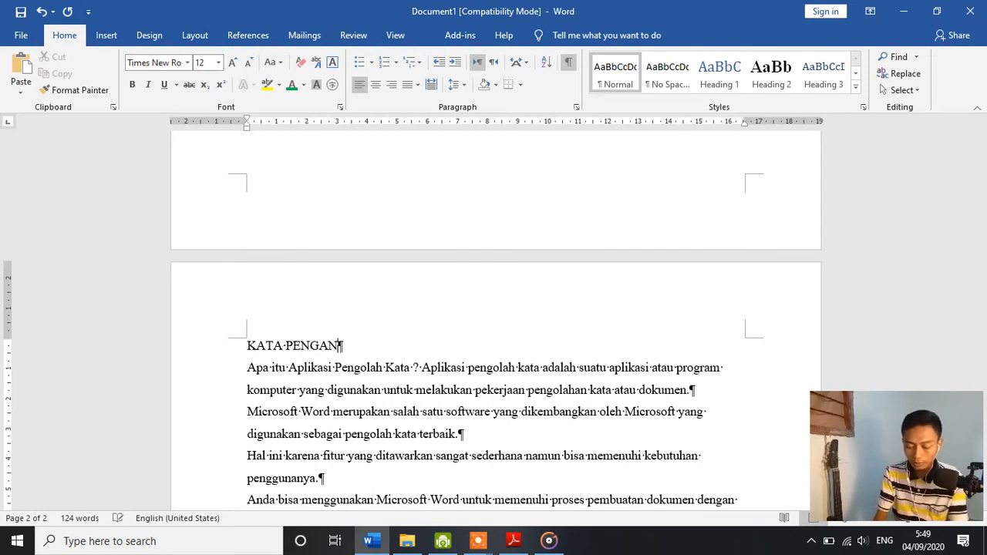
Step: Make the KATA PENGANTAR heading bold and deselect it
{"action": "triple_click", "coordinate": [321, 343]}
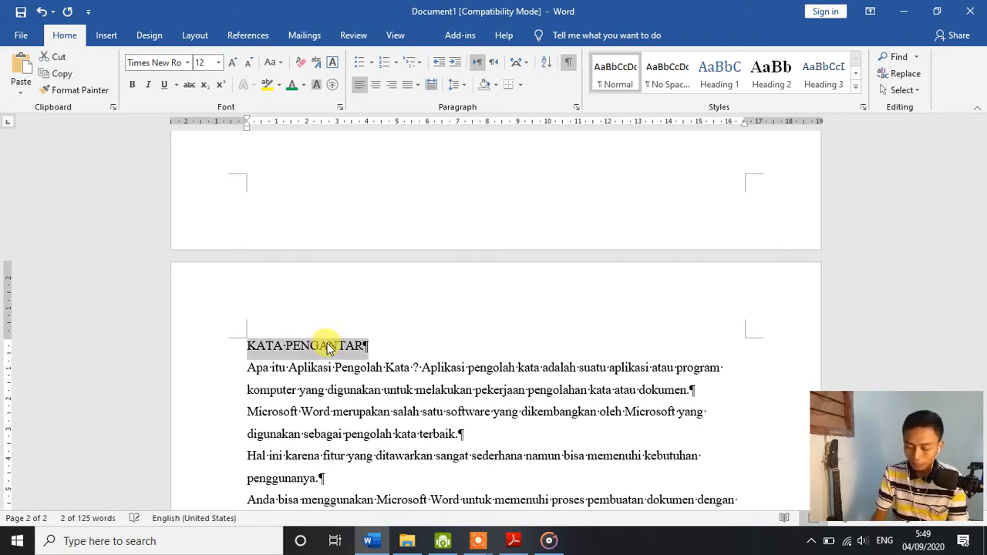
{"action": "key", "text": "ctrl+b"}
{"action": "left_click", "coordinate": [326, 346]}
Step: Try indenting the KATA PENGANTAR heading with tabs and remove the indent again
{"action": "key", "text": "Home"}
{"action": "key", "text": "Tab"}
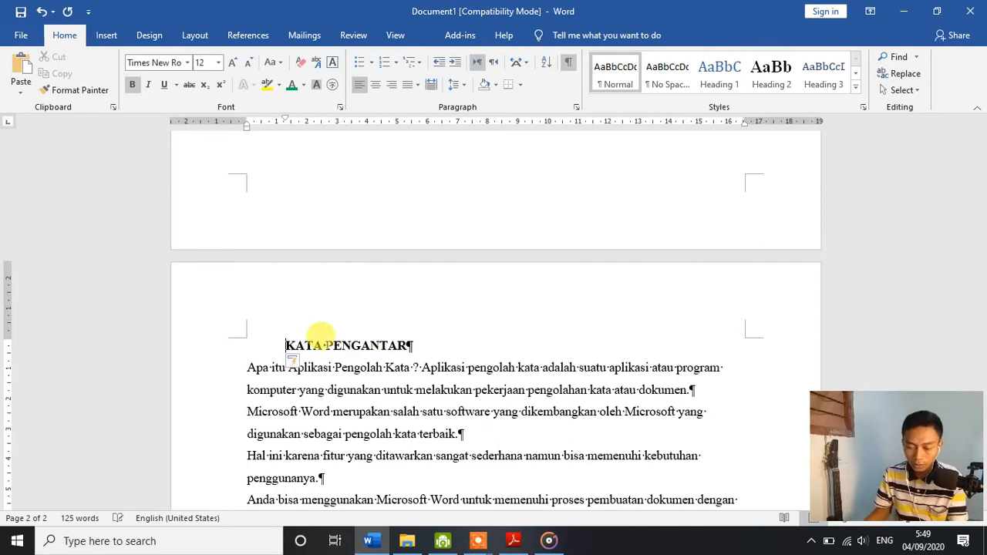
{"action": "key", "text": "Tab"}
{"action": "key", "text": "BackSpace"}
{"action": "key", "text": "BackSpace"}
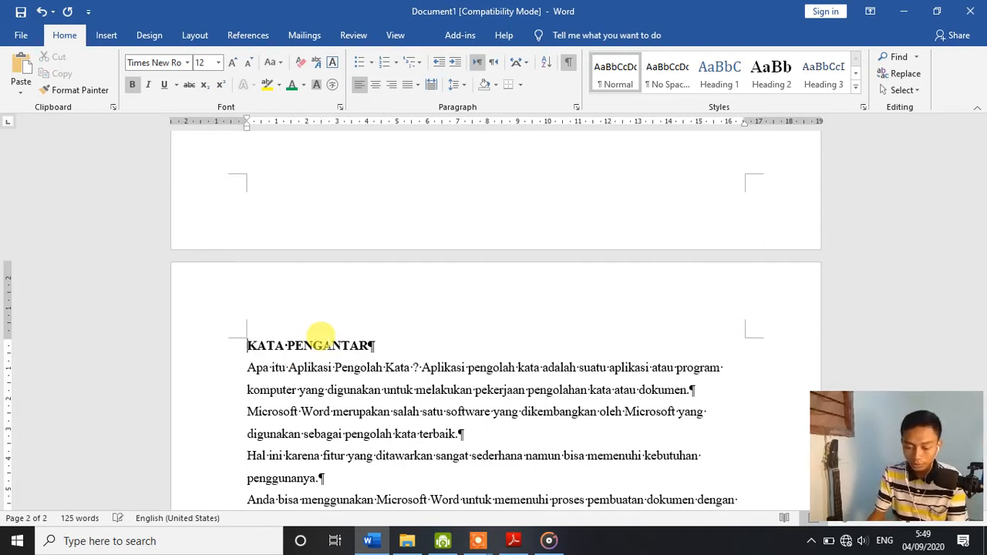
Step: Center the KATA PENGANTAR heading and insert an empty line below it
{"action": "key", "text": "ctrl+e"}
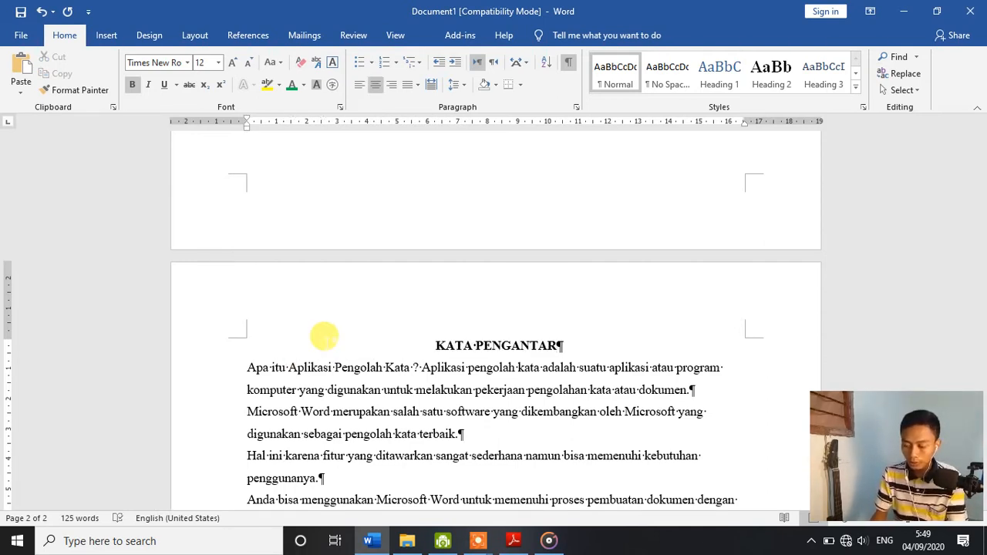
{"action": "key", "text": "End"}
{"action": "key", "text": "Return"}
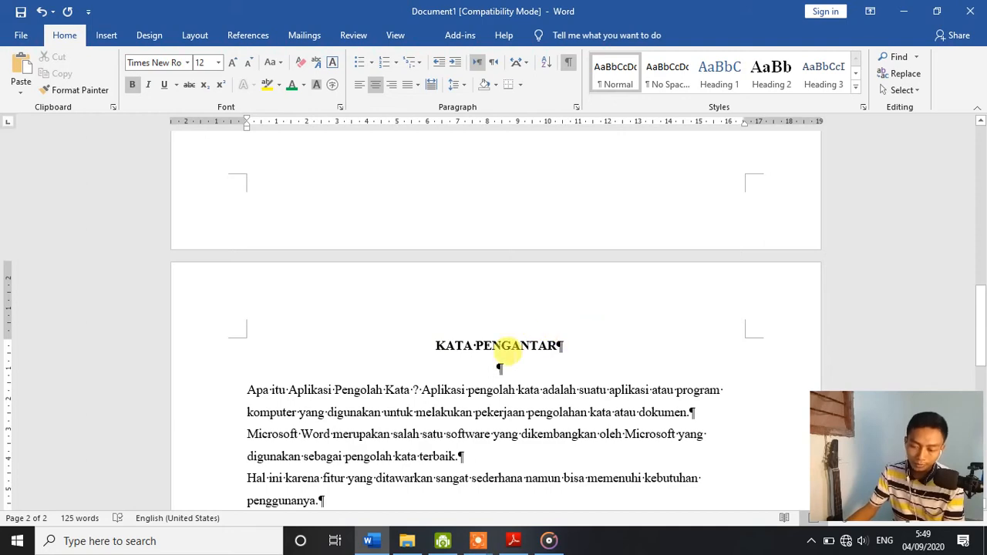
Step: Insert a page break after the paragraph ending in "digunakan sebagai pengolah kata terbaik."
{"action": "scroll", "coordinate": [506, 349], "scroll_direction": "down", "scroll_amount": 3}
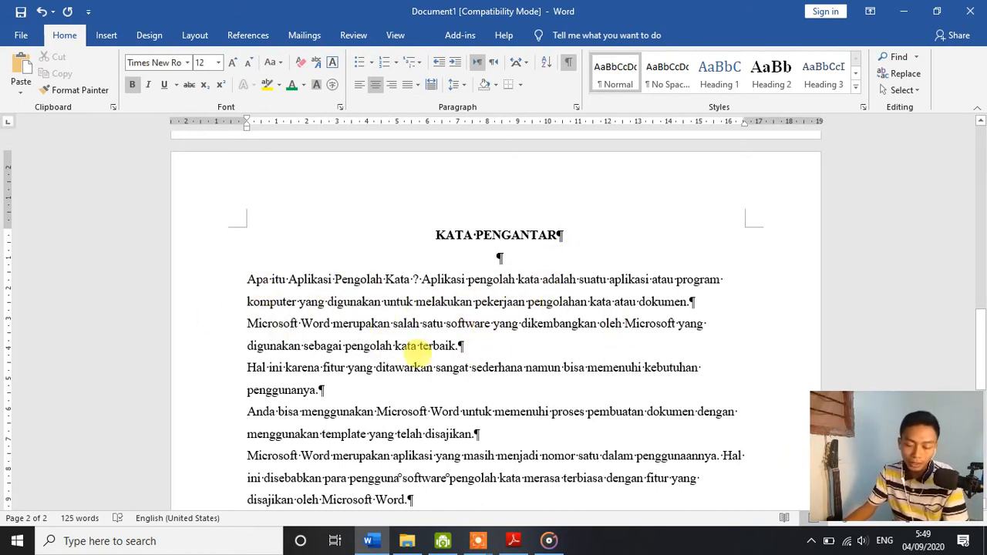
{"action": "left_click", "coordinate": [465, 344]}
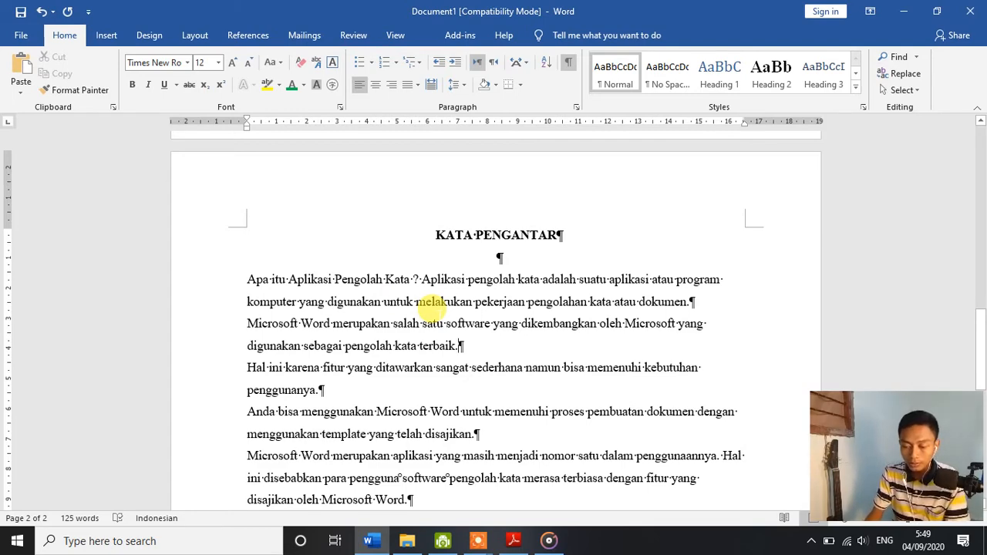
{"action": "key", "text": "ctrl+Return"}
{"action": "key", "text": "BackSpace"}
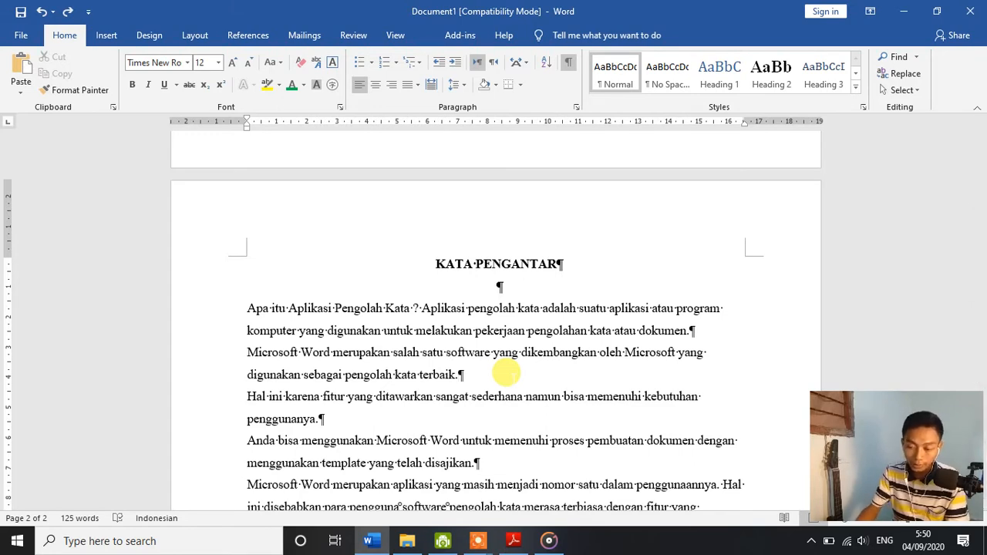
{"action": "left_click", "coordinate": [193, 40]}
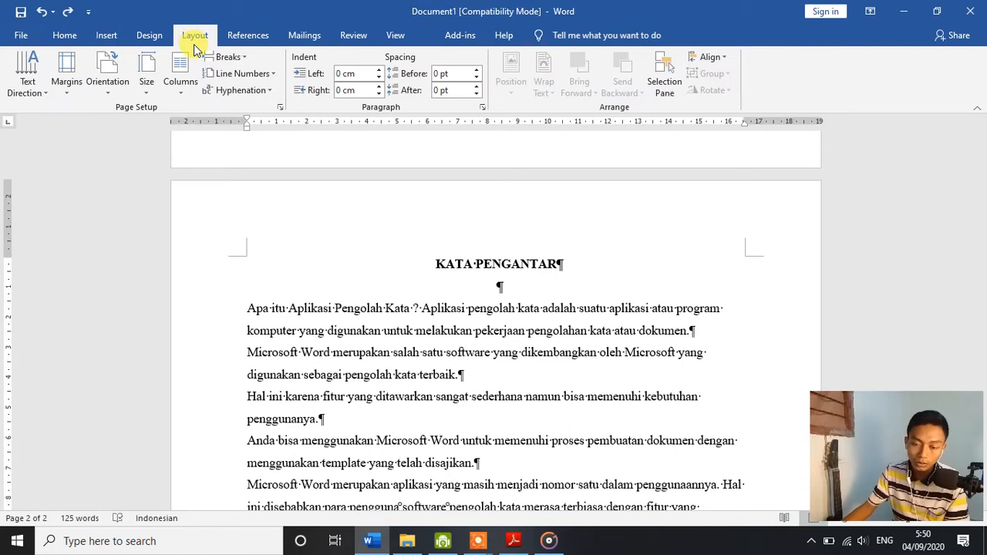
{"action": "left_click", "coordinate": [242, 59]}
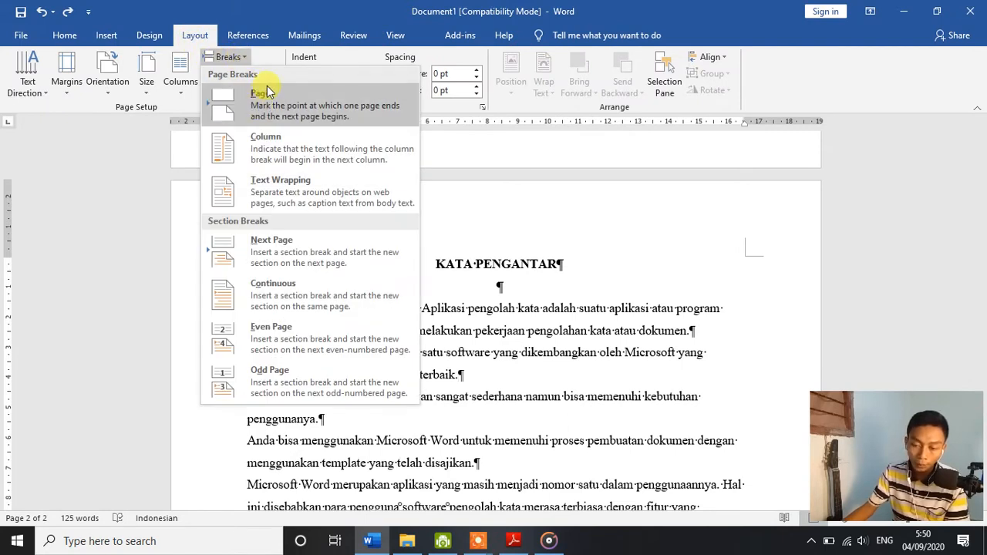
{"action": "left_click", "coordinate": [607, 300]}
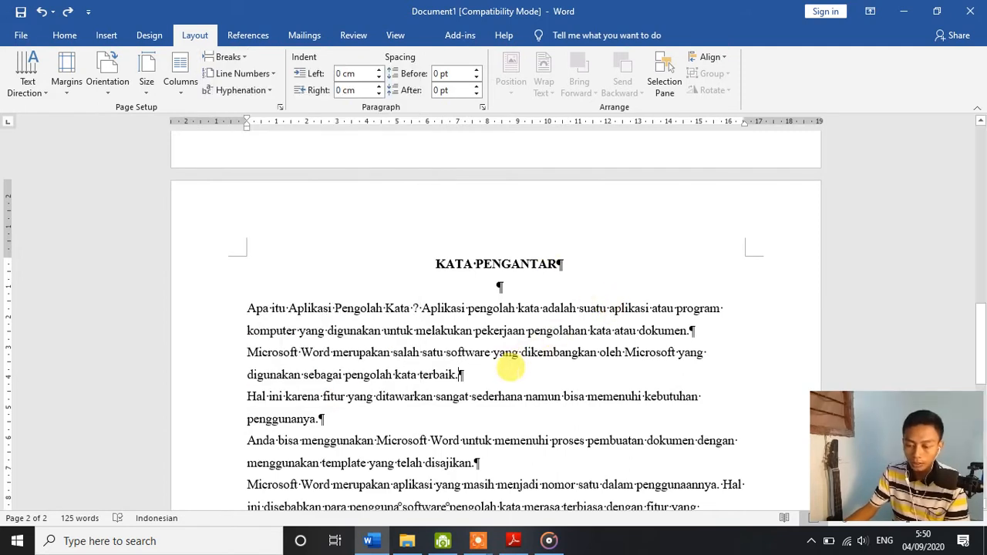
{"action": "key", "text": "ctrl+Return"}
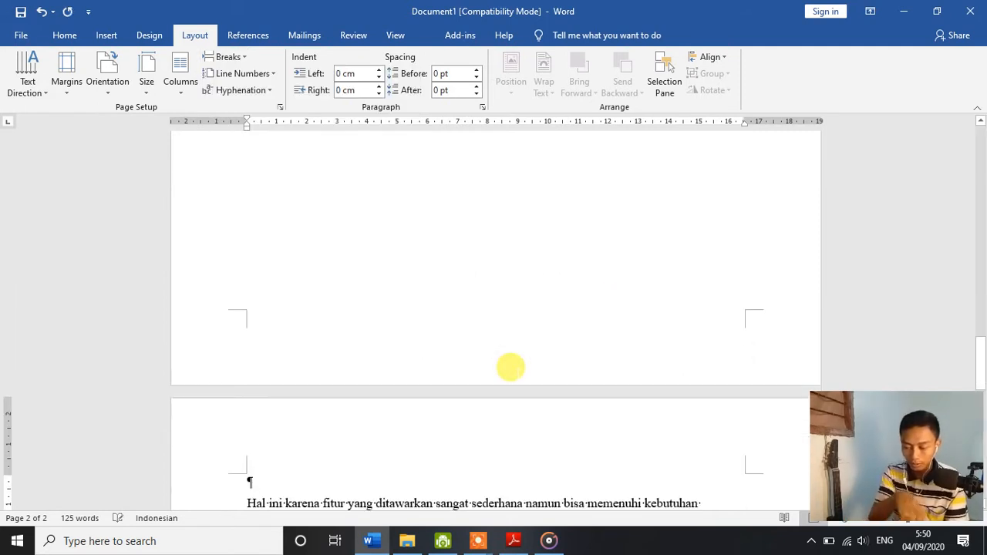
Step: Enter the heading "DAFTAR ISI" at the start of the third page and make it bold
{"action": "type", "text": "DAF"}
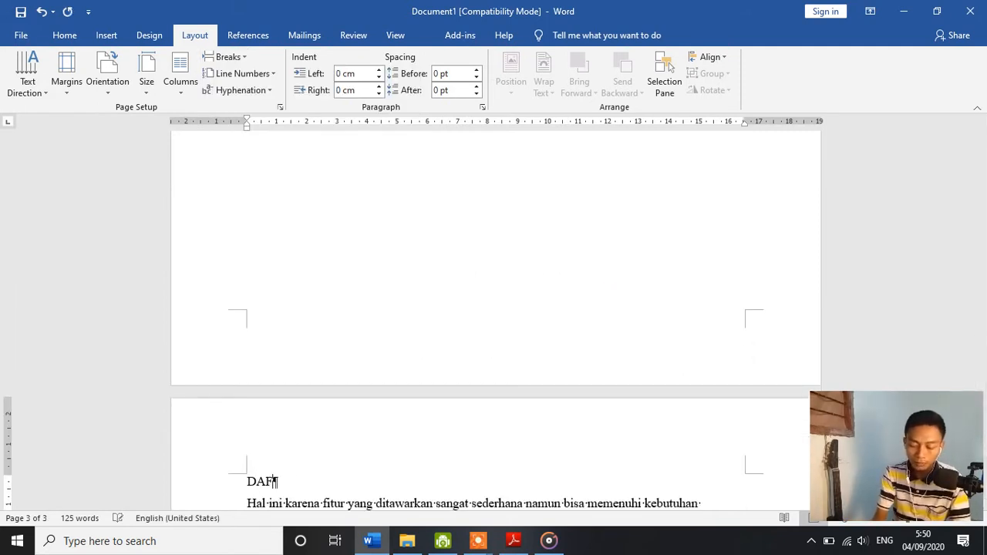
{"action": "type", "text": "TAR ISI"}
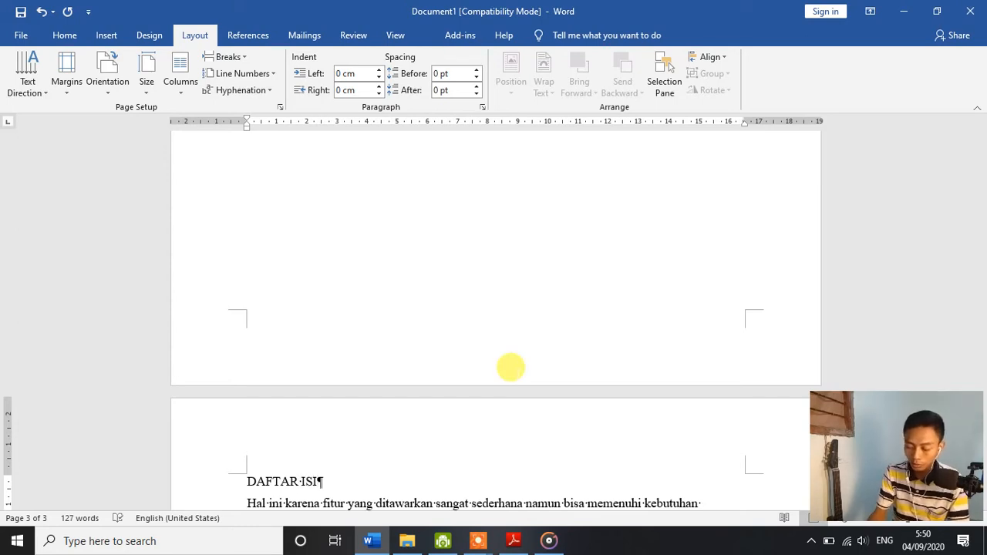
{"action": "key", "text": "shift+Home"}
{"action": "key", "text": "ctrl+b"}
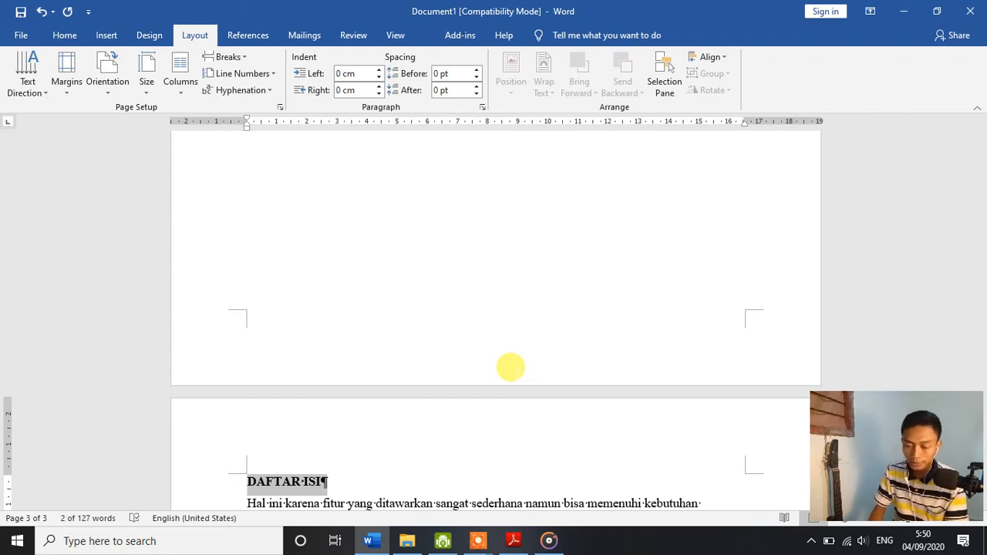
{"action": "key", "text": "End"}
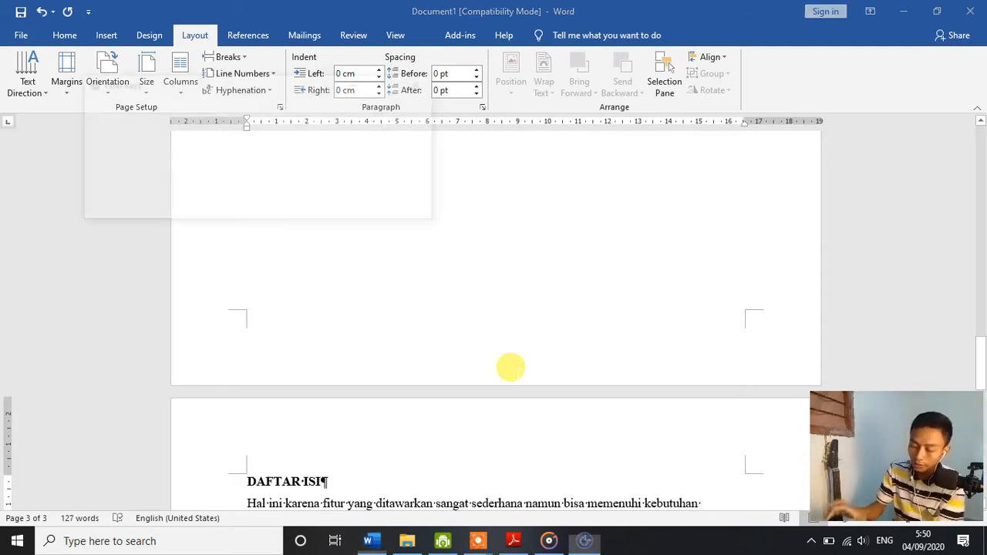
{"action": "left_click", "coordinate": [425, 83]}
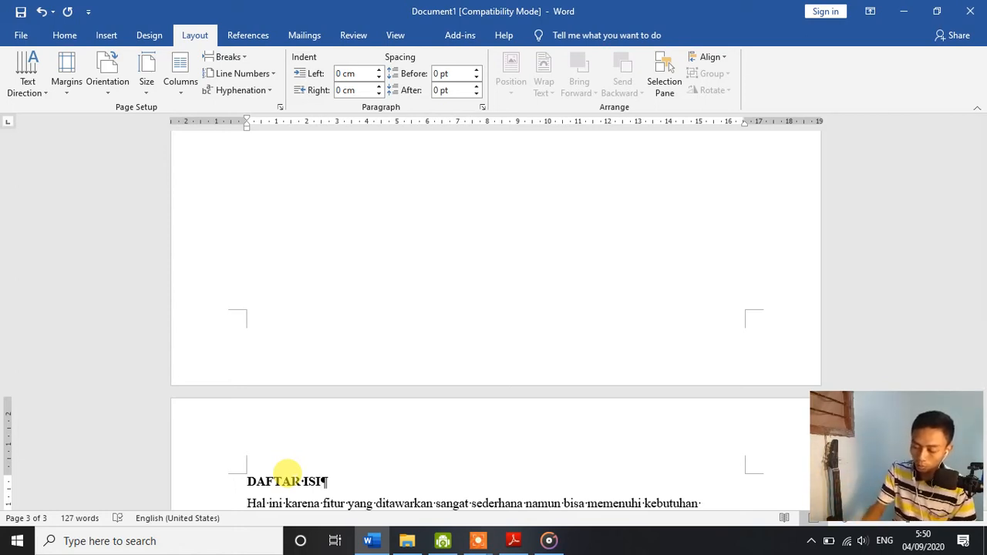
Step: Center the DAFTAR ISI heading and insert two empty lines below it
{"action": "triple_click", "coordinate": [293, 482]}
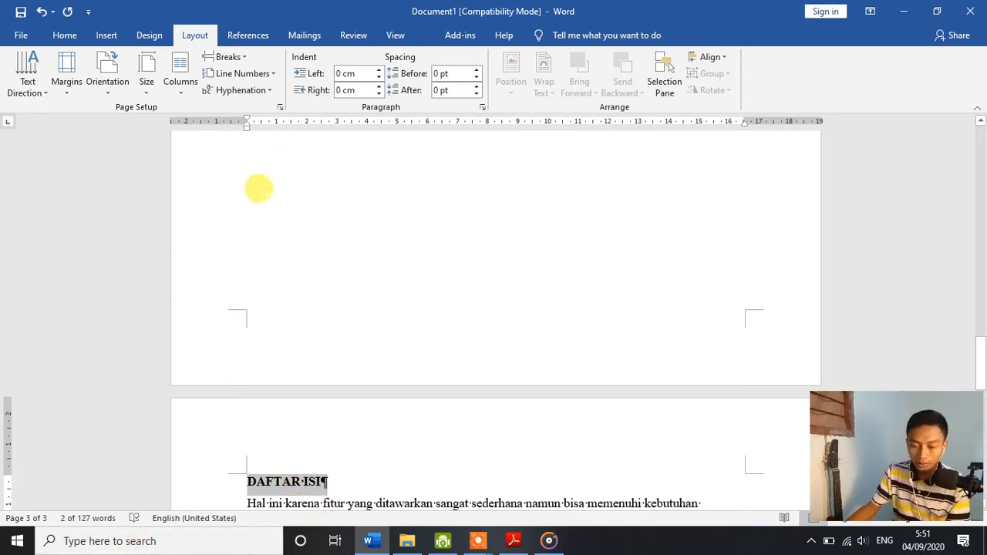
{"action": "left_click", "coordinate": [55, 40]}
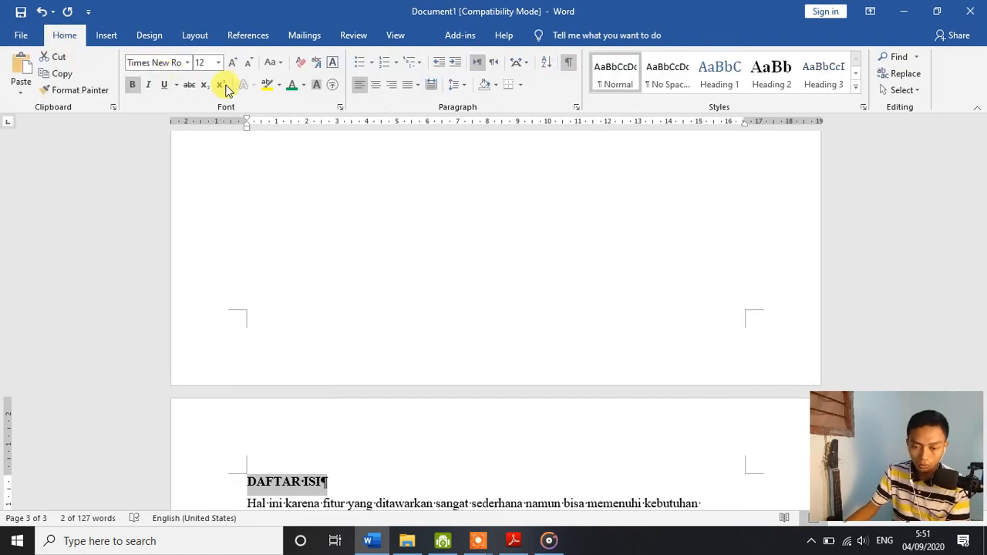
{"action": "left_click", "coordinate": [374, 88]}
{"action": "scroll", "coordinate": [422, 252], "scroll_direction": "down", "scroll_amount": 3}
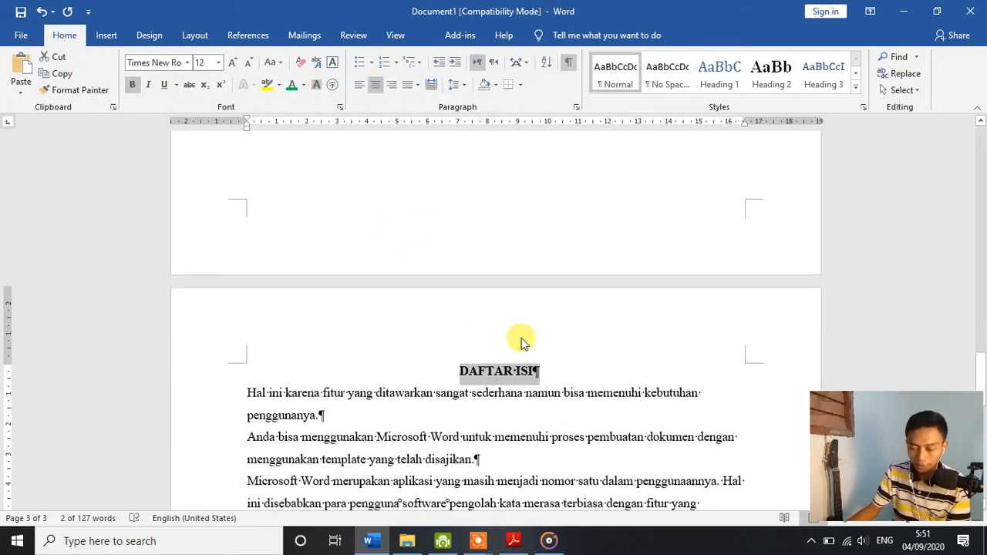
{"action": "left_click", "coordinate": [553, 360]}
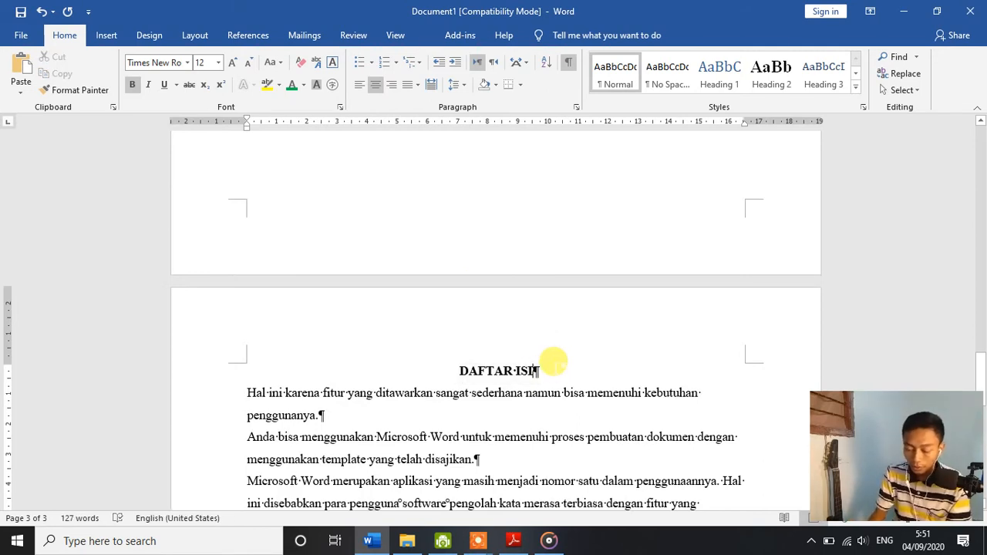
{"action": "key", "text": "Return"}
{"action": "key", "text": "Return"}
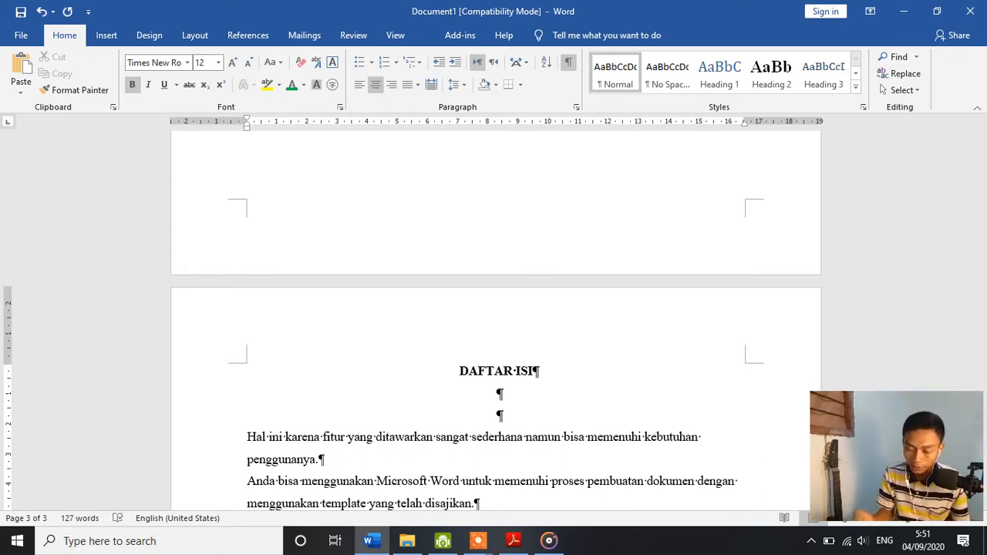
Step: Insert another empty line between the KATA PENGANTAR heading and its first paragraph
{"action": "key", "text": "Down"}
{"action": "key", "text": "Down"}
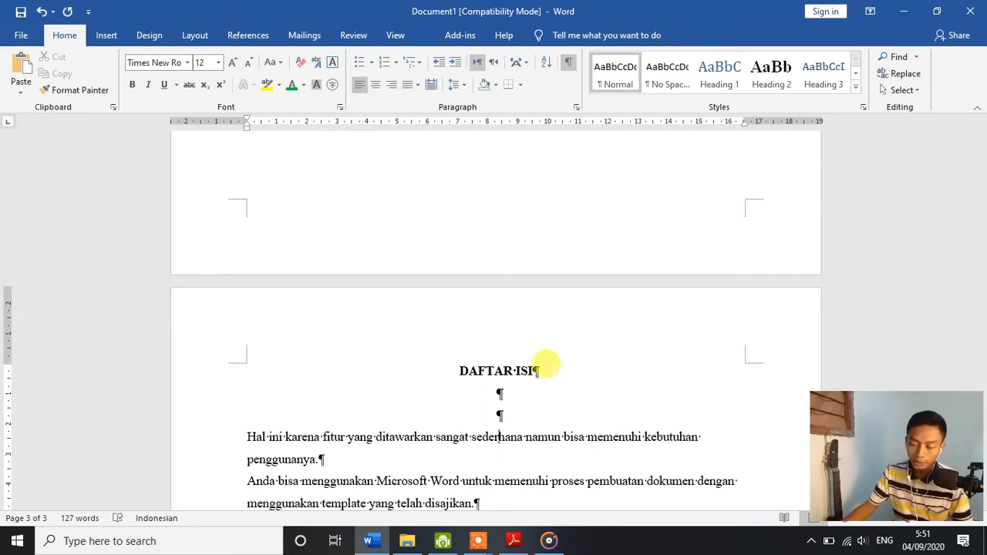
{"action": "scroll", "coordinate": [546, 370], "scroll_direction": "up", "scroll_amount": 5}
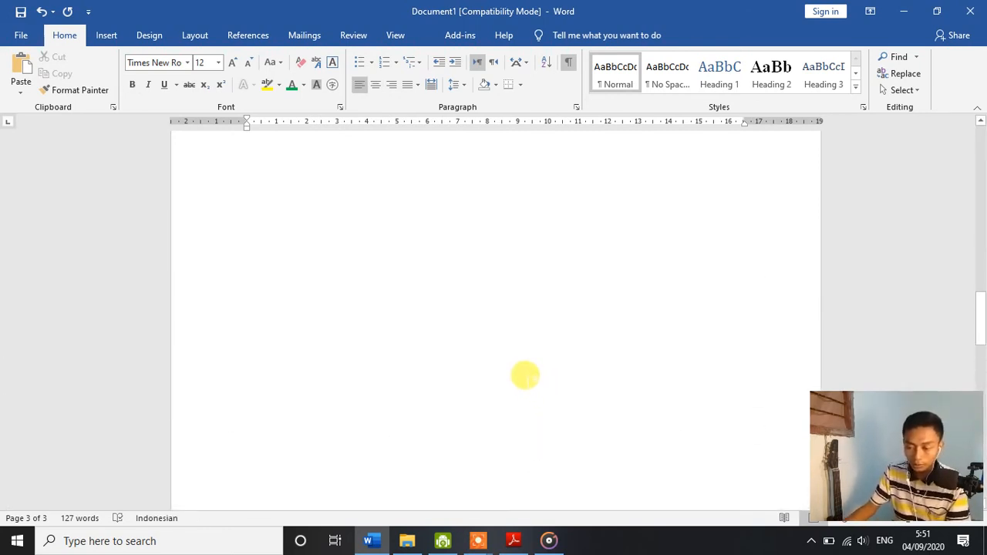
{"action": "scroll", "coordinate": [525, 375], "scroll_direction": "up", "scroll_amount": 10}
{"action": "left_click", "coordinate": [500, 202]}
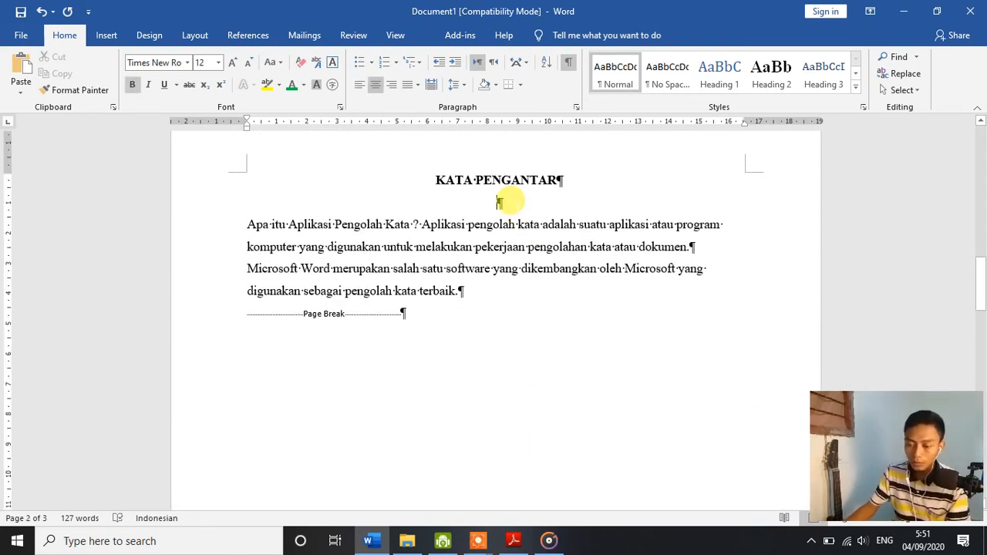
{"action": "key", "text": "Return"}
Step: Insert a third empty line under the DAFTAR ISI heading and place the cursor on the second one
{"action": "scroll", "coordinate": [540, 287], "scroll_direction": "down", "scroll_amount": 8}
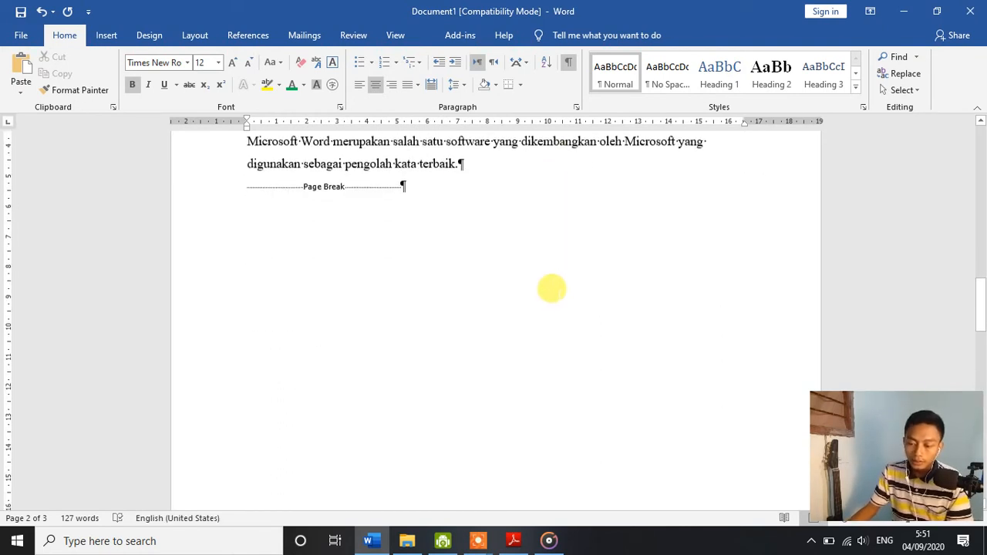
{"action": "scroll", "coordinate": [549, 283], "scroll_direction": "down", "scroll_amount": 8}
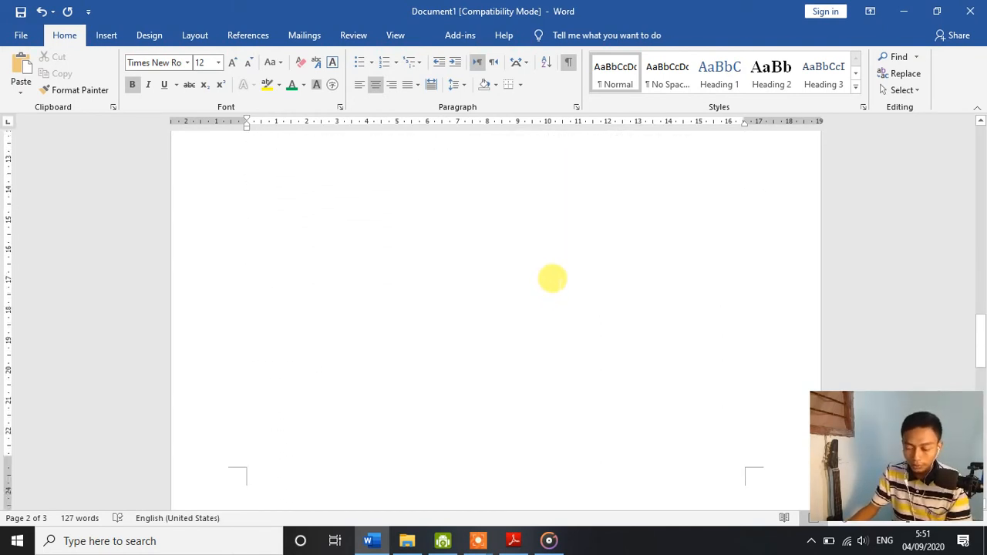
{"action": "scroll", "coordinate": [540, 289], "scroll_direction": "down", "scroll_amount": 7}
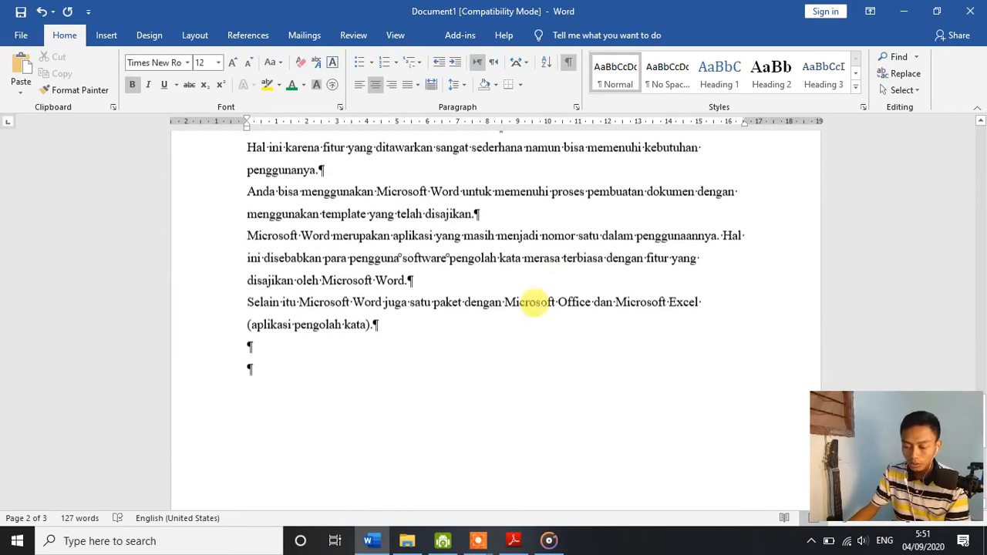
{"action": "scroll", "coordinate": [463, 231], "scroll_direction": "up", "scroll_amount": 3}
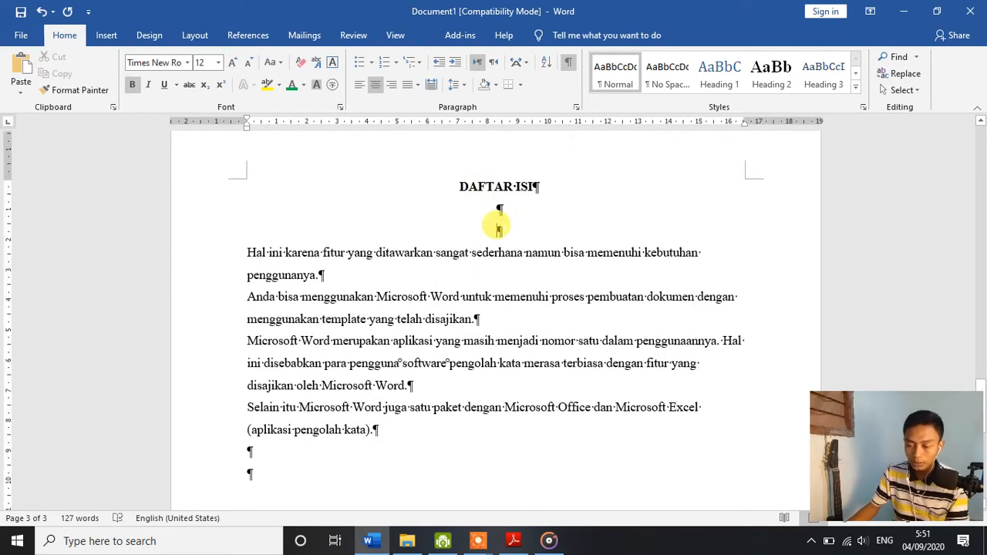
{"action": "key", "text": "Return"}
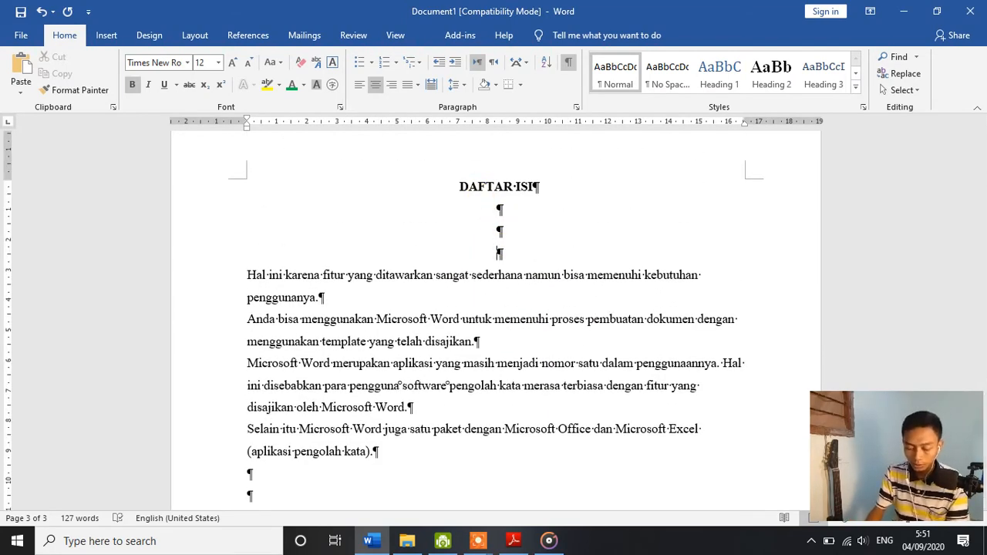
{"action": "left_click", "coordinate": [498, 226]}
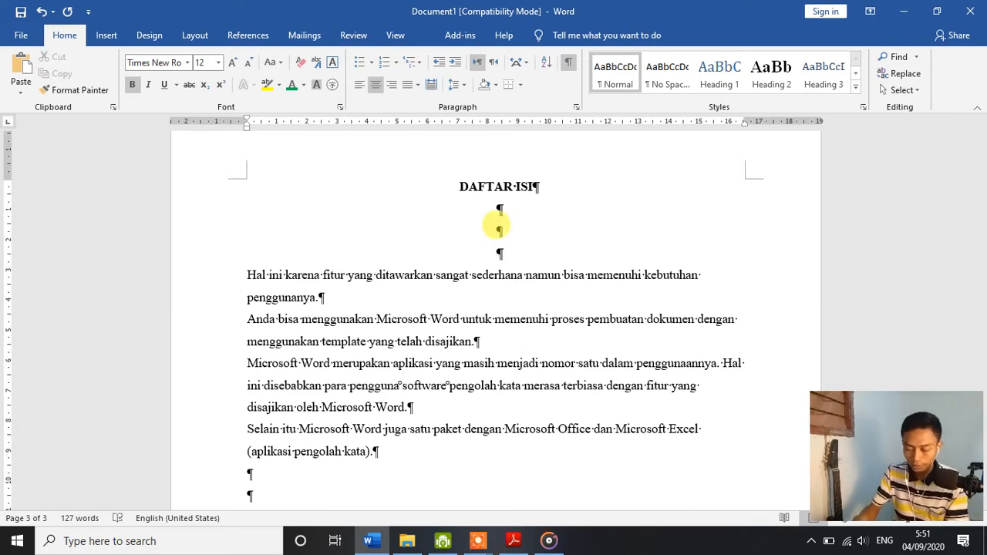
Step: Start a new page after DAFTAR ISI with the two-line heading "BAB I" and "PENDAHULUAN", followed by two empty lines
{"action": "key", "text": "ctrl+Return"}
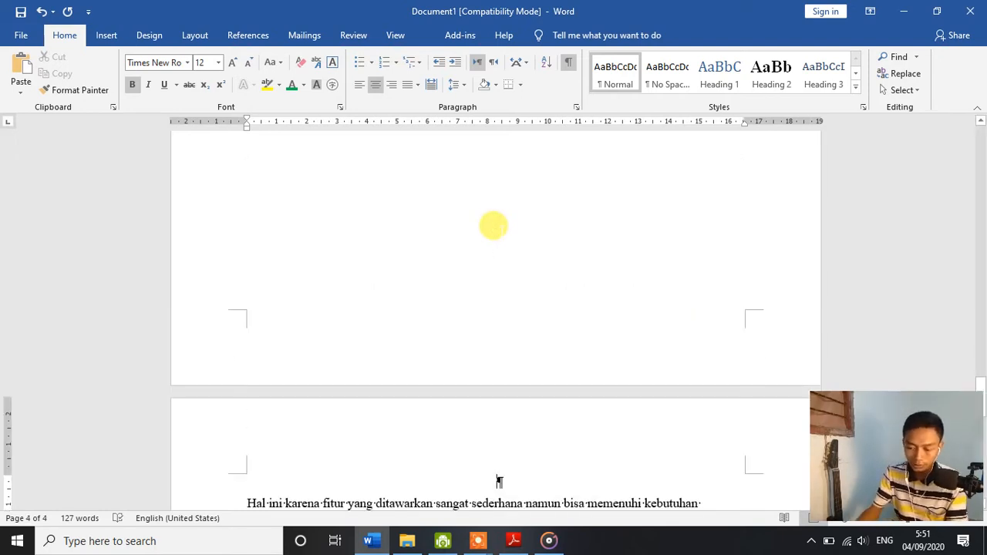
{"action": "type", "text": "BAB "}
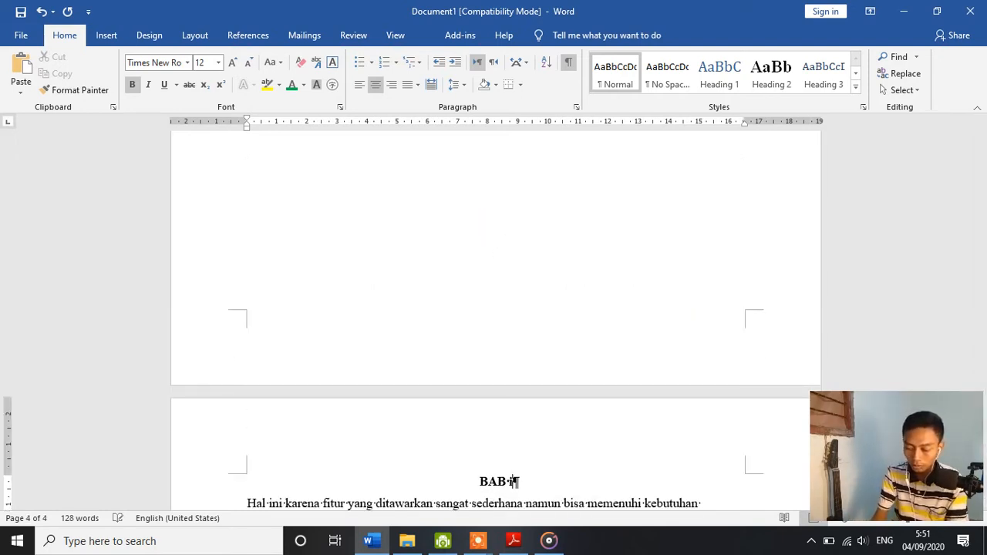
{"action": "type", "text": "I"}
{"action": "key", "text": "Return"}
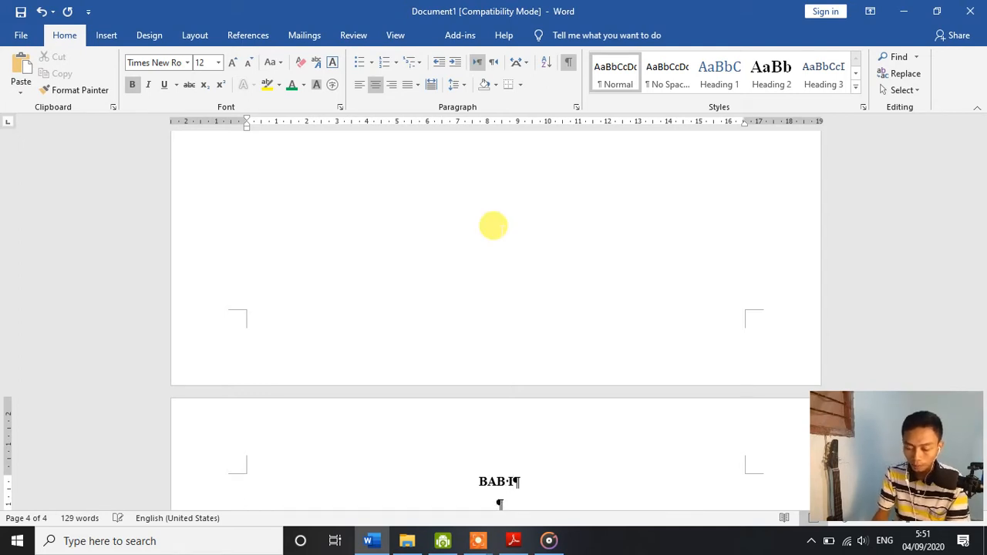
{"action": "type", "text": "PENDAHULUAN"}
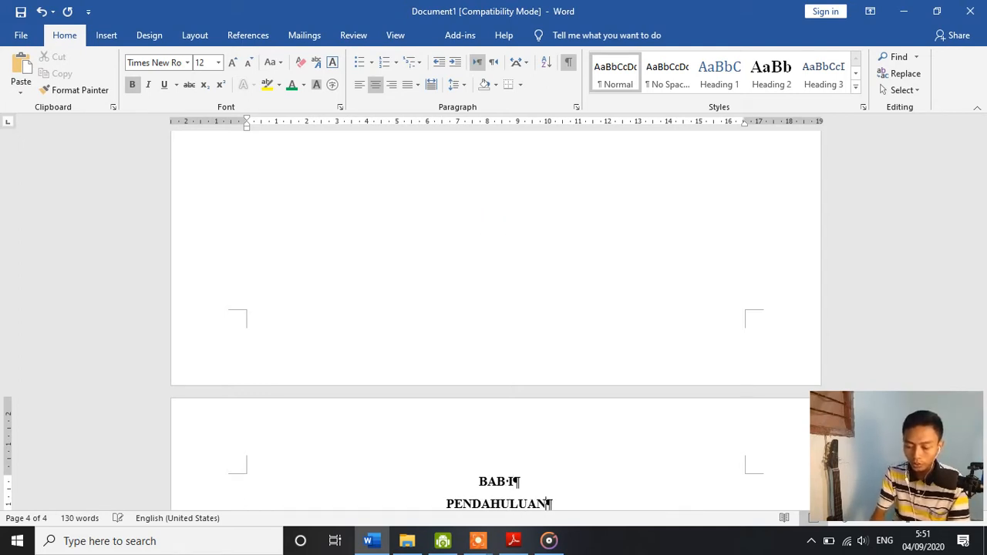
{"action": "scroll", "coordinate": [550, 347], "scroll_direction": "down", "scroll_amount": 4}
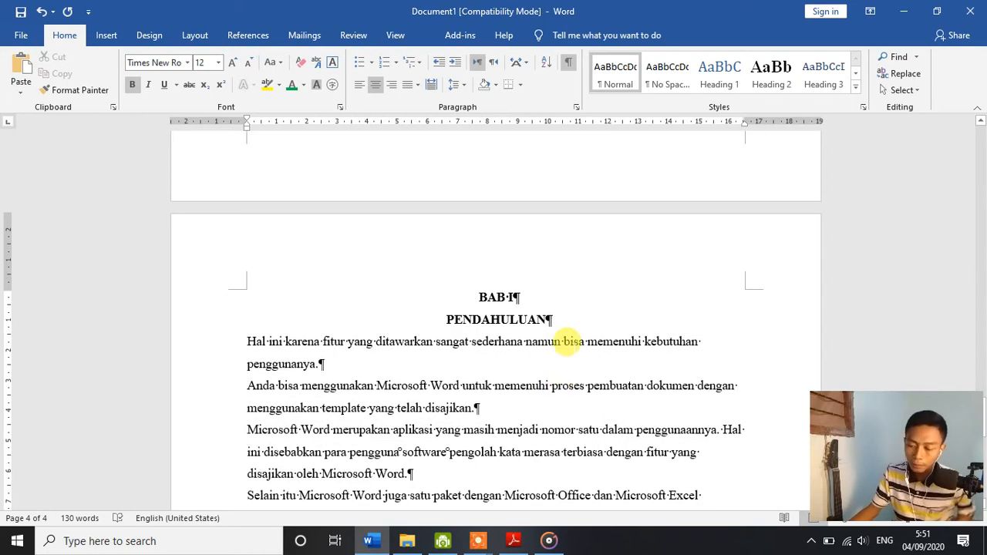
{"action": "key", "text": "Return"}
{"action": "key", "text": "Return"}
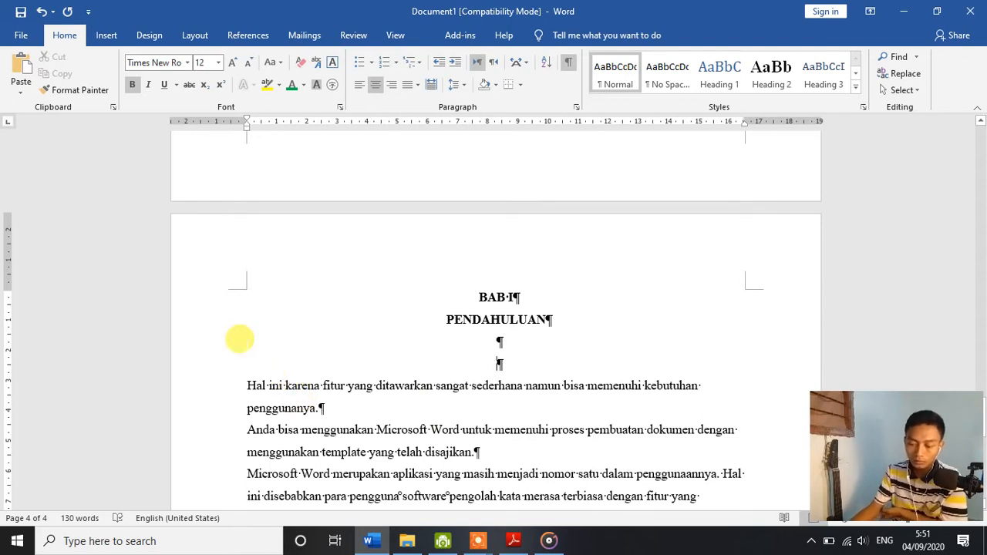
Step: Add the lettered list heading "A. Microsoft Word" on its own line above the "Hal ini karena" paragraph
{"action": "left_click", "coordinate": [246, 386]}
{"action": "key", "text": "Return"}
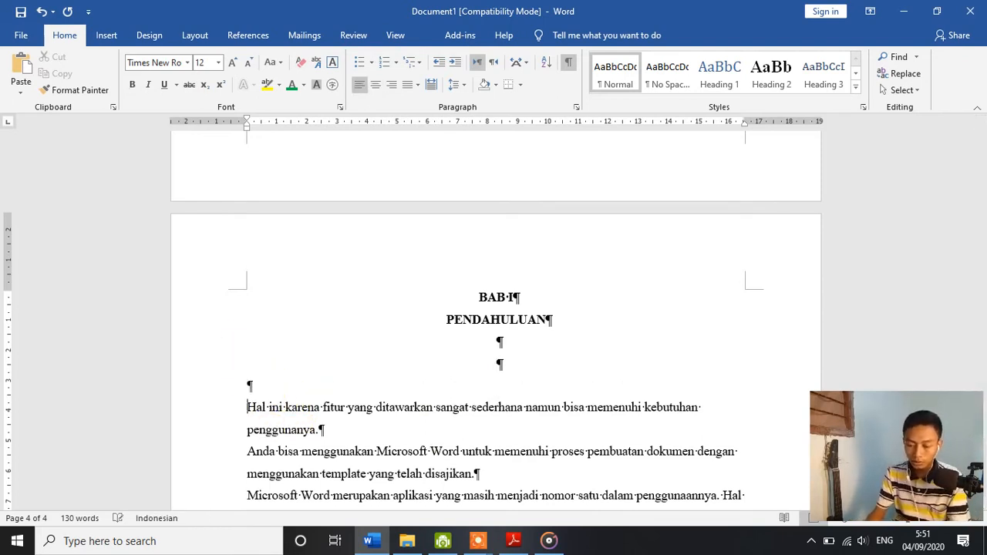
{"action": "type", "text": "a"}
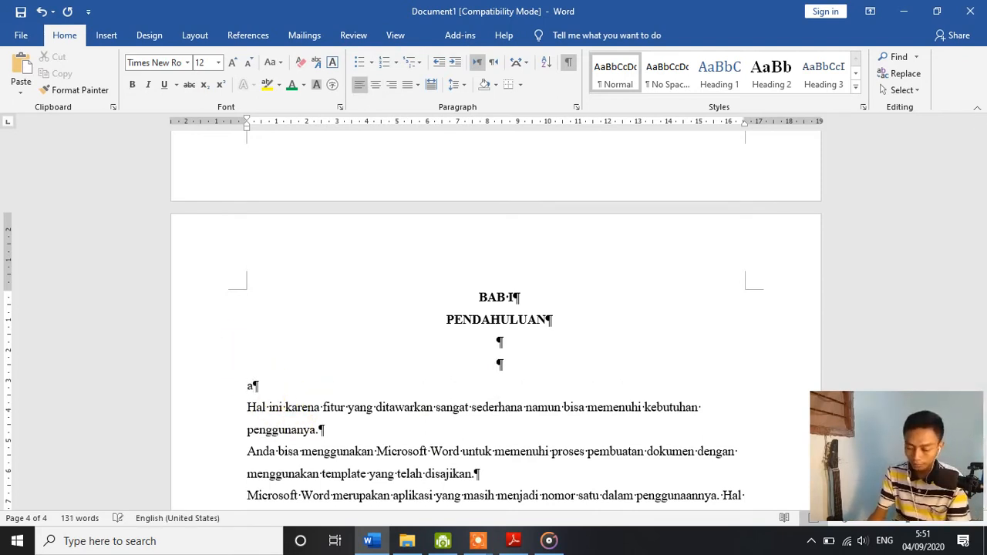
{"action": "key", "text": "BackSpace"}
{"action": "type", "text": "A."}
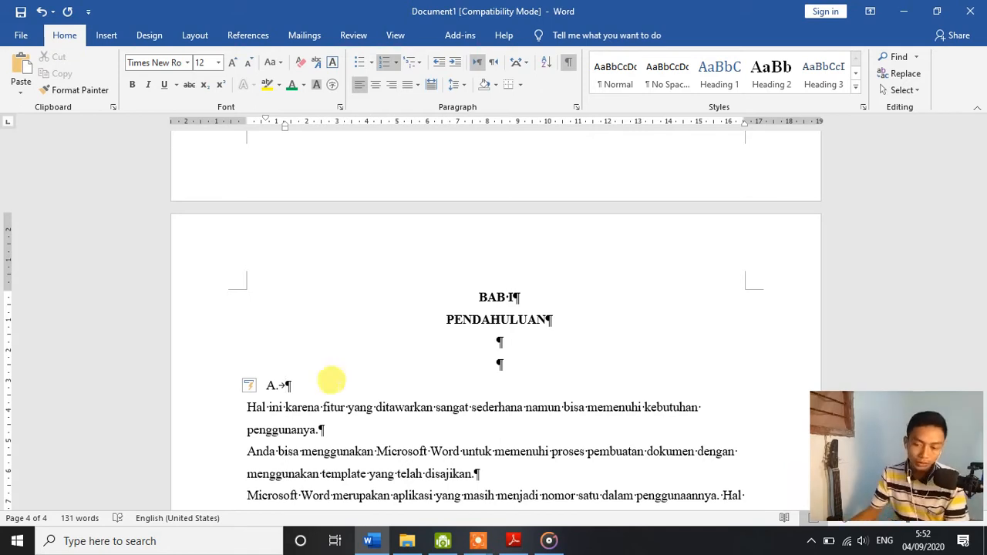
{"action": "left_click", "coordinate": [398, 63]}
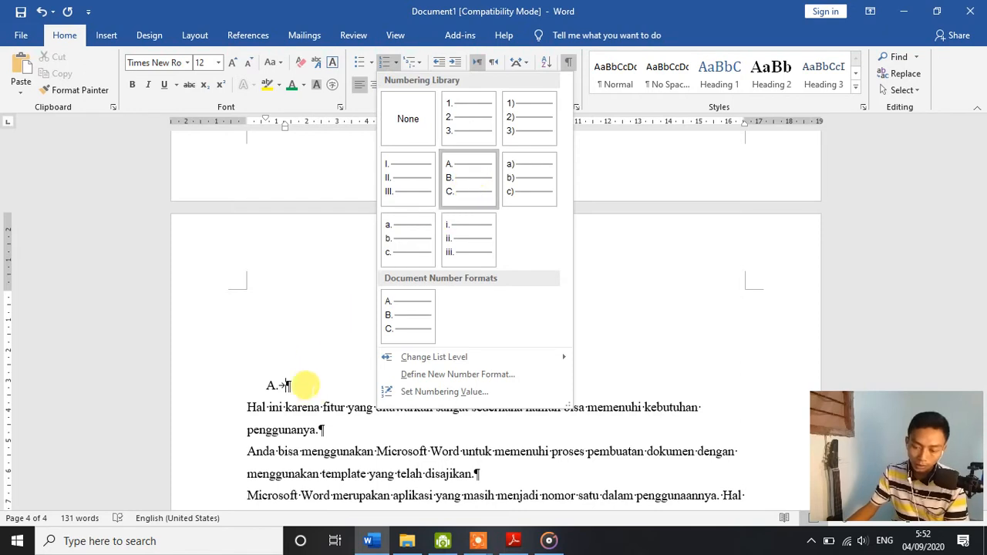
{"action": "left_click", "coordinate": [304, 385]}
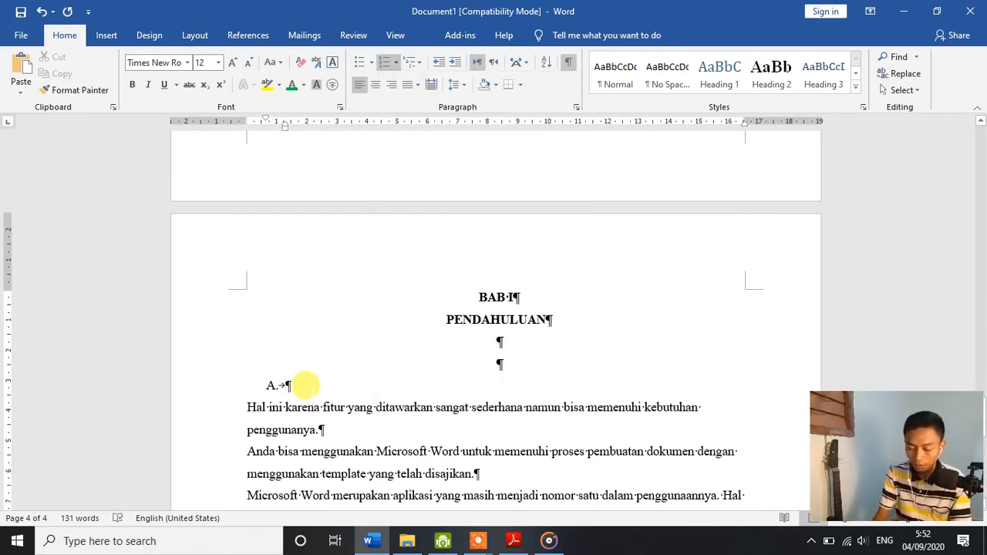
{"action": "type", "text": "Microsof"}
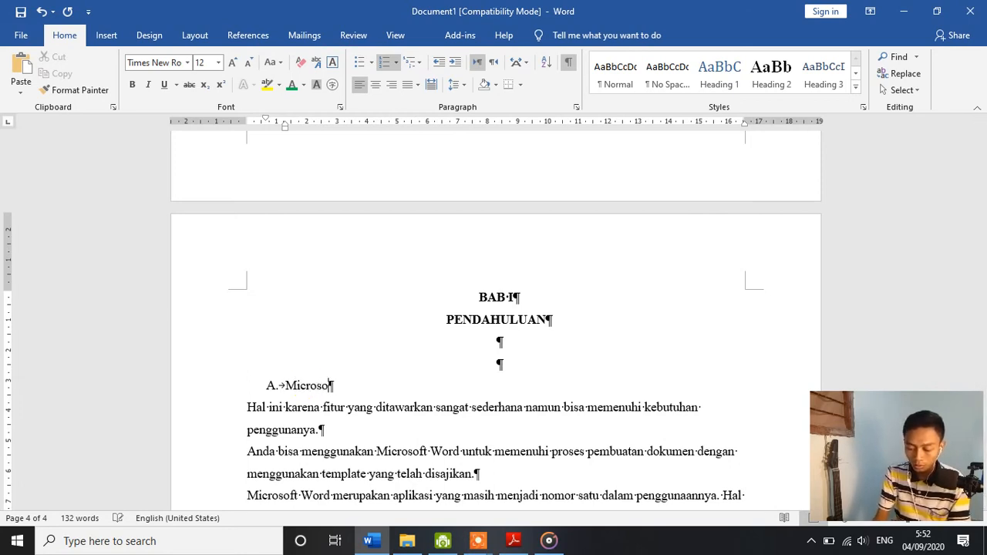
{"action": "type", "text": "t Word"}
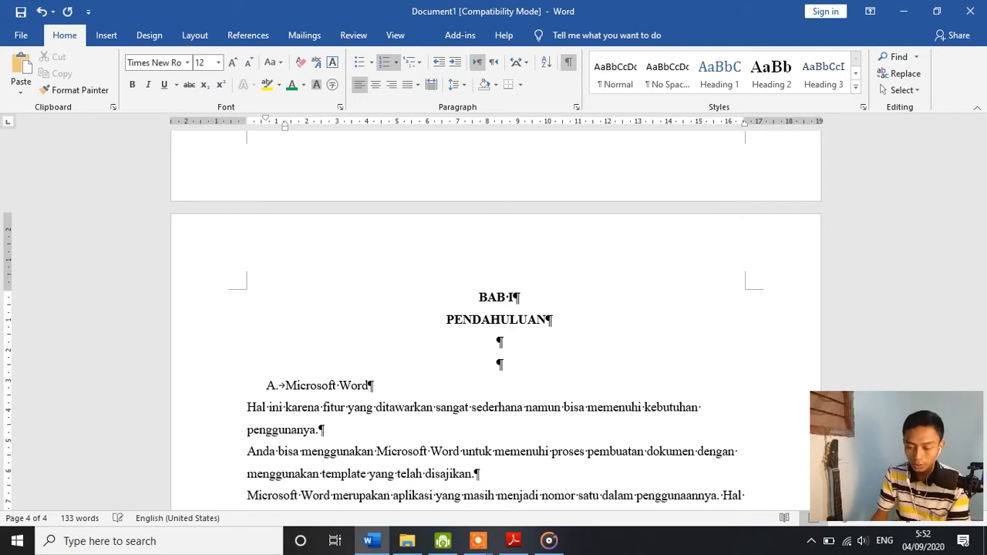
Step: Indent the four paragraphs under the Microsoft Word heading by one level to align with the heading text
{"action": "scroll", "coordinate": [309, 390], "scroll_direction": "down", "scroll_amount": 2}
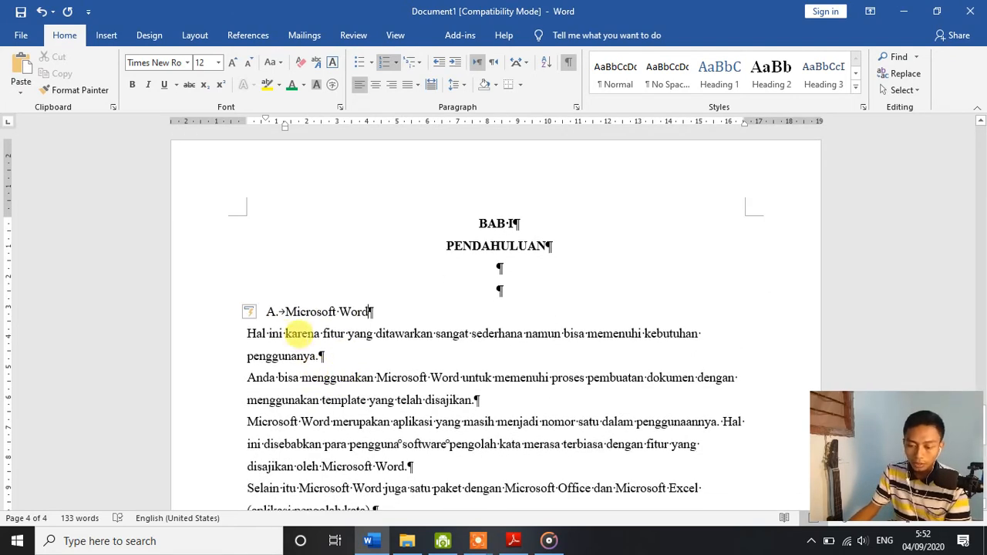
{"action": "left_click", "coordinate": [220, 334]}
{"action": "left_click", "coordinate": [266, 333]}
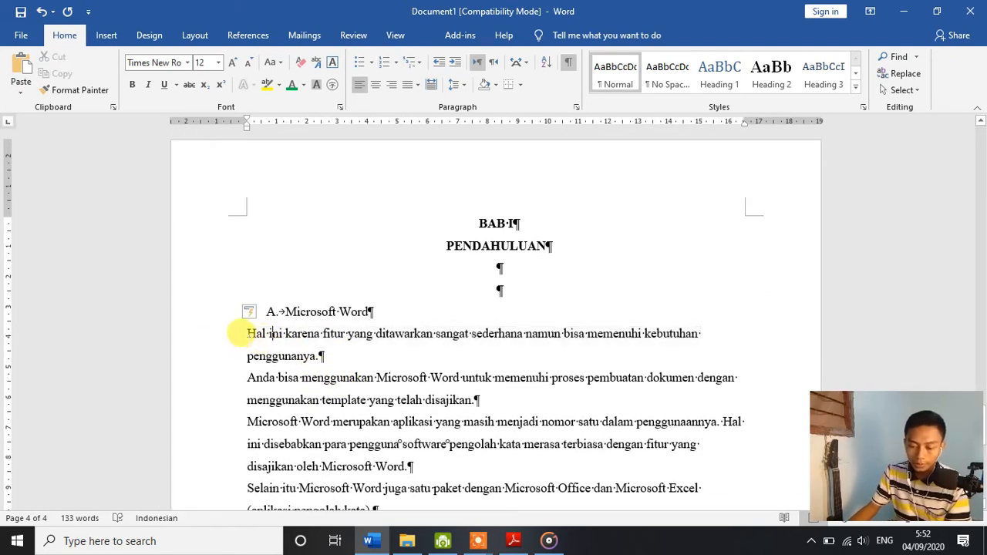
{"action": "scroll", "coordinate": [309, 366], "scroll_direction": "down", "scroll_amount": 3}
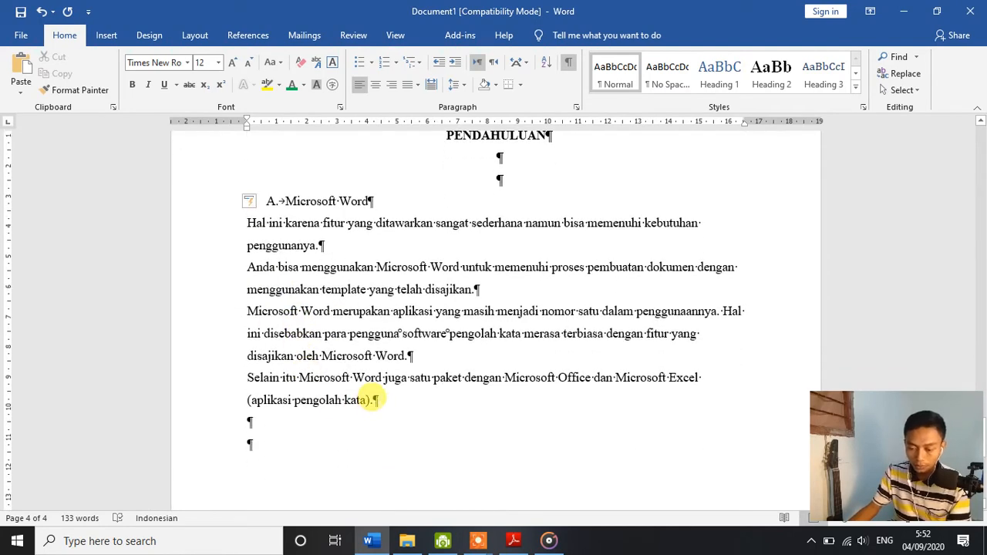
{"action": "left_click", "coordinate": [377, 398], "text": "shift"}
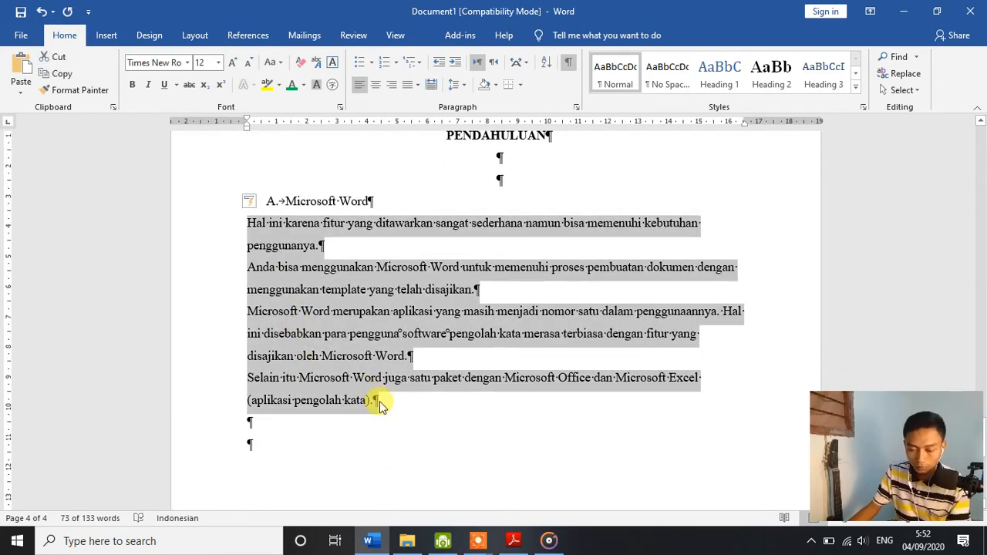
{"action": "left_click", "coordinate": [276, 225]}
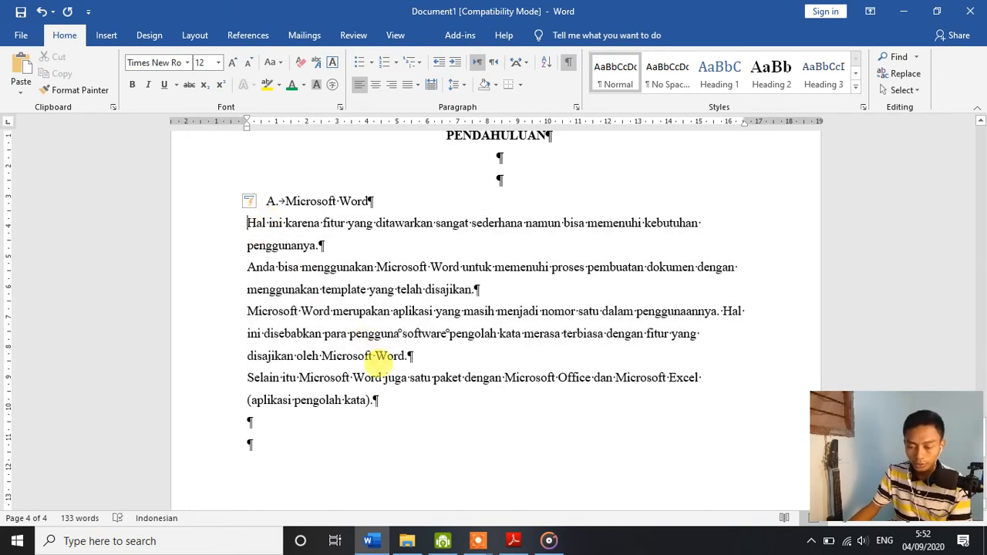
{"action": "left_click", "coordinate": [376, 399], "text": "shift"}
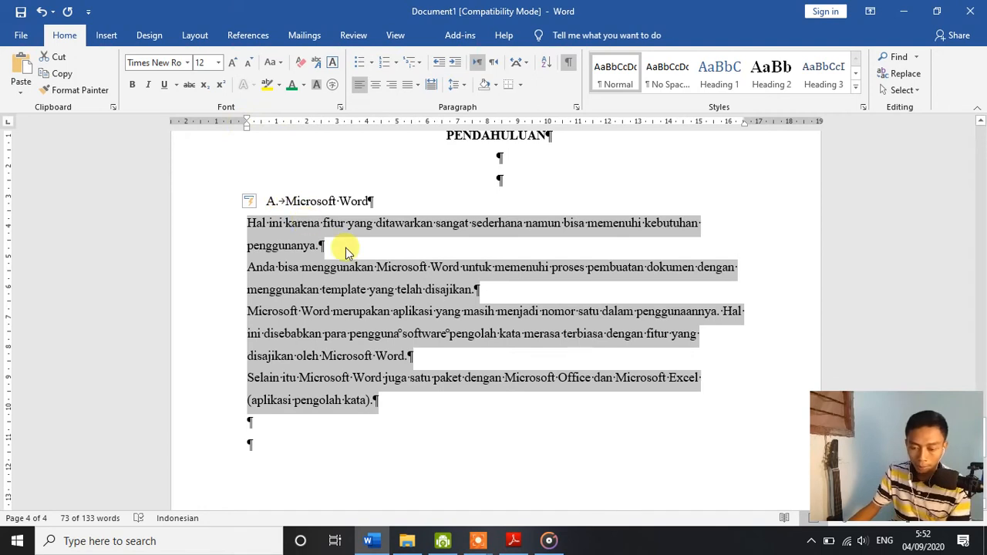
{"action": "key", "text": "ctrl+m"}
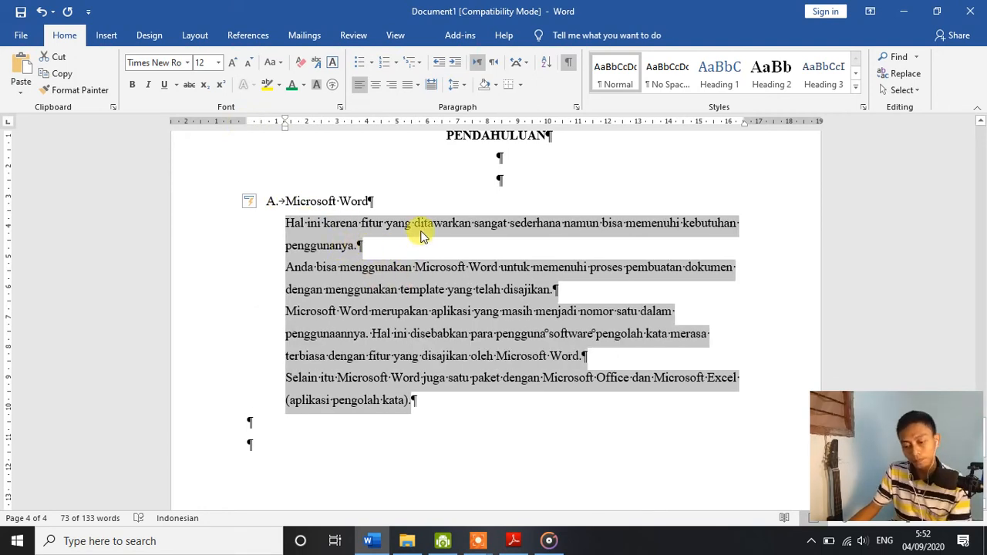
{"action": "left_click", "coordinate": [420, 233]}
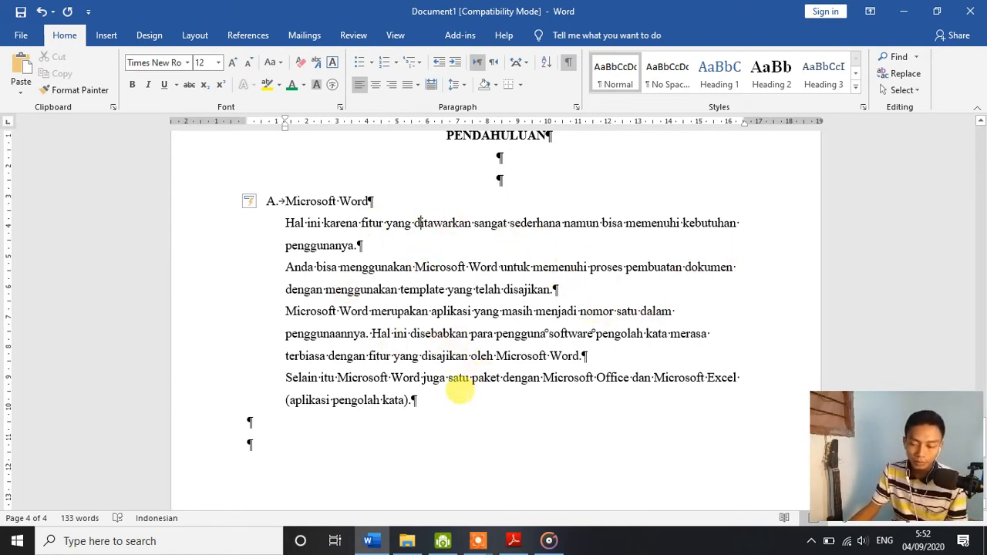
Step: Justify the four body paragraphs under the Microsoft Word heading
{"action": "left_click_drag", "start_coordinate": [417, 400], "coordinate": [266, 227]}
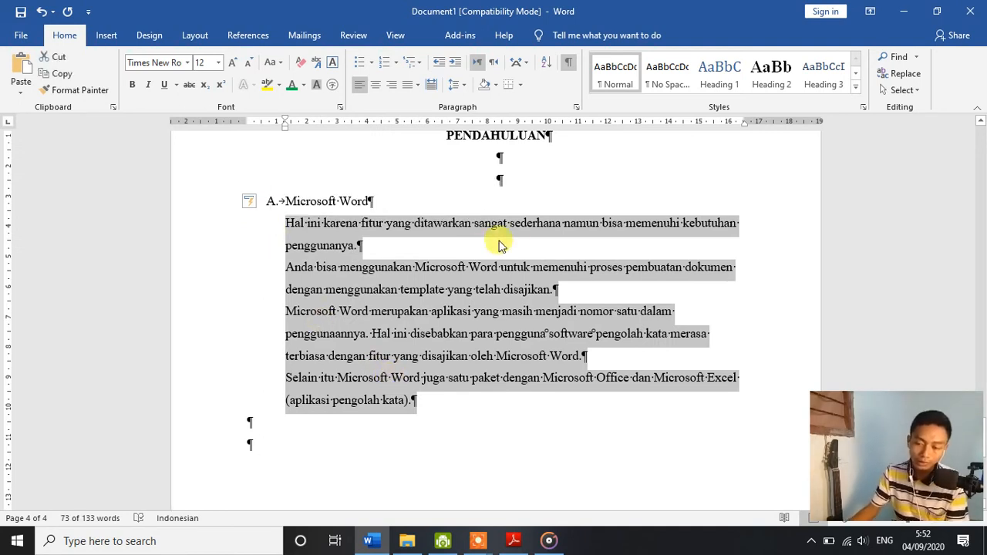
{"action": "left_click", "coordinate": [422, 89]}
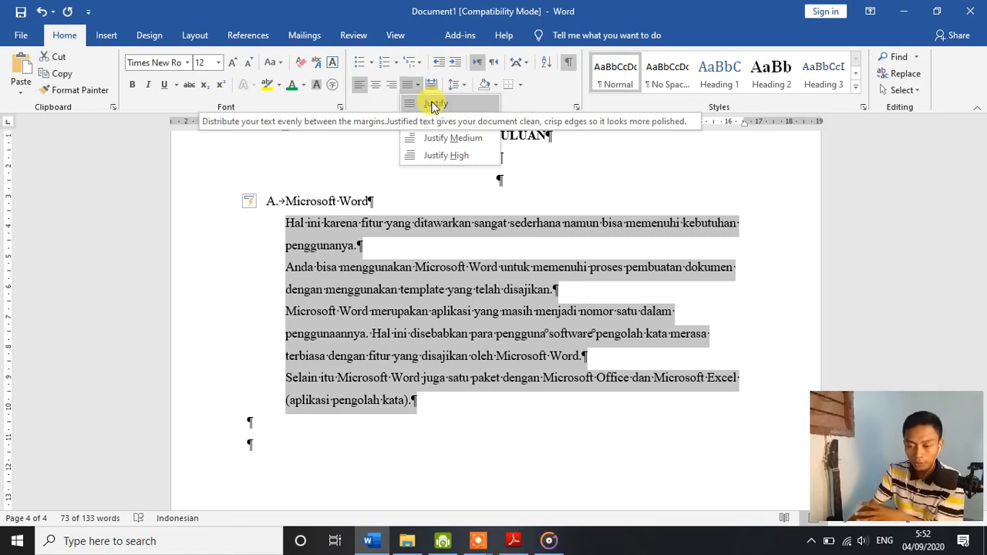
{"action": "left_click", "coordinate": [435, 105]}
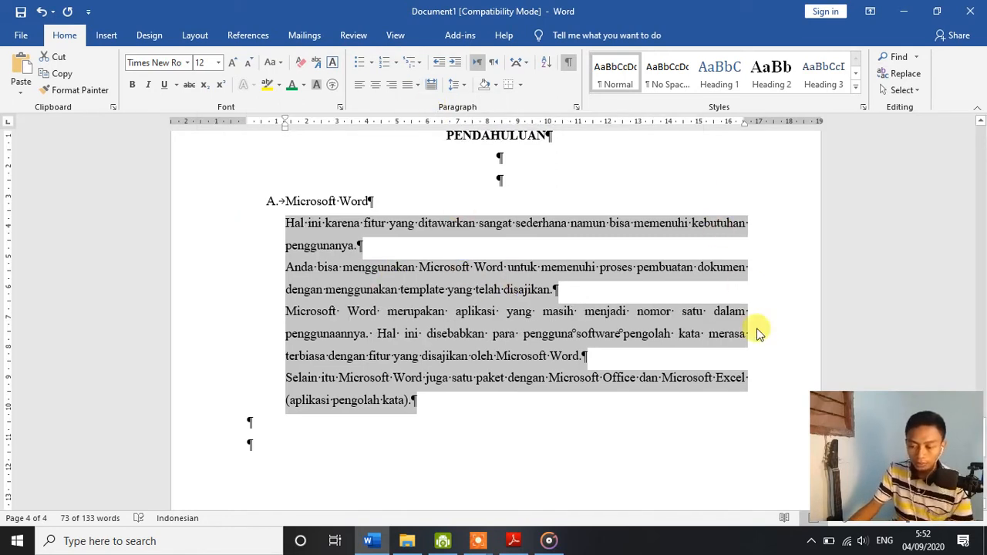
{"action": "left_click", "coordinate": [711, 357]}
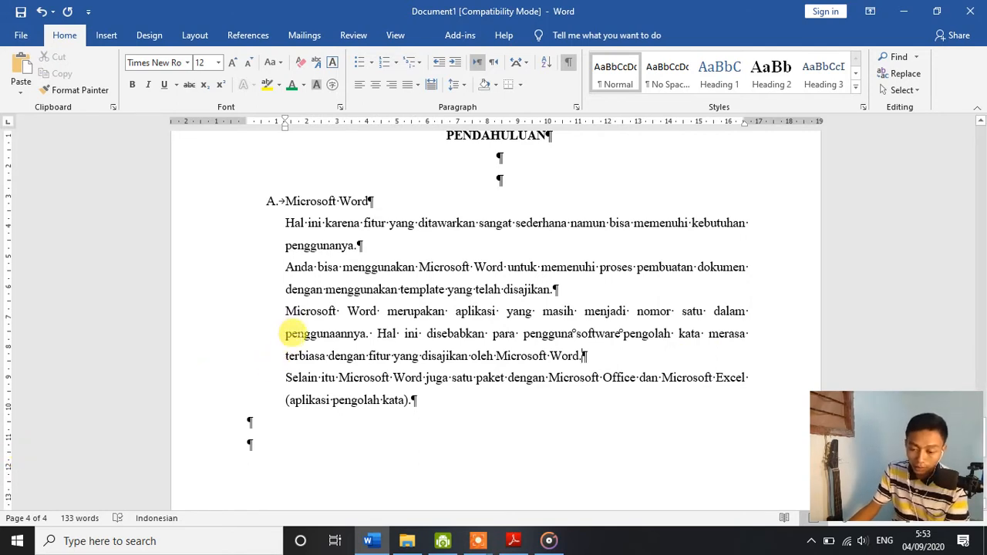
Step: Give each of the four body paragraphs under the Microsoft Word heading a first-line indent
{"action": "left_click", "coordinate": [284, 223]}
{"action": "key", "text": "Tab"}
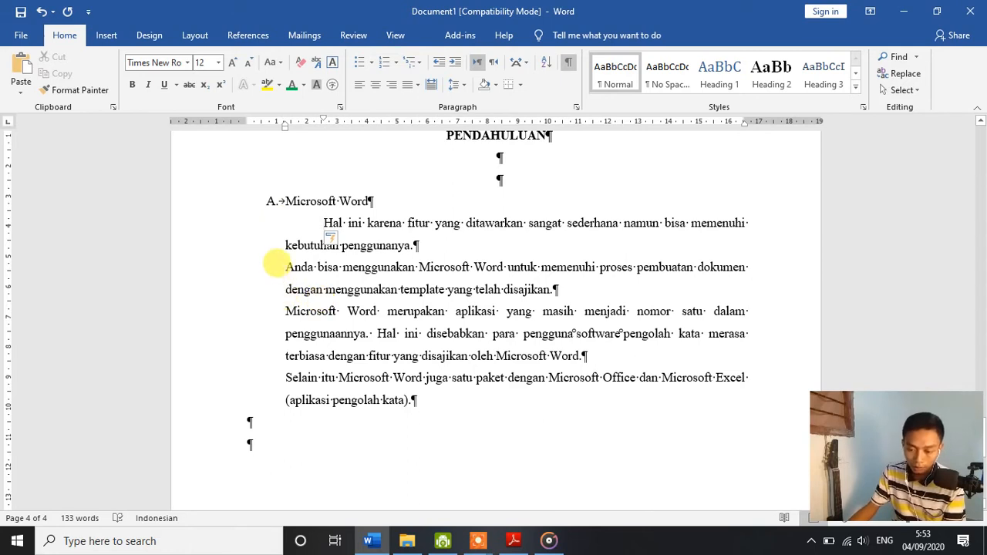
{"action": "left_click", "coordinate": [278, 264]}
{"action": "key", "text": "Tab"}
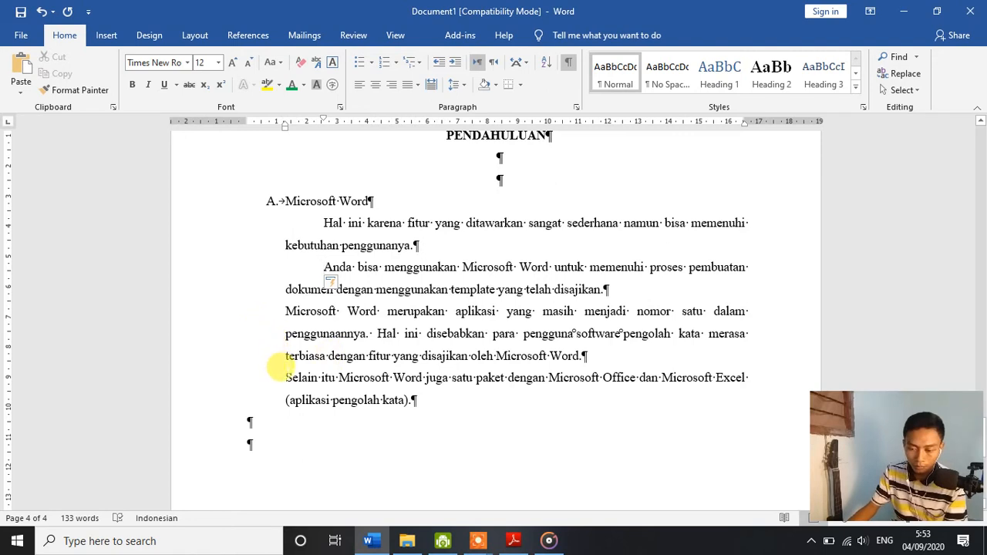
{"action": "key", "text": "Tab"}
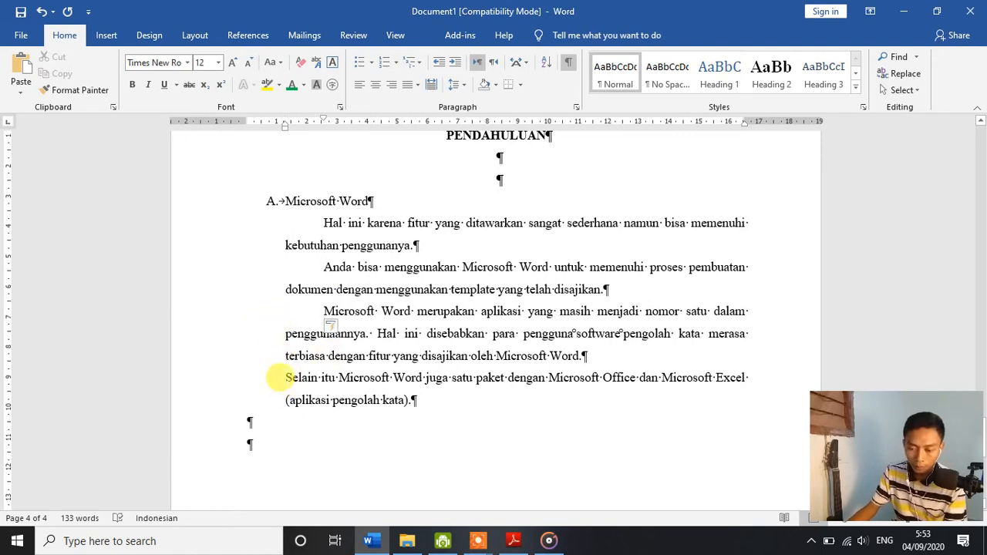
{"action": "key", "text": "Tab"}
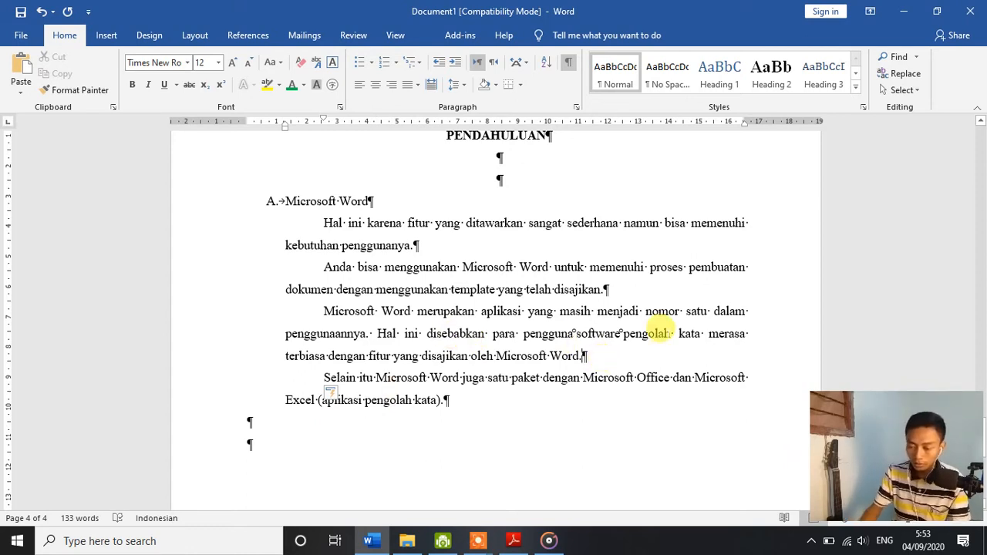
Step: Start a new page before the "Selain itu" paragraph and enter the centred heading BAB II on its own line
{"action": "key", "text": "ctrl+Return"}
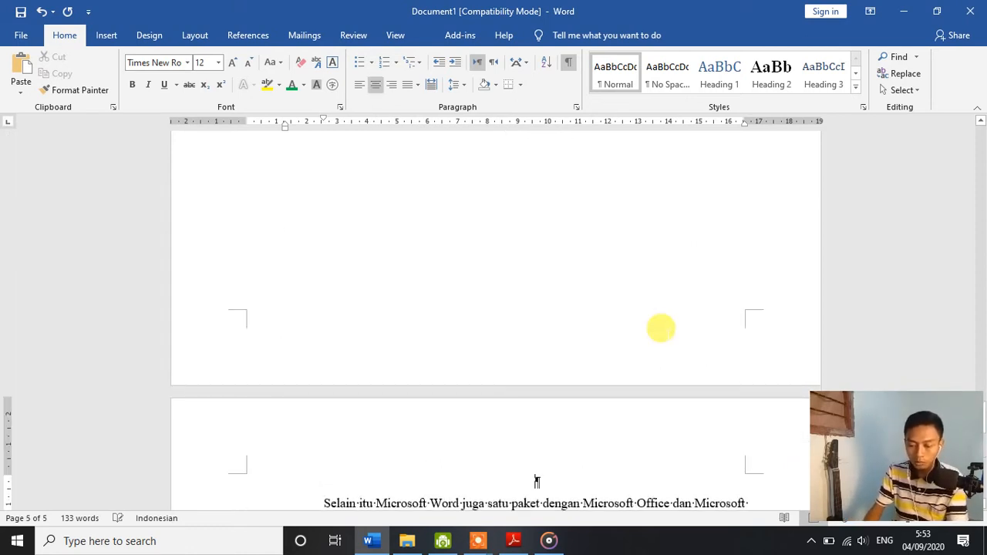
{"action": "type", "text": "bab"}
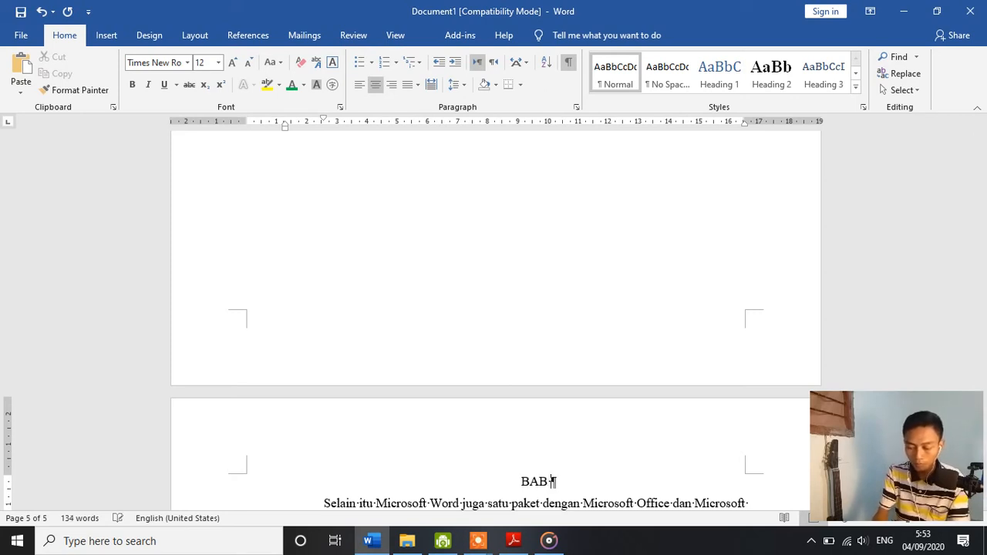
{"action": "type", "text": " i"}
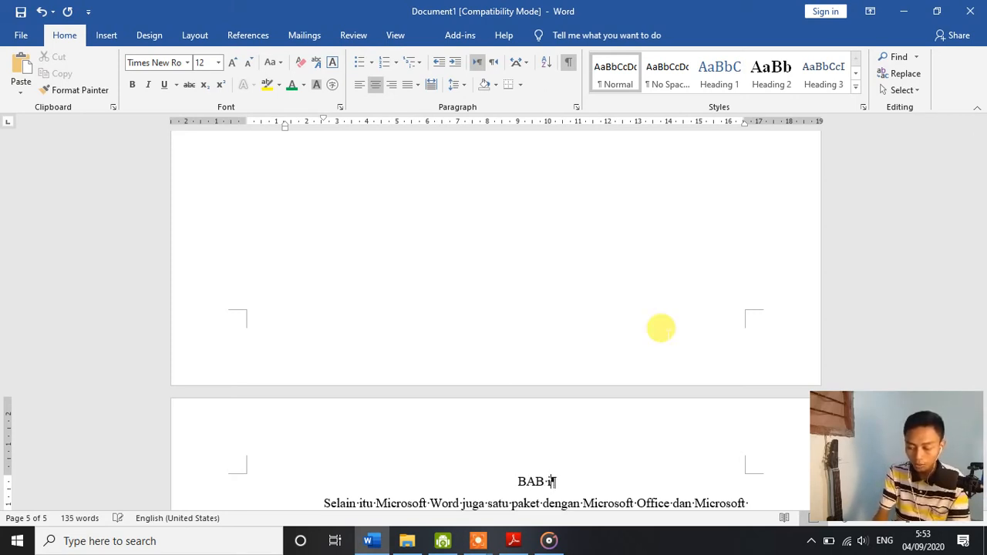
{"action": "type", "text": "i"}
{"action": "key", "text": "Return"}
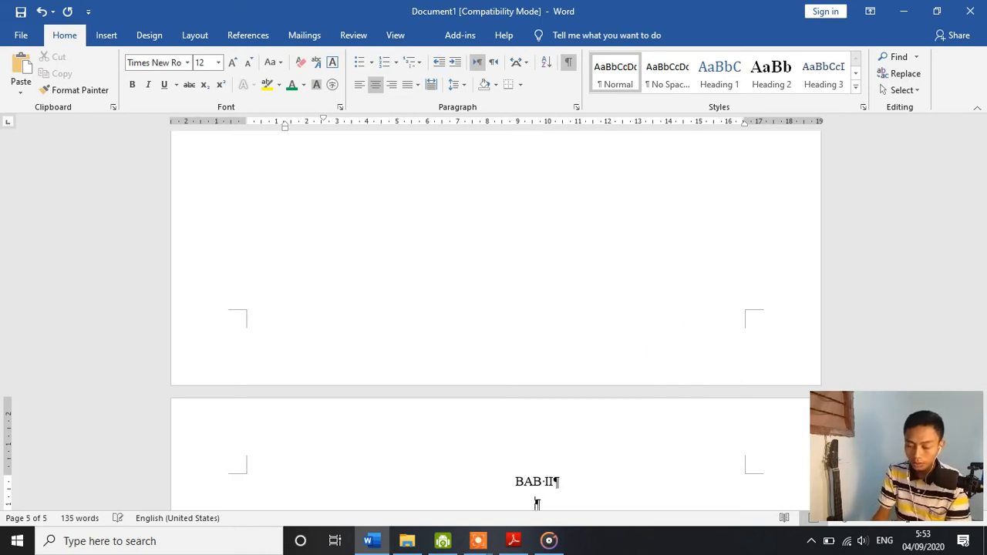
Step: Enter the chapter title PEMBAHASAN in capitals on the line under BAB II
{"action": "scroll", "coordinate": [657, 332], "scroll_direction": "down", "scroll_amount": 5}
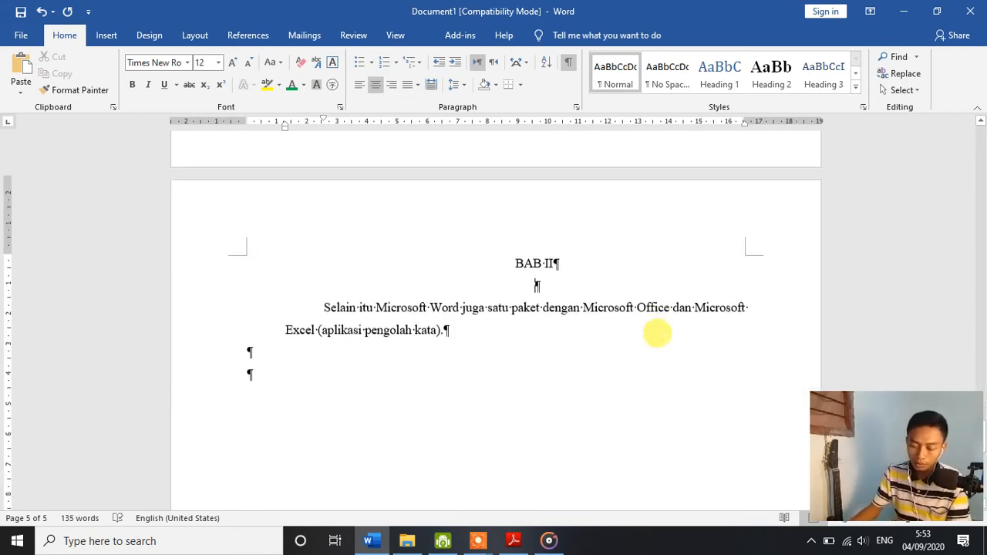
{"action": "type", "text": "pemba"}
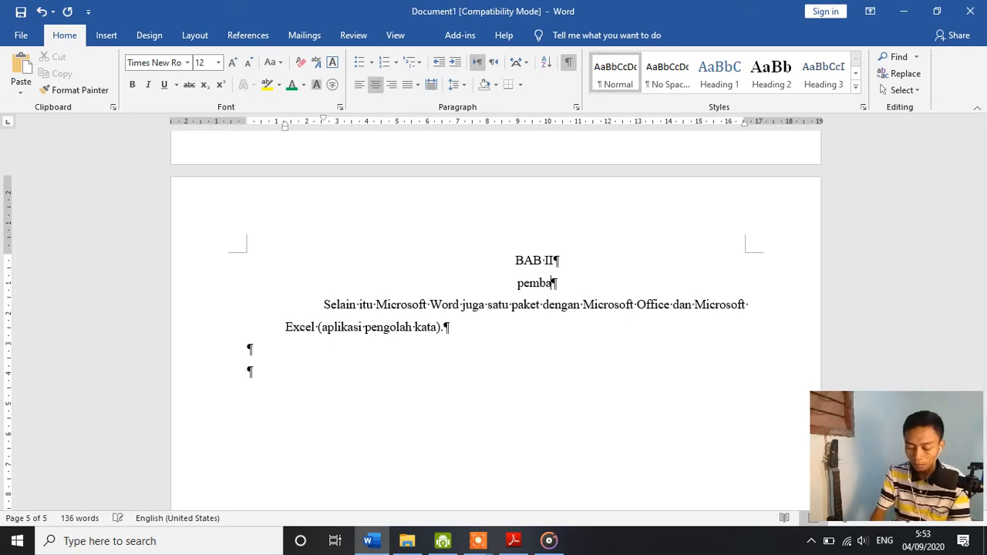
{"action": "type", "text": "hs"}
{"action": "key", "text": "shift+Home"}
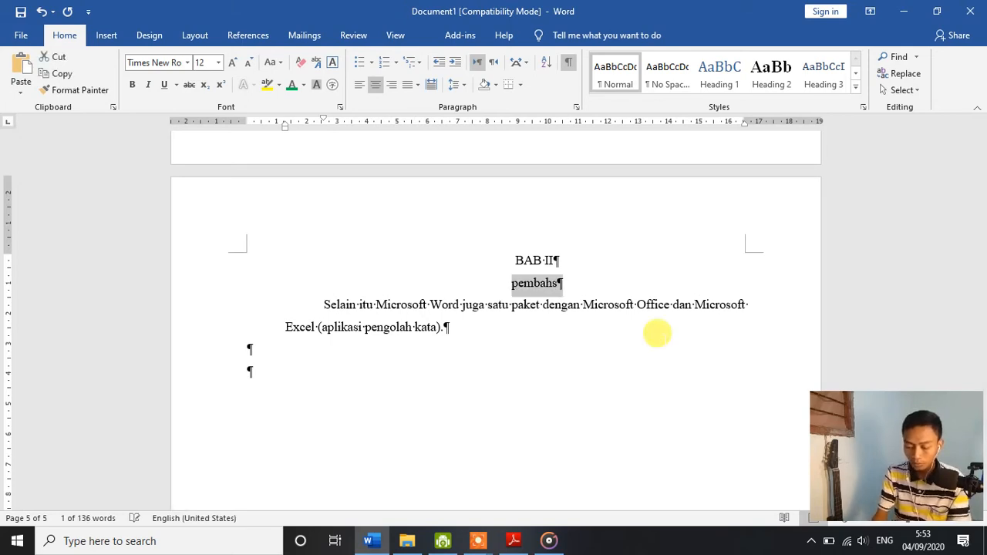
{"action": "type", "text": "PEMBAHASAN"}
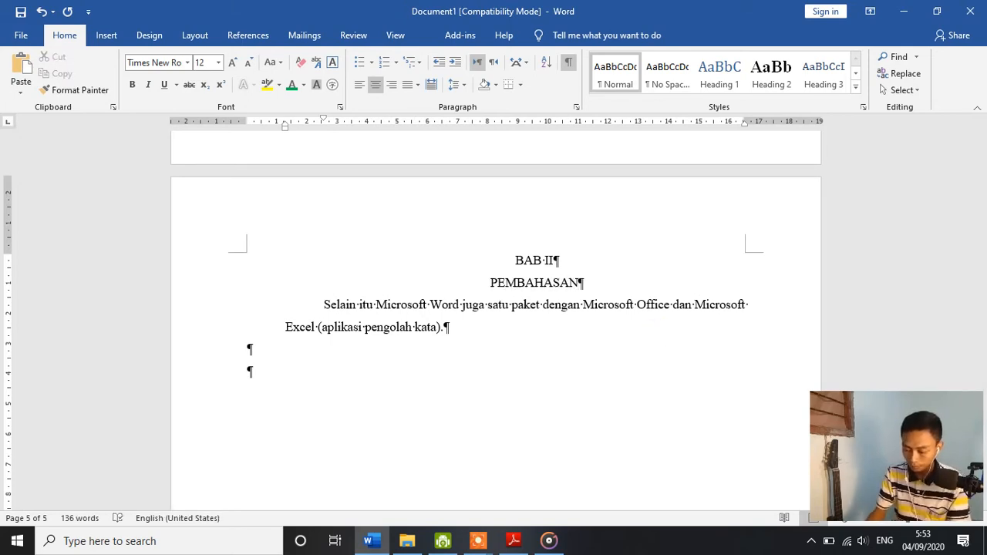
Step: Make the BAB II and PEMBAHASAN lines bold and add two blank lines below them
{"action": "key", "text": "shift+Home"}
{"action": "scroll", "coordinate": [657, 333], "scroll_direction": "up", "scroll_amount": 3}
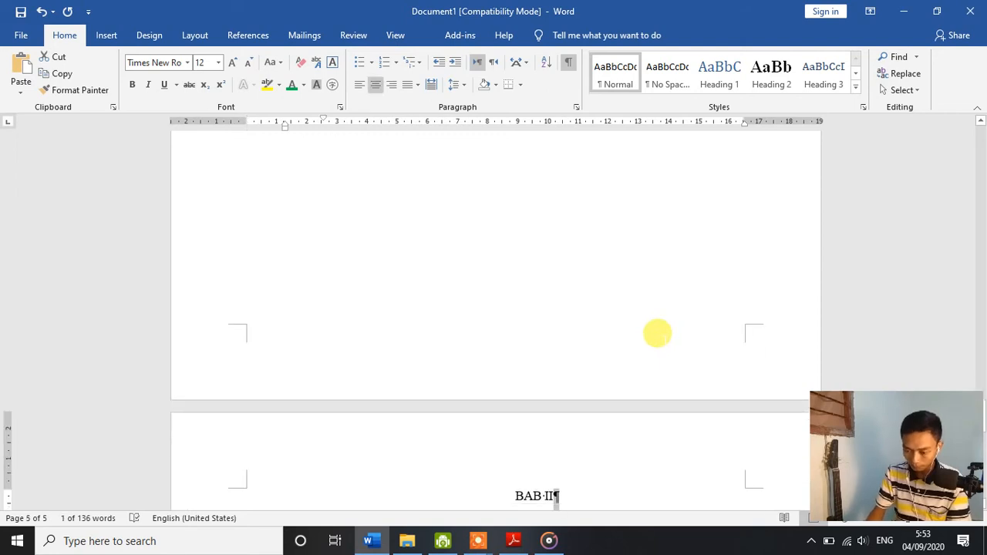
{"action": "key", "text": "Right"}
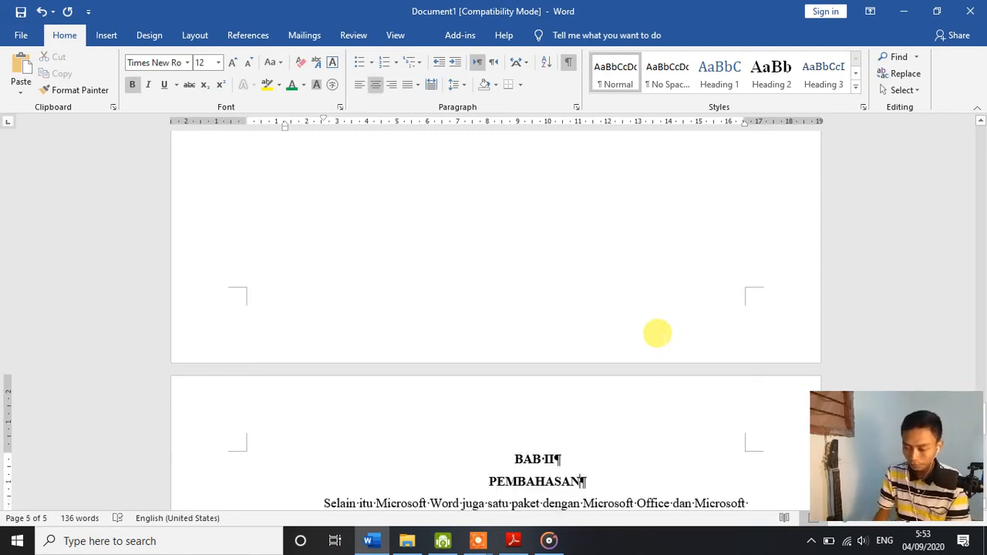
{"action": "key", "text": "Return"}
{"action": "key", "text": "Return"}
{"action": "scroll", "coordinate": [637, 331], "scroll_direction": "down", "scroll_amount": 3}
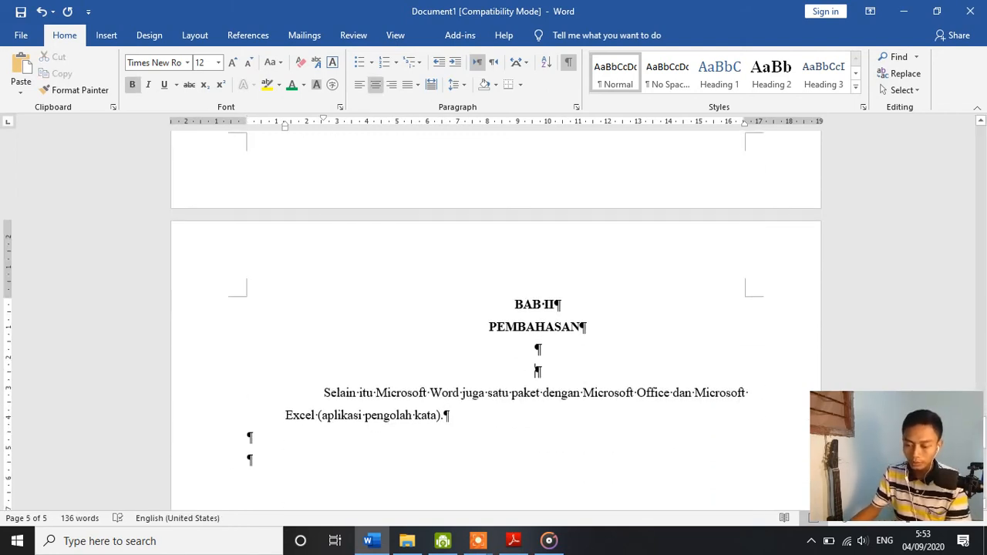
Step: Remove the page break between the DAFTAR ISI page and the BAB I heading
{"action": "scroll", "coordinate": [578, 326], "scroll_direction": "up", "scroll_amount": 4}
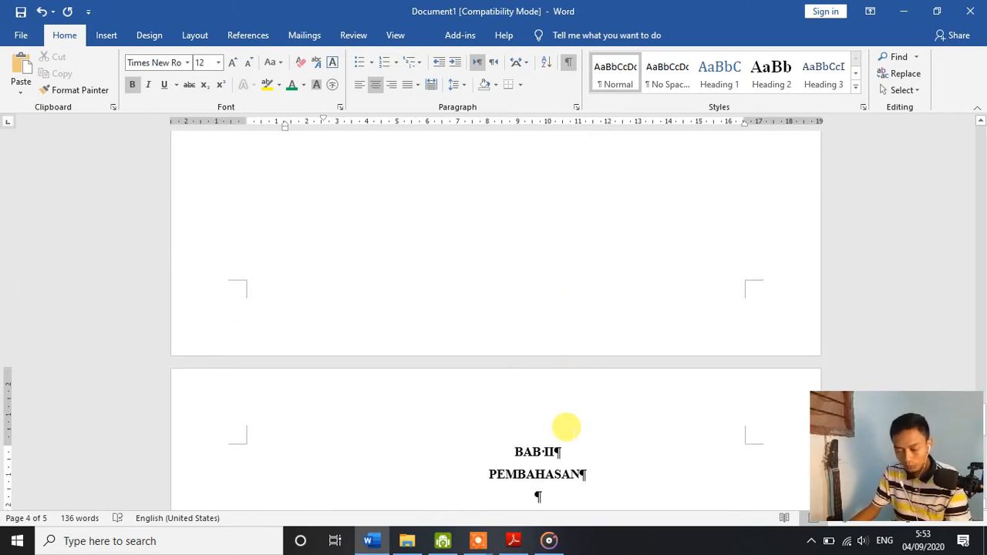
{"action": "scroll", "coordinate": [586, 409], "scroll_direction": "up", "scroll_amount": 10}
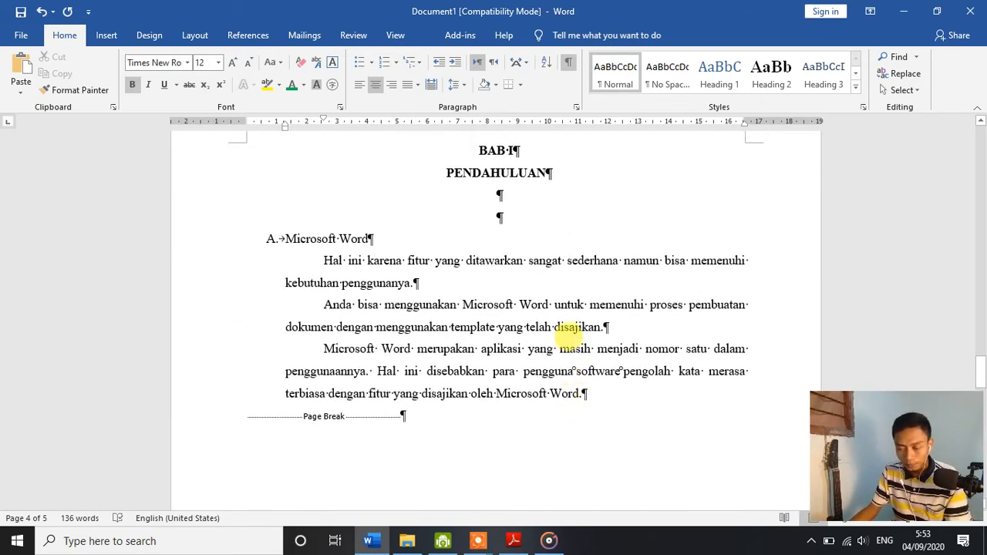
{"action": "left_click", "coordinate": [571, 340]}
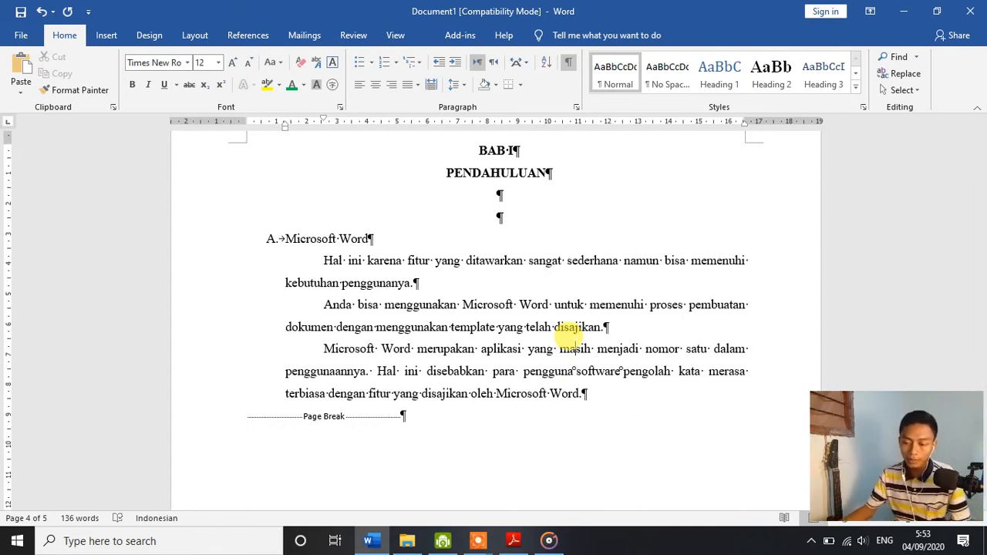
{"action": "scroll", "coordinate": [482, 275], "scroll_direction": "up", "scroll_amount": 5}
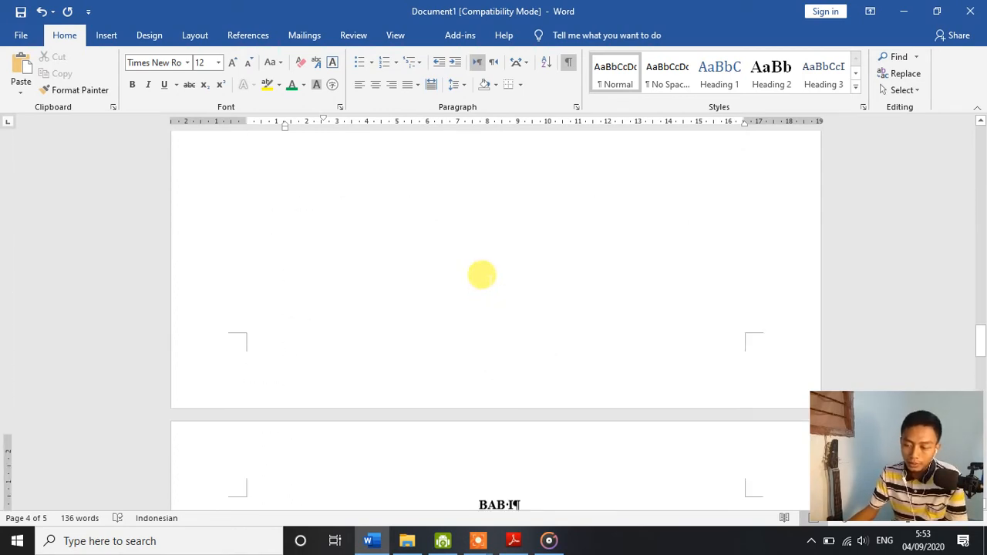
{"action": "scroll", "coordinate": [483, 293], "scroll_direction": "down", "scroll_amount": 2}
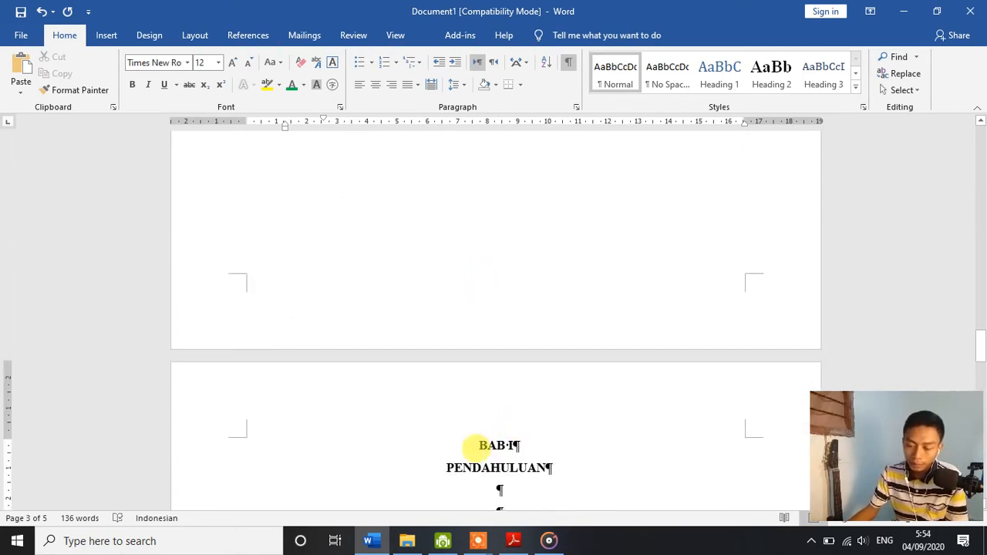
{"action": "scroll", "coordinate": [488, 438], "scroll_direction": "up", "scroll_amount": 10}
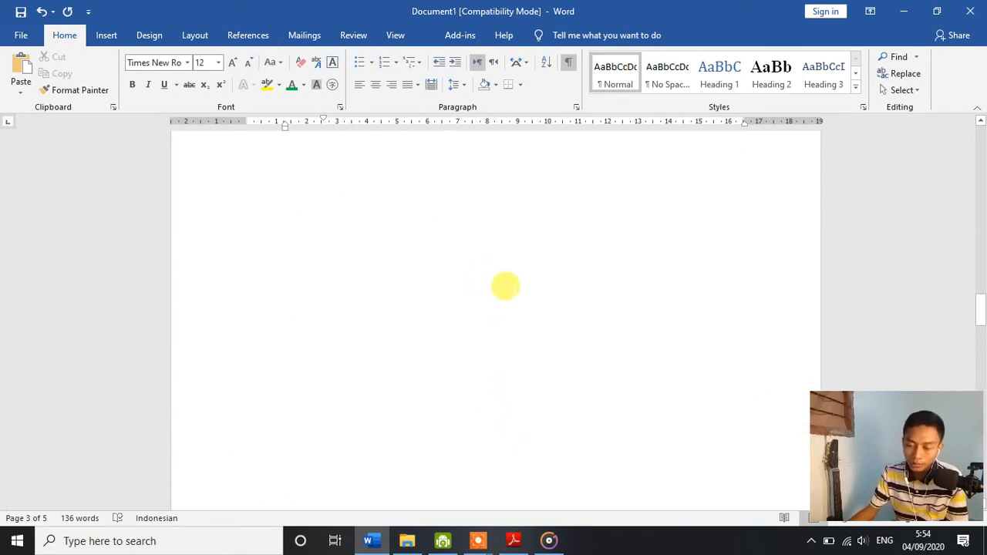
{"action": "scroll", "coordinate": [409, 386], "scroll_direction": "down", "scroll_amount": 4}
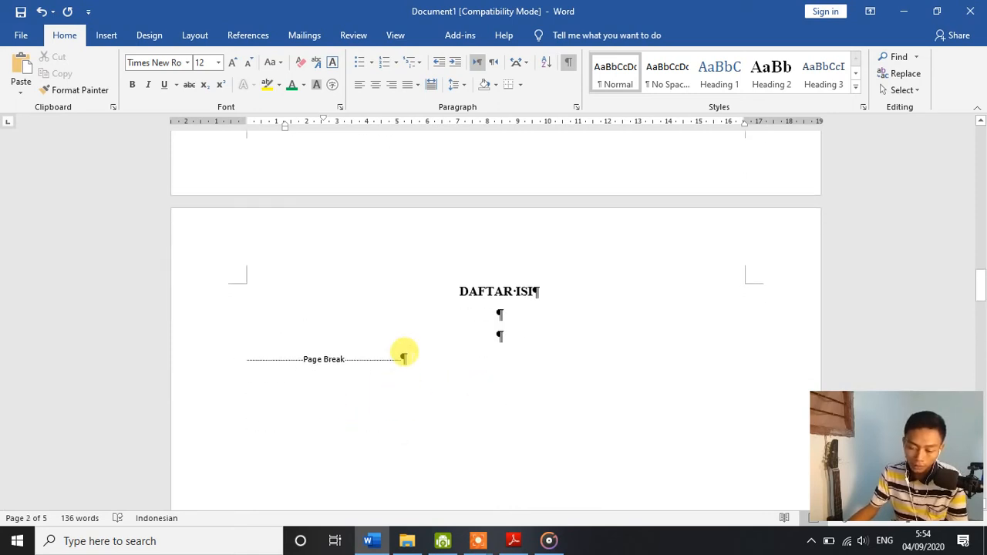
{"action": "scroll", "coordinate": [432, 278], "scroll_direction": "down", "scroll_amount": 2}
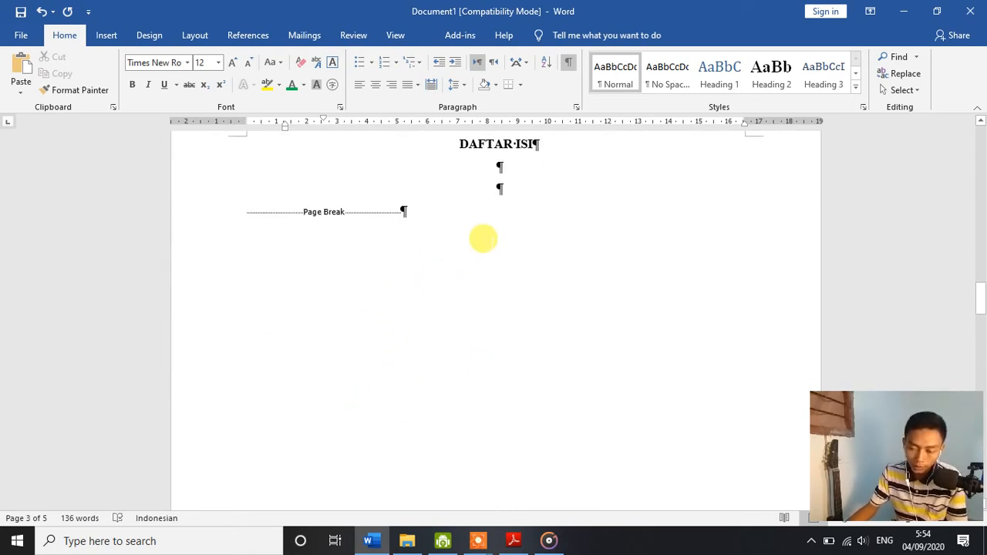
{"action": "left_click", "coordinate": [411, 213]}
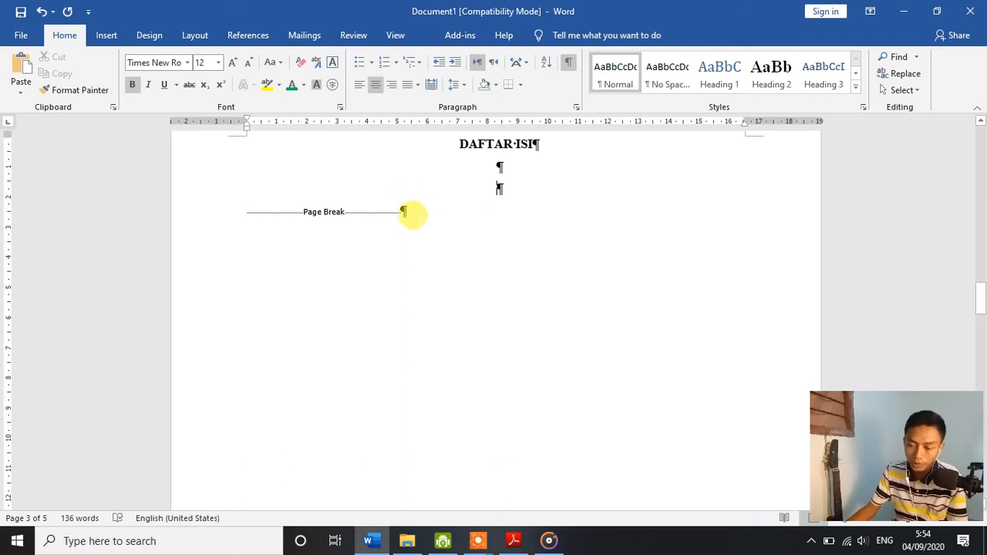
{"action": "key", "text": "BackSpace"}
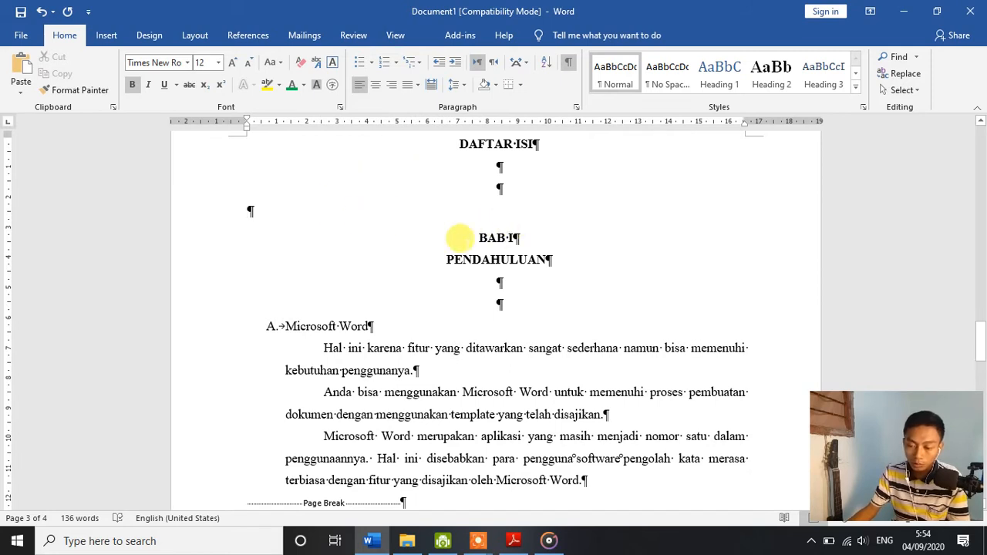
Step: Insert a Next Page section break directly before the BAB I heading
{"action": "left_click", "coordinate": [483, 238]}
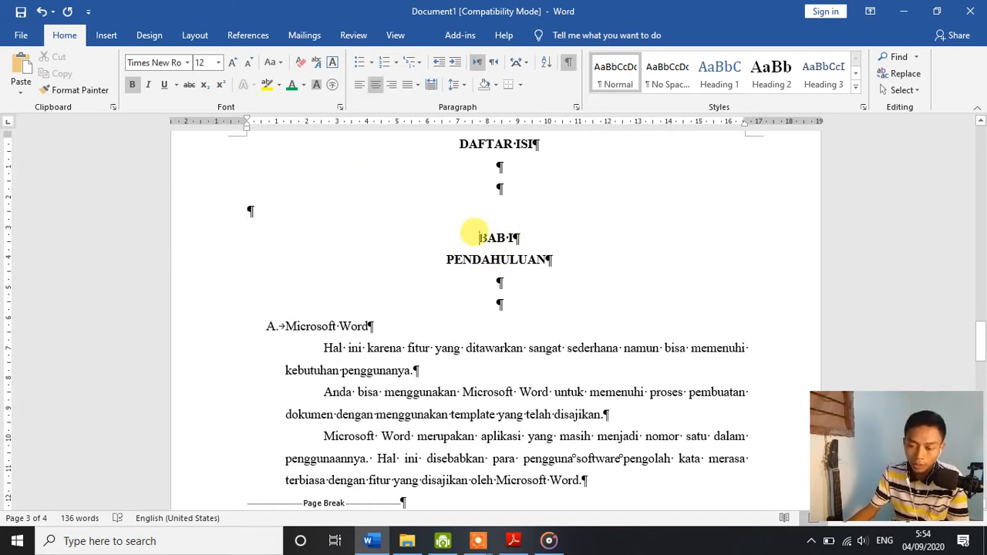
{"action": "left_click", "coordinate": [151, 38]}
{"action": "left_click", "coordinate": [196, 38]}
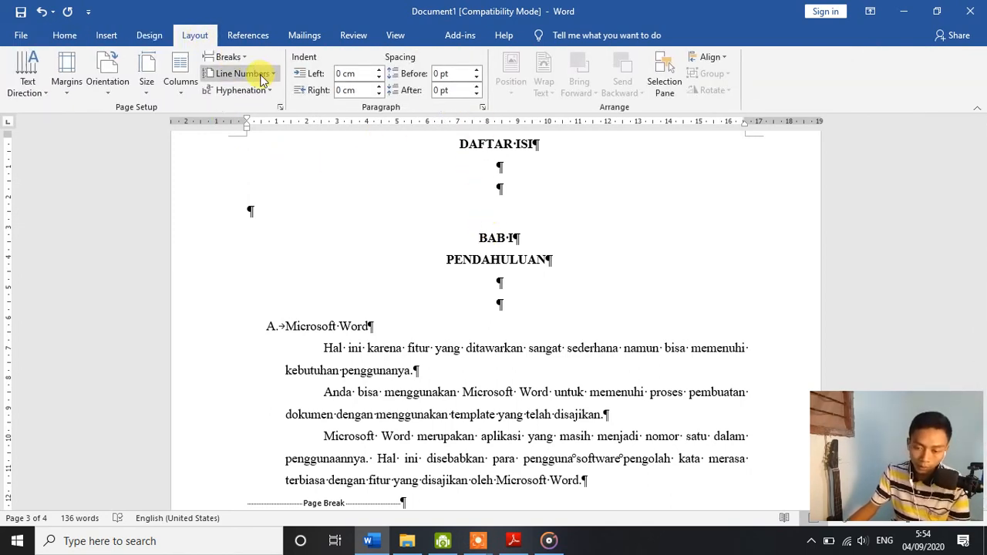
{"action": "left_click", "coordinate": [225, 58]}
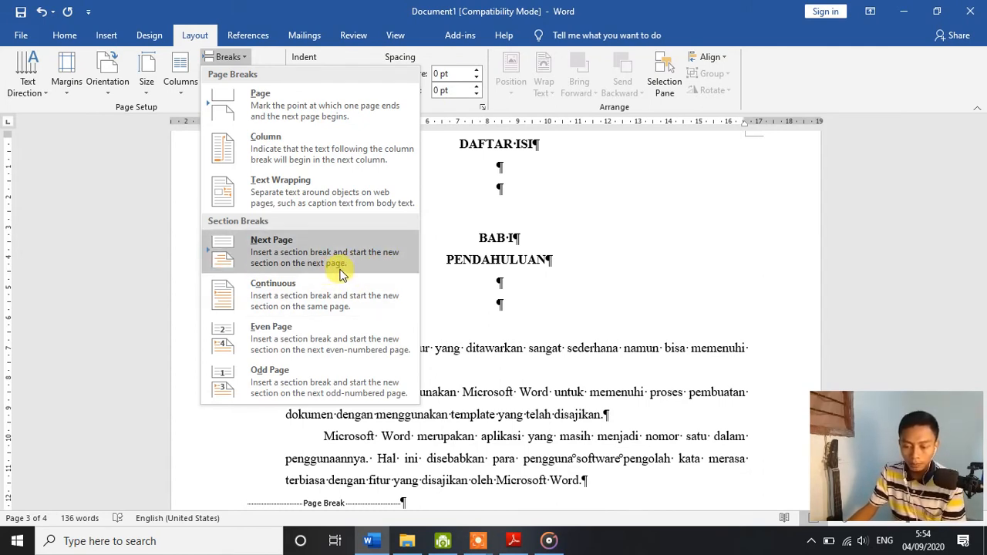
{"action": "left_click", "coordinate": [370, 259]}
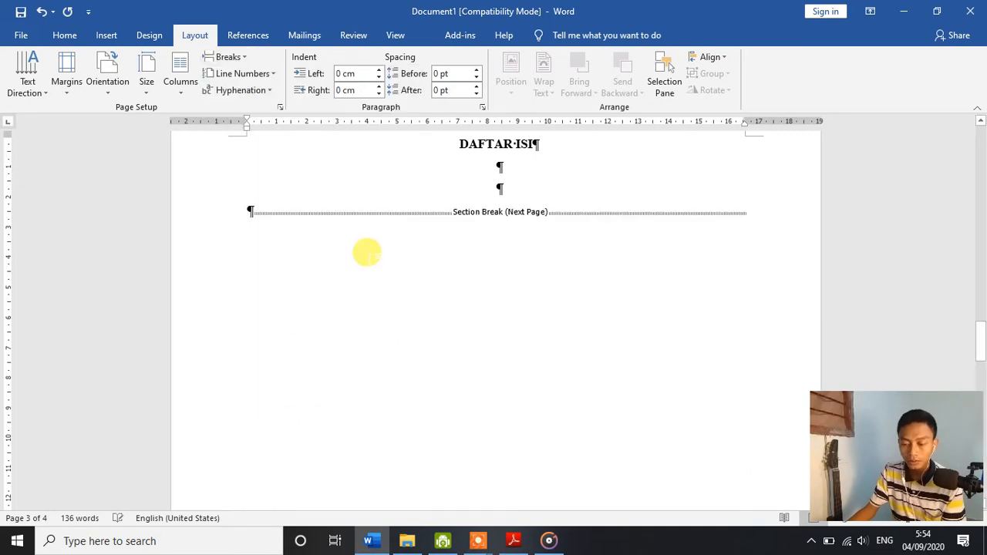
Step: Open the header of the BAB I page for editing
{"action": "scroll", "coordinate": [447, 258], "scroll_direction": "up", "scroll_amount": 3}
{"action": "scroll", "coordinate": [452, 258], "scroll_direction": "up", "scroll_amount": 5}
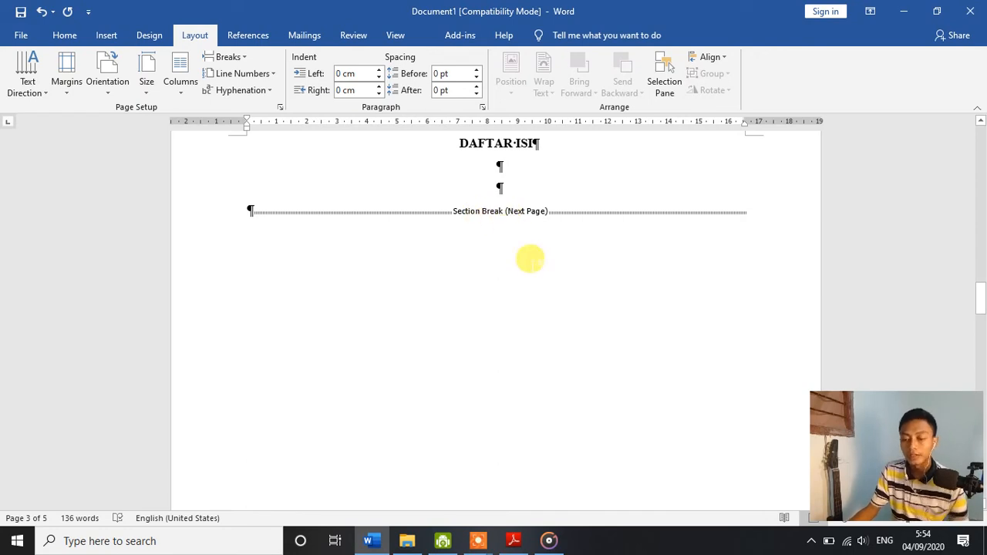
{"action": "scroll", "coordinate": [528, 259], "scroll_direction": "down", "scroll_amount": 3}
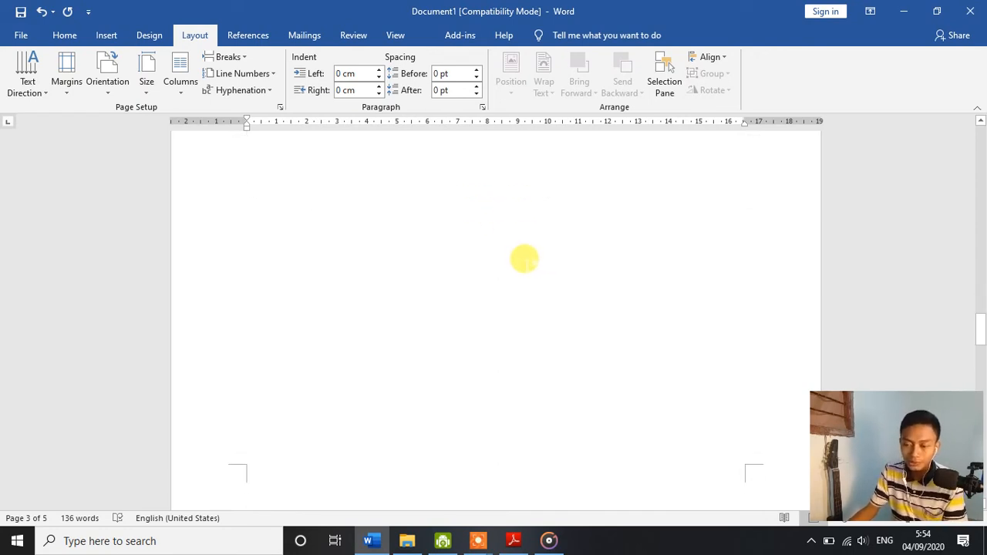
{"action": "scroll", "coordinate": [526, 260], "scroll_direction": "down", "scroll_amount": 1}
{"action": "left_click", "coordinate": [660, 83]}
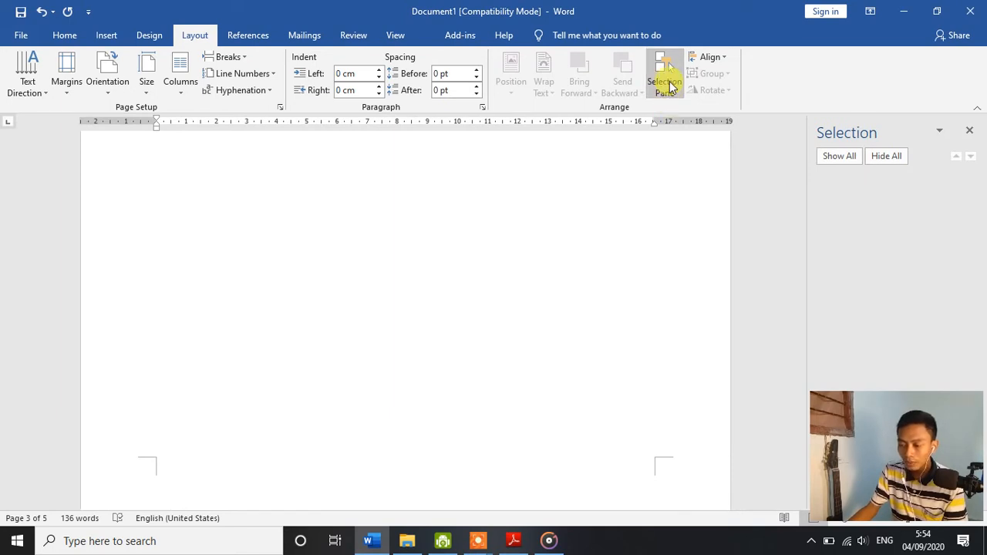
{"action": "left_click", "coordinate": [665, 84]}
{"action": "scroll", "coordinate": [567, 262], "scroll_direction": "down", "scroll_amount": 3}
{"action": "scroll", "coordinate": [563, 260], "scroll_direction": "down", "scroll_amount": 3}
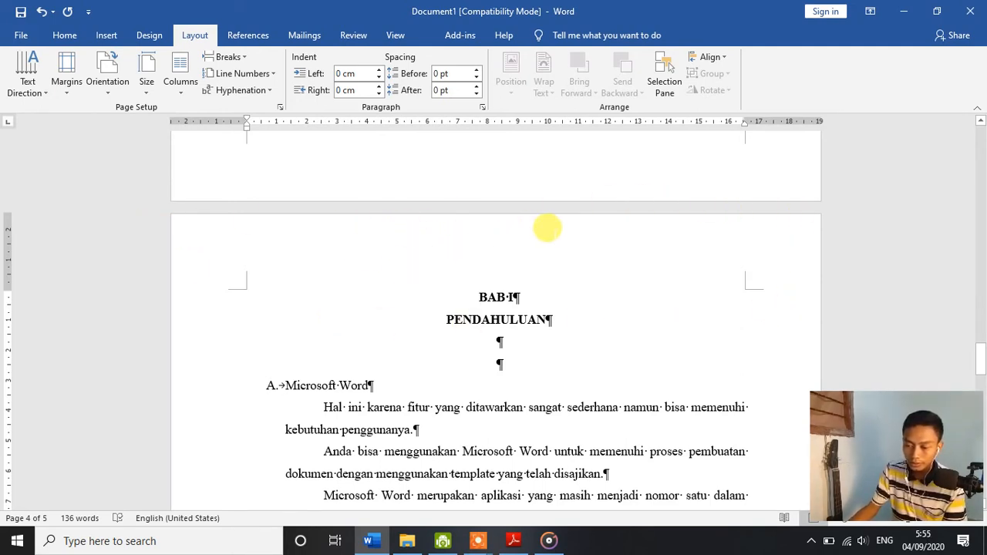
{"action": "double_click", "coordinate": [548, 227]}
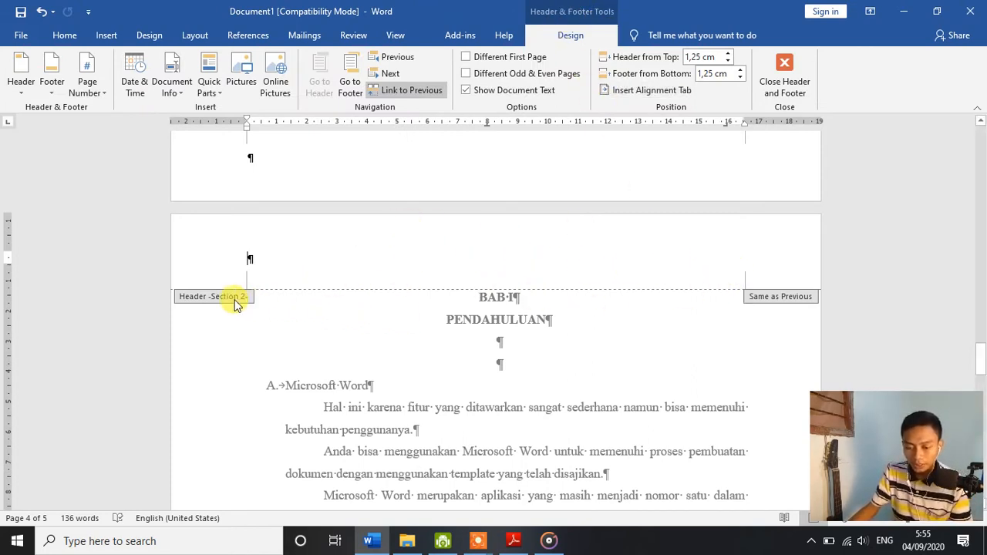
Step: Examine the header and footer section labels on the DAFTAR ISI, BAB I and BAB II pages
{"action": "scroll", "coordinate": [269, 283], "scroll_direction": "up", "scroll_amount": 6}
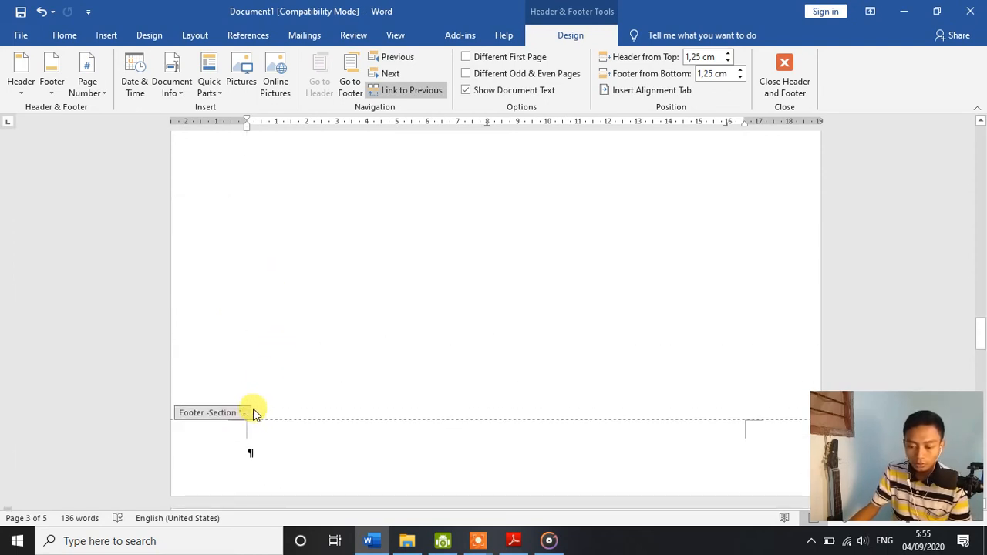
{"action": "scroll", "coordinate": [255, 413], "scroll_direction": "down", "scroll_amount": 10}
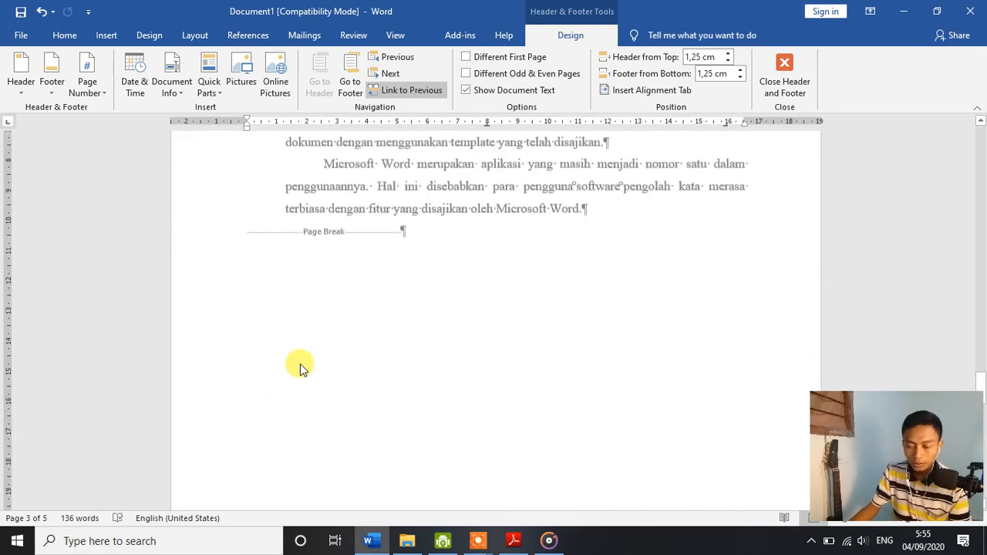
{"action": "scroll", "coordinate": [301, 366], "scroll_direction": "down", "scroll_amount": 10}
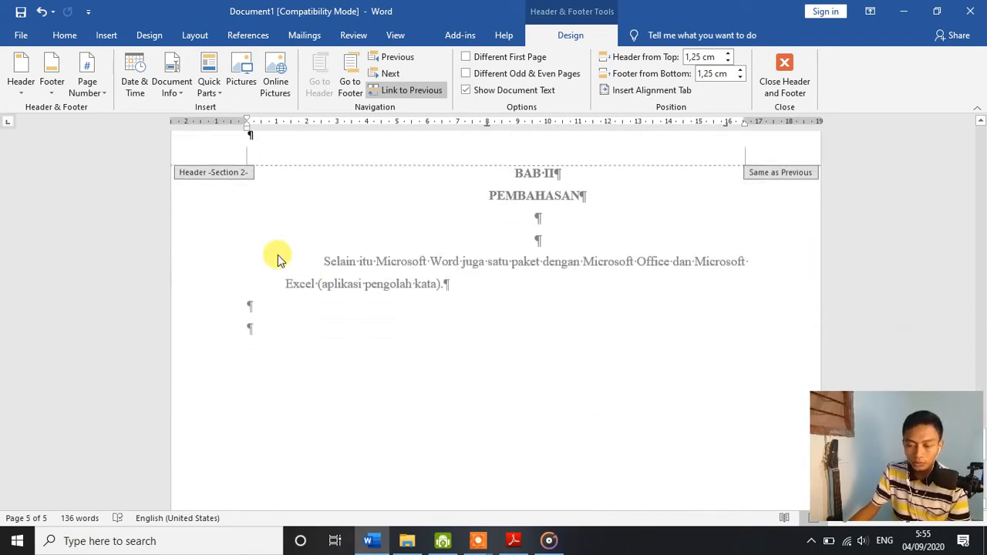
{"action": "scroll", "coordinate": [278, 257], "scroll_direction": "up", "scroll_amount": 8}
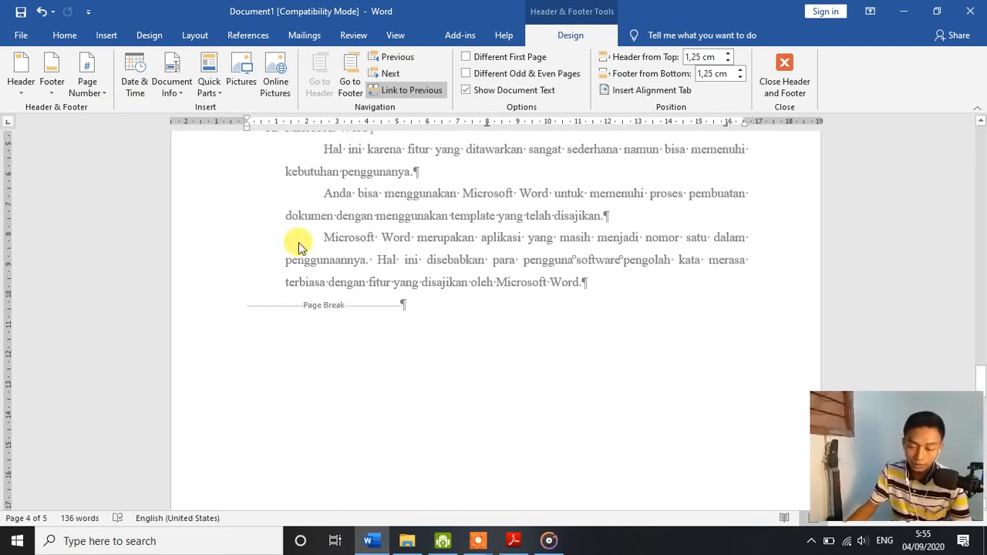
{"action": "scroll", "coordinate": [386, 332], "scroll_direction": "down", "scroll_amount": 5}
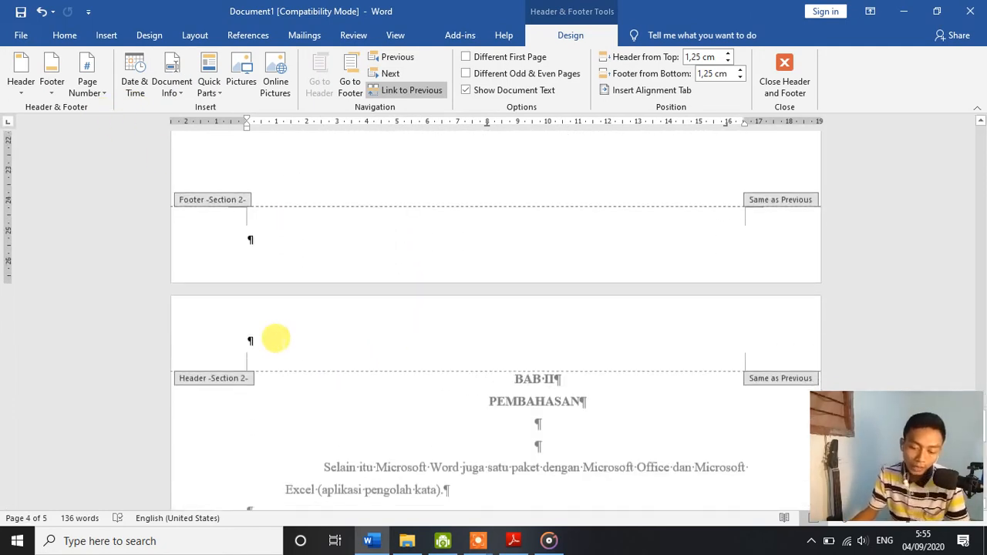
Step: Try to unlink the Section 2 header on the BAB I page from the previous section
{"action": "scroll", "coordinate": [311, 317], "scroll_direction": "up", "scroll_amount": 4}
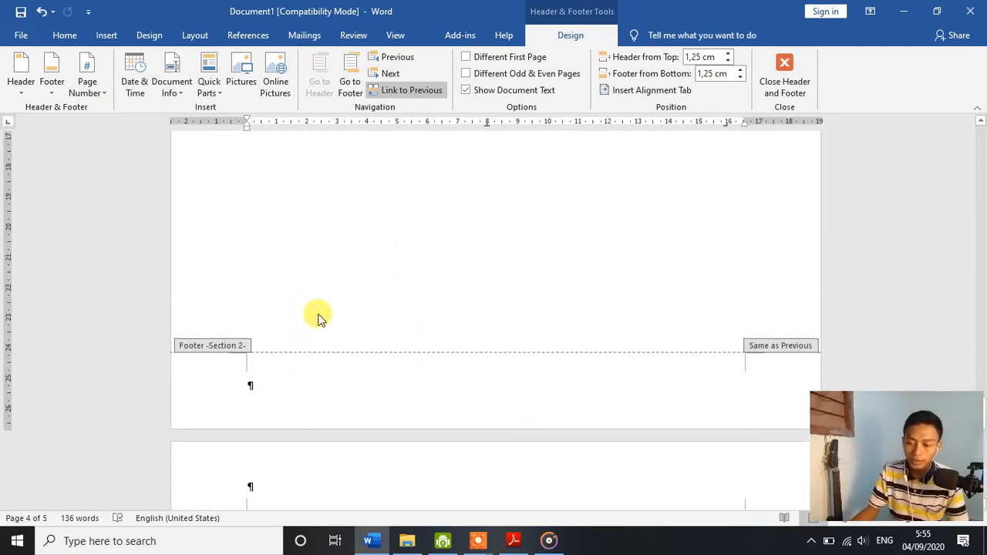
{"action": "scroll", "coordinate": [367, 310], "scroll_direction": "down", "scroll_amount": 1}
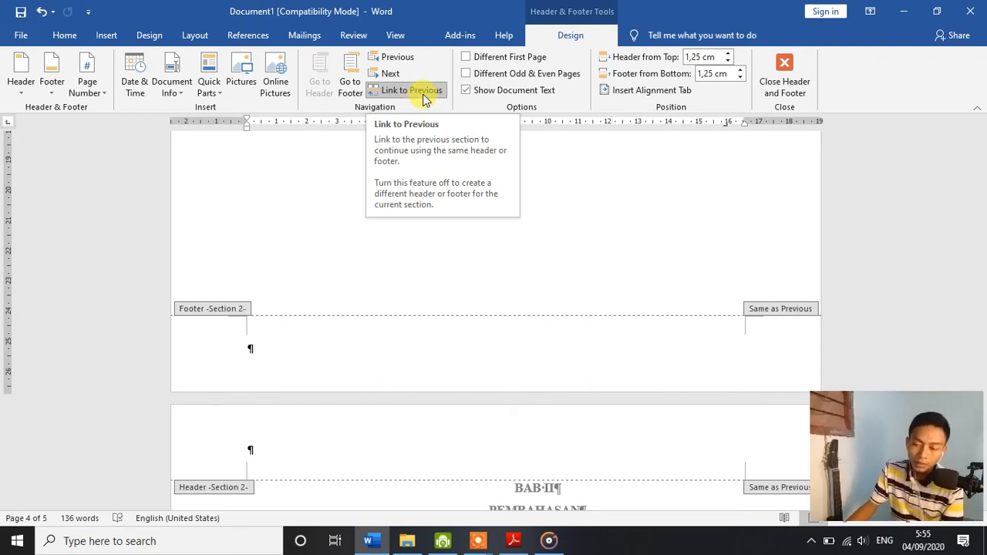
{"action": "left_click", "coordinate": [423, 96]}
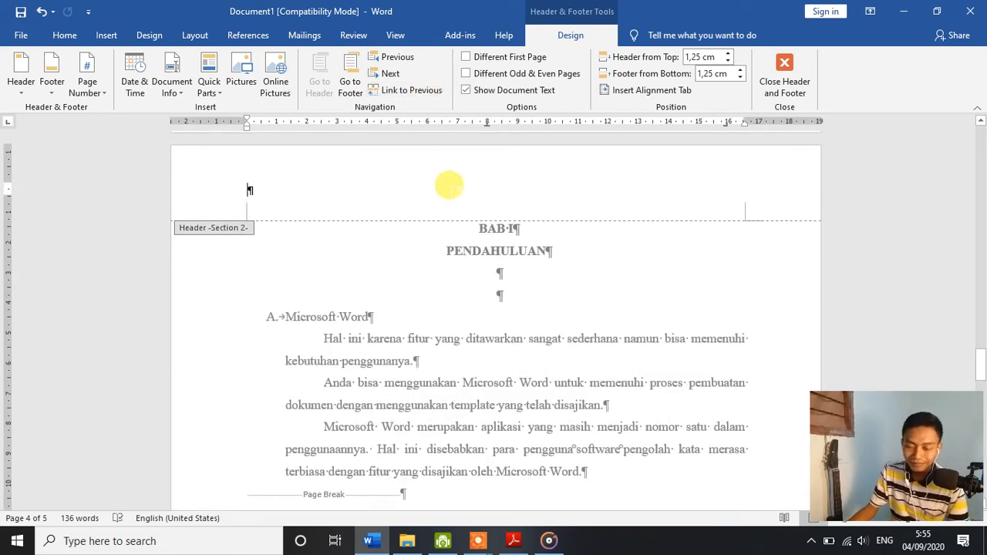
{"action": "scroll", "coordinate": [391, 241], "scroll_direction": "up", "scroll_amount": 3}
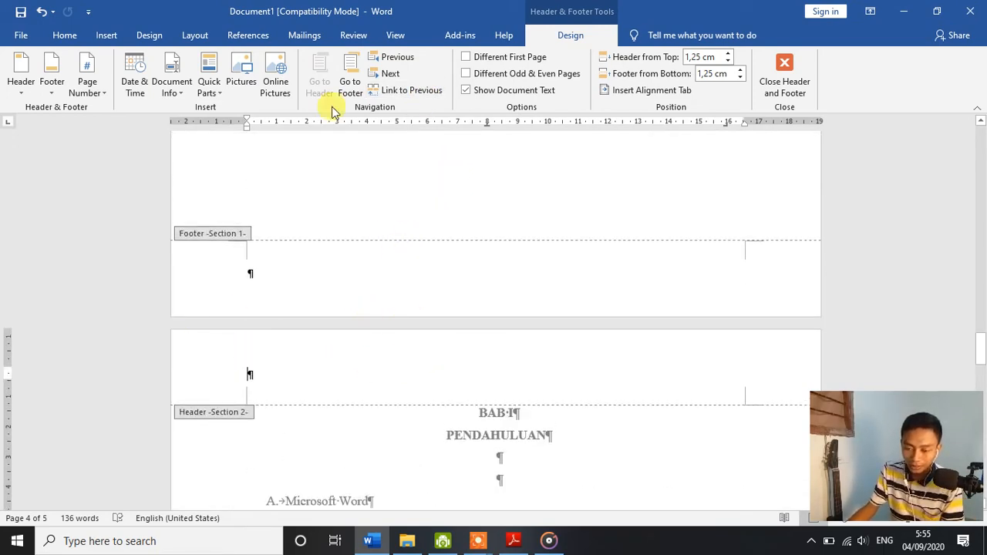
{"action": "double_click", "coordinate": [390, 148]}
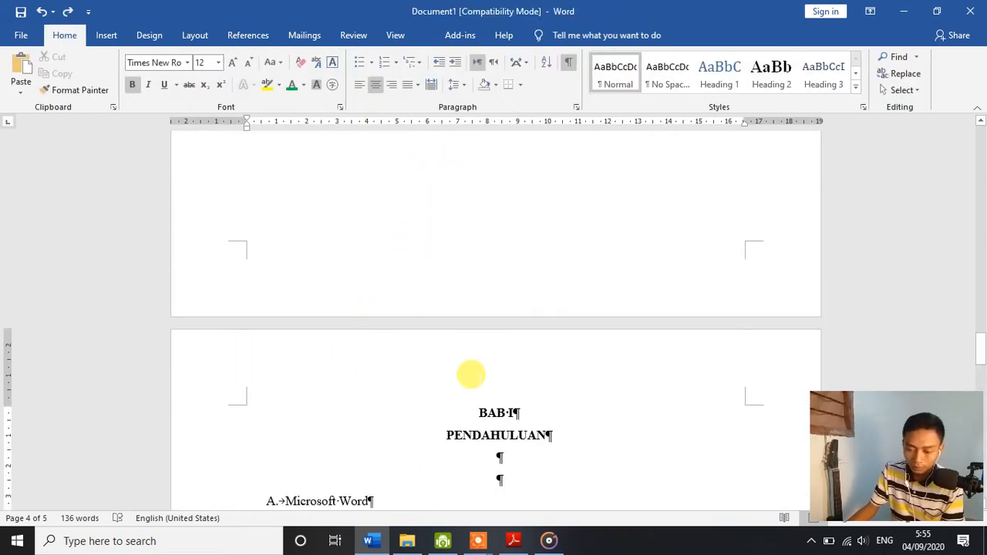
Step: Unlink the Section 2 header on the BAB I page from the previous section and leave header editing
{"action": "double_click", "coordinate": [471, 375]}
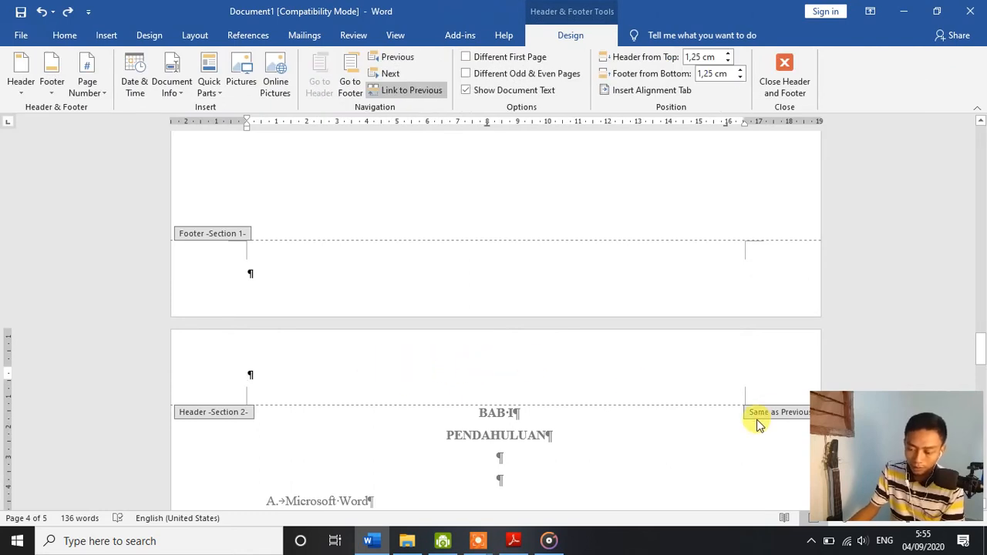
{"action": "left_click", "coordinate": [404, 92]}
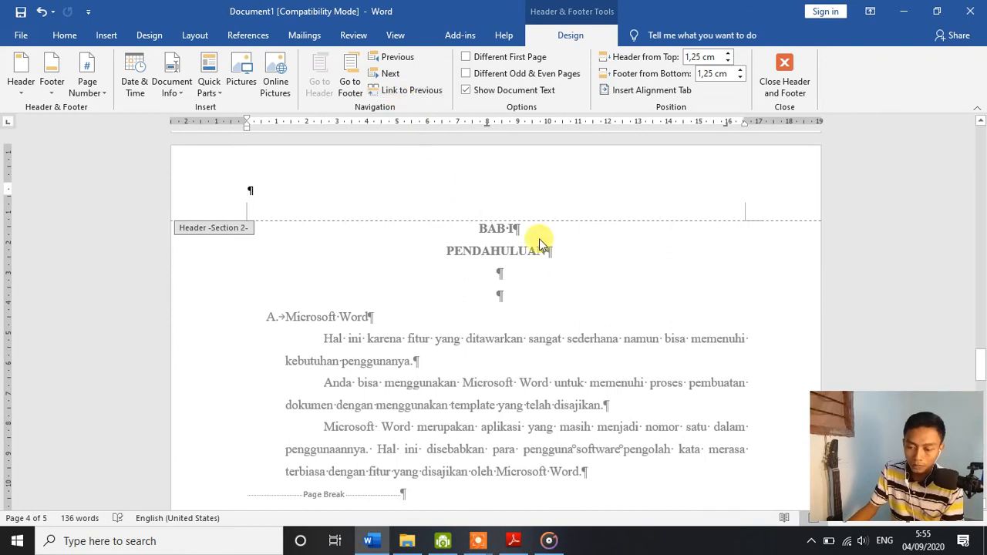
{"action": "scroll", "coordinate": [639, 234], "scroll_direction": "up", "scroll_amount": 1}
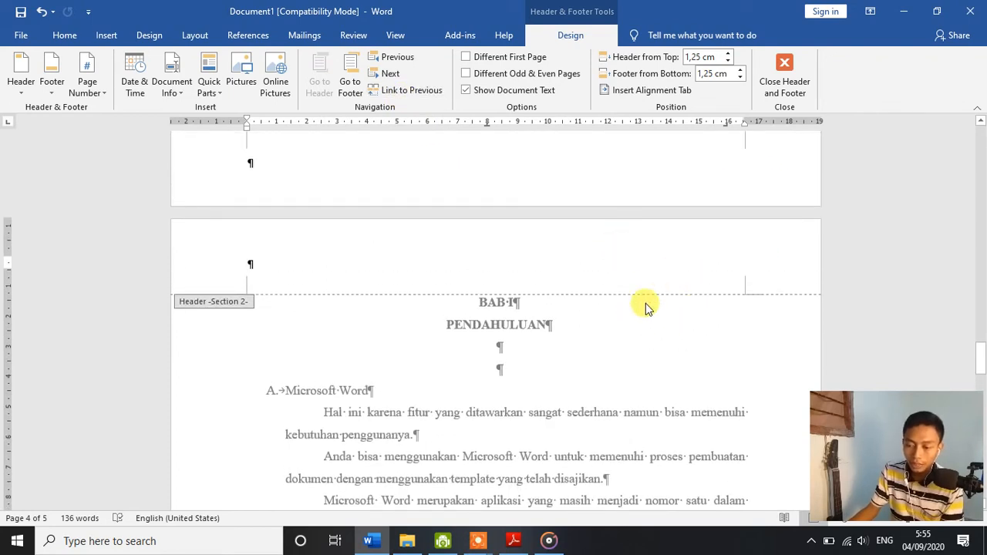
{"action": "scroll", "coordinate": [547, 220], "scroll_direction": "up", "scroll_amount": 5}
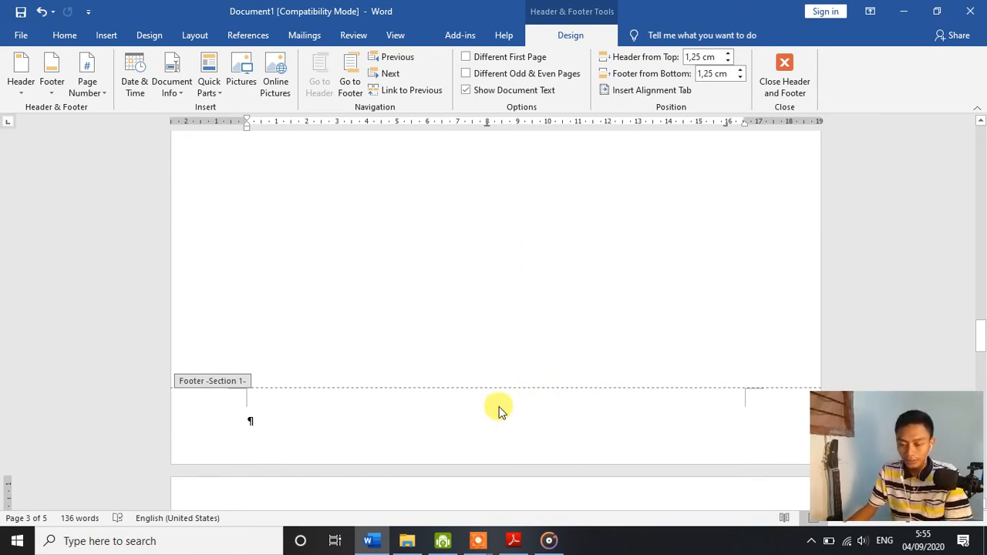
{"action": "double_click", "coordinate": [555, 381]}
Step: Open the Section 2 footer on the BAB I page and unlink it from the previous section
{"action": "scroll", "coordinate": [538, 369], "scroll_direction": "down", "scroll_amount": 8}
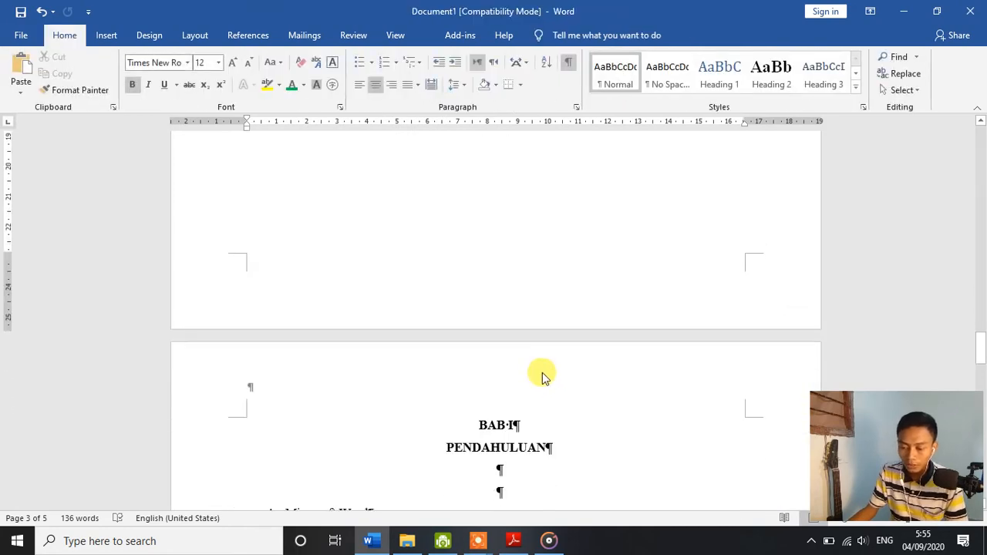
{"action": "scroll", "coordinate": [533, 363], "scroll_direction": "up", "scroll_amount": 3}
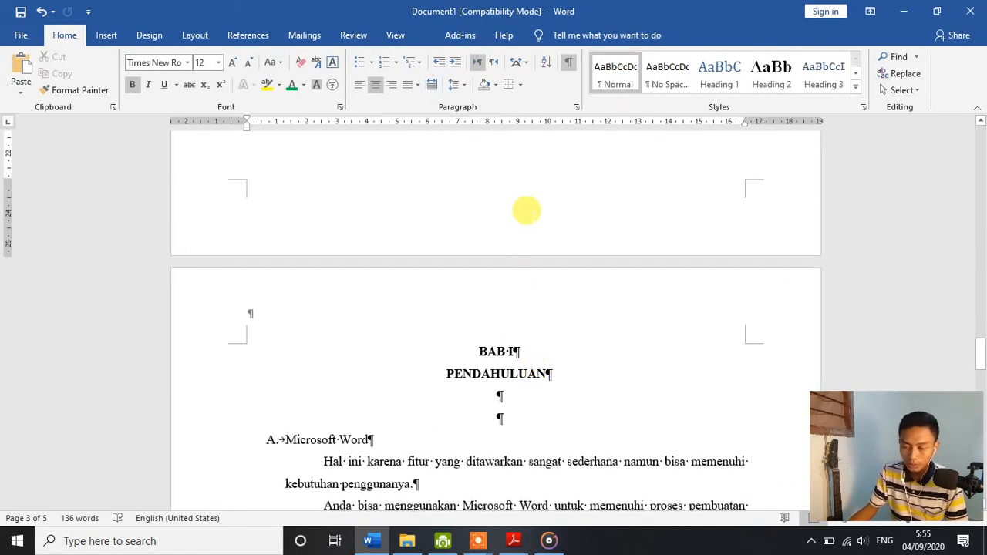
{"action": "scroll", "coordinate": [515, 280], "scroll_direction": "down", "scroll_amount": 15}
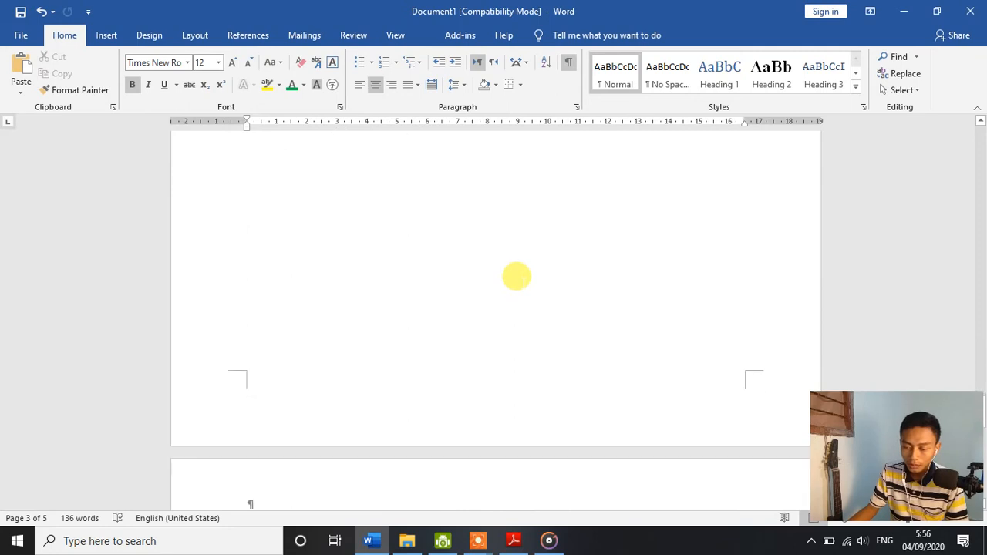
{"action": "left_click", "coordinate": [539, 364]}
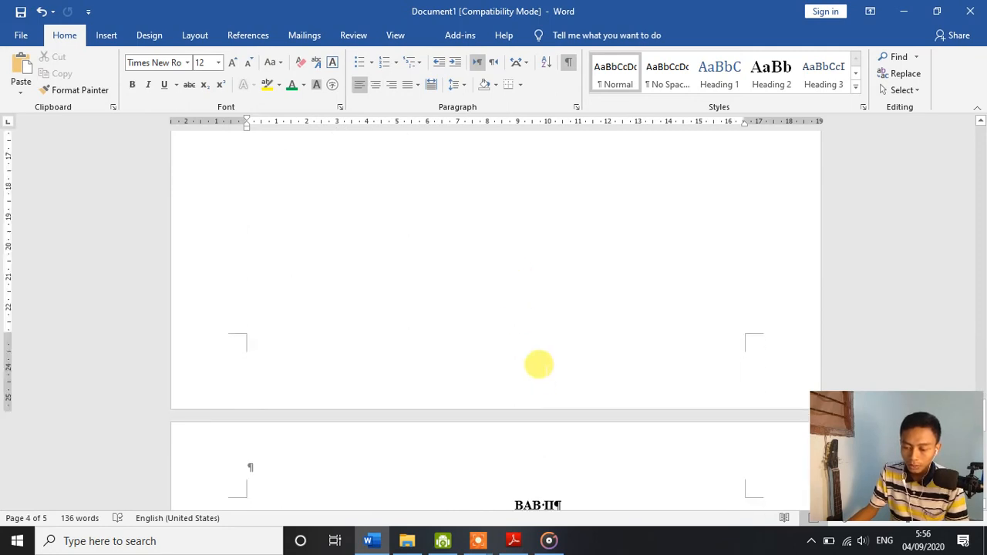
{"action": "double_click", "coordinate": [536, 359]}
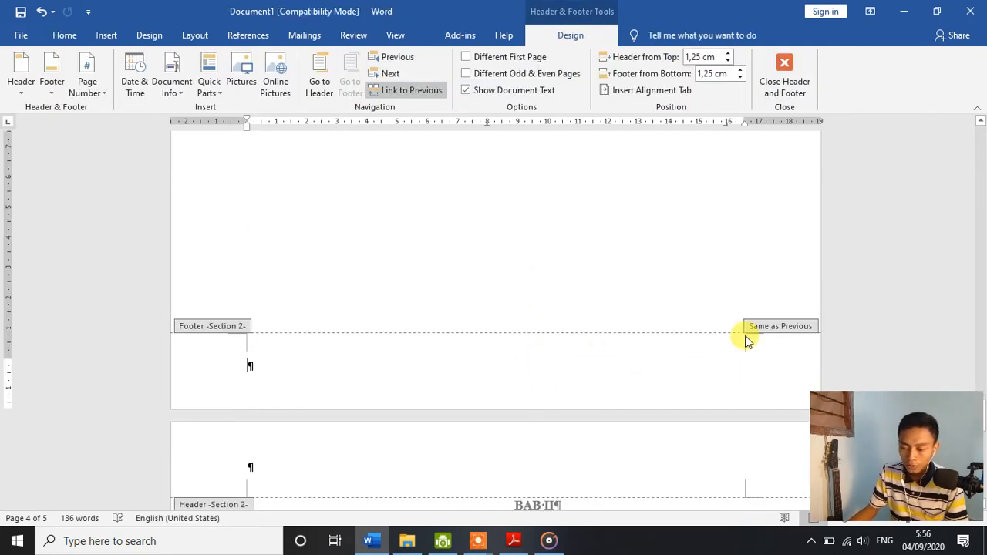
{"action": "left_click", "coordinate": [395, 92]}
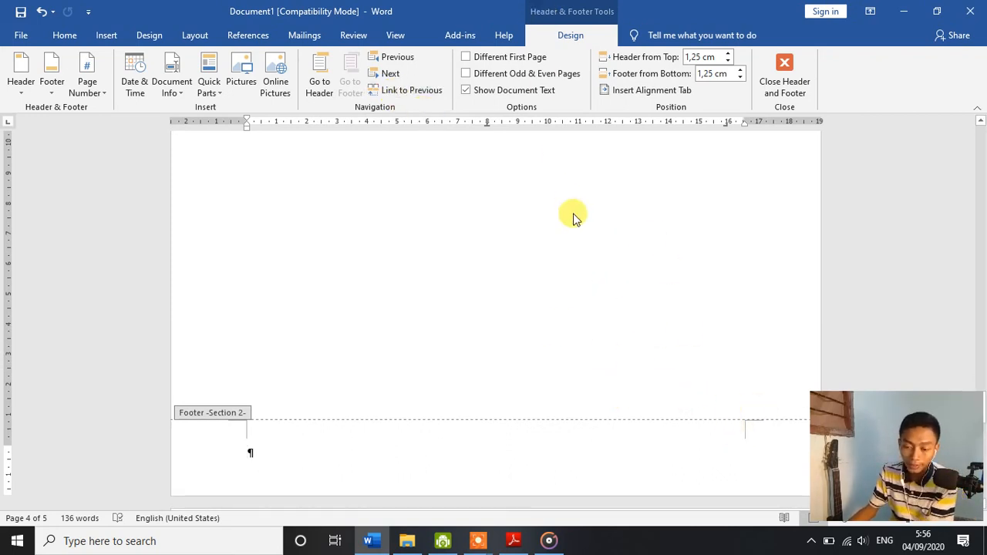
Step: Place the cursor in the Section 1 footer on the COVER page
{"action": "scroll", "coordinate": [470, 246], "scroll_direction": "up", "scroll_amount": 5}
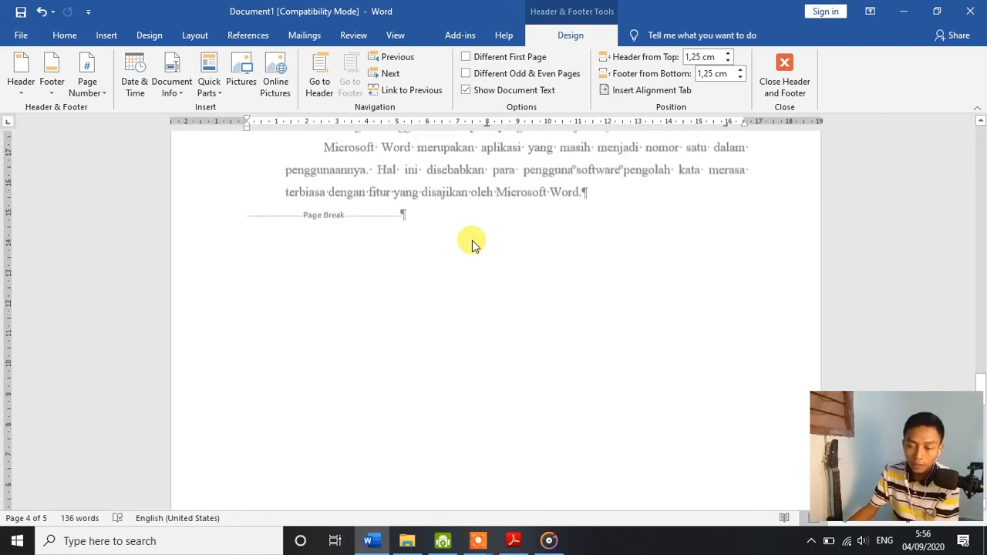
{"action": "scroll", "coordinate": [472, 240], "scroll_direction": "up", "scroll_amount": 12}
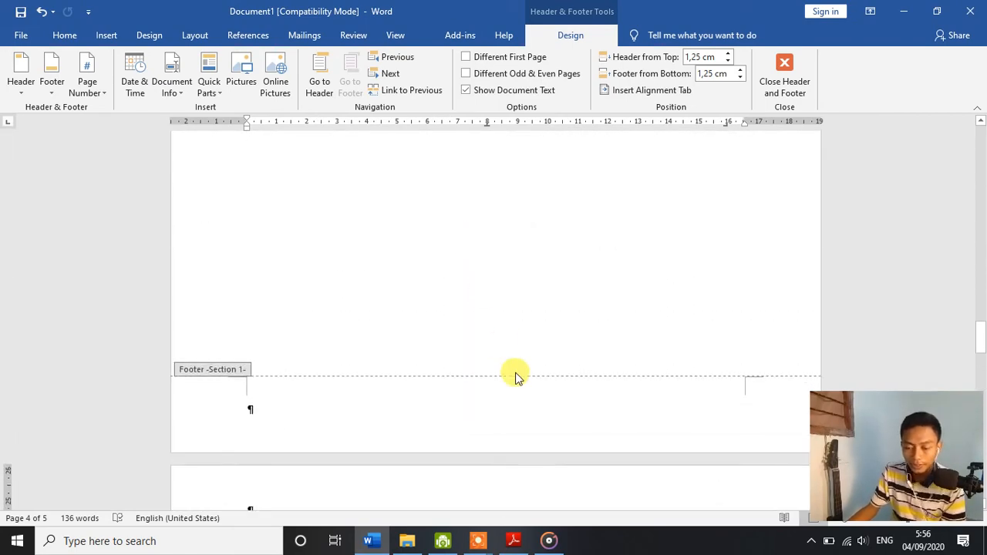
{"action": "scroll", "coordinate": [701, 334], "scroll_direction": "up", "scroll_amount": 2}
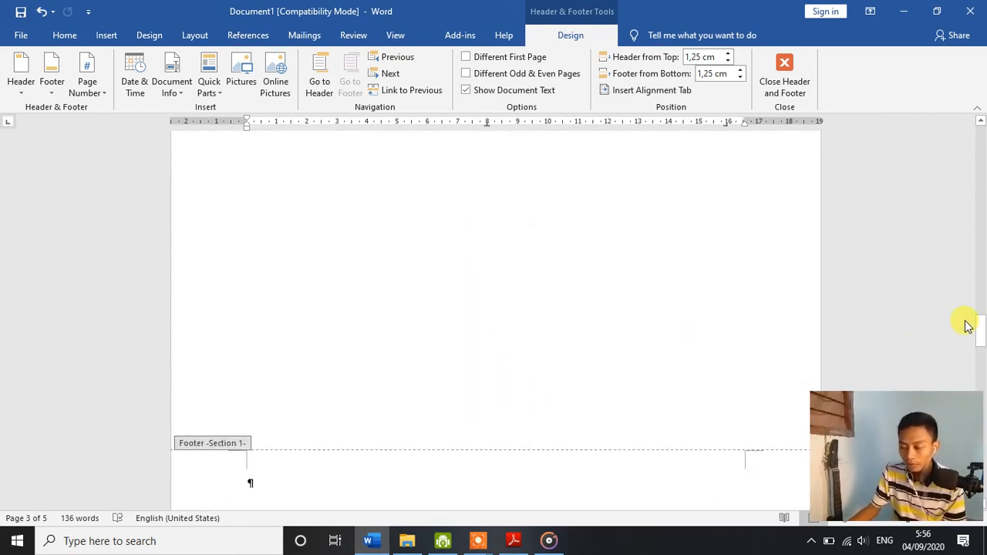
{"action": "left_click_drag", "start_coordinate": [978, 305], "coordinate": [981, 180]}
{"action": "left_click_drag", "start_coordinate": [982, 164], "coordinate": [984, 197]}
{"action": "double_click", "coordinate": [572, 358]}
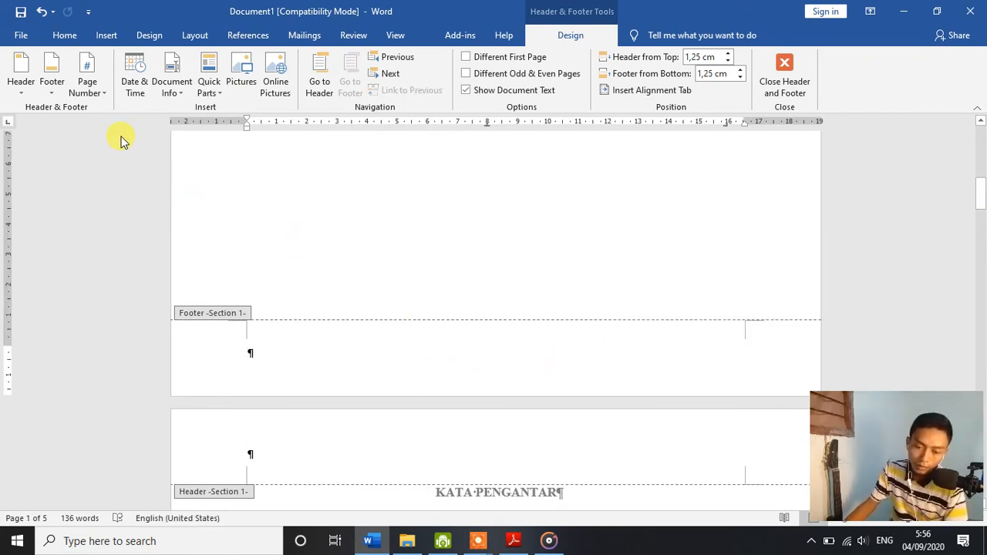
{"action": "left_click", "coordinate": [87, 85]}
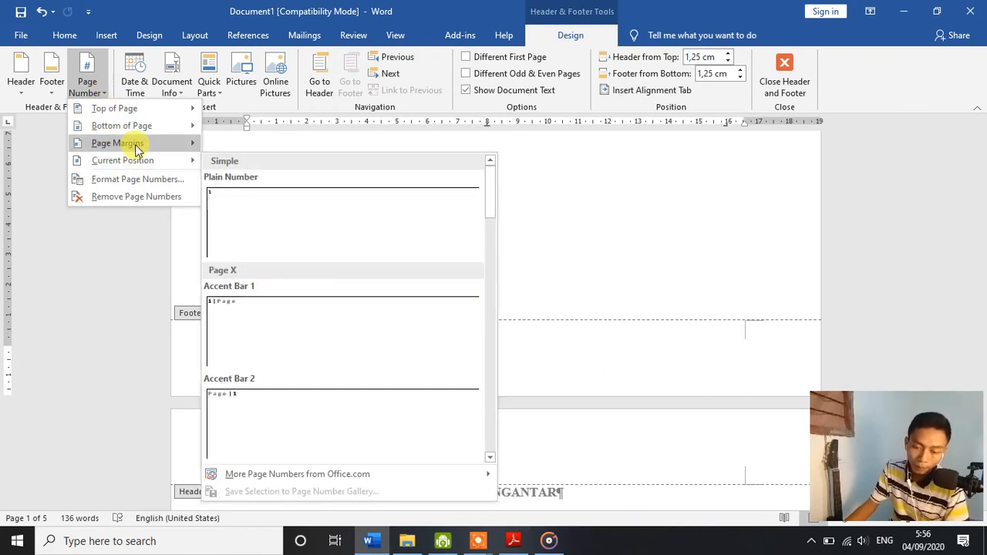
{"action": "mouse_move", "coordinate": [141, 130]}
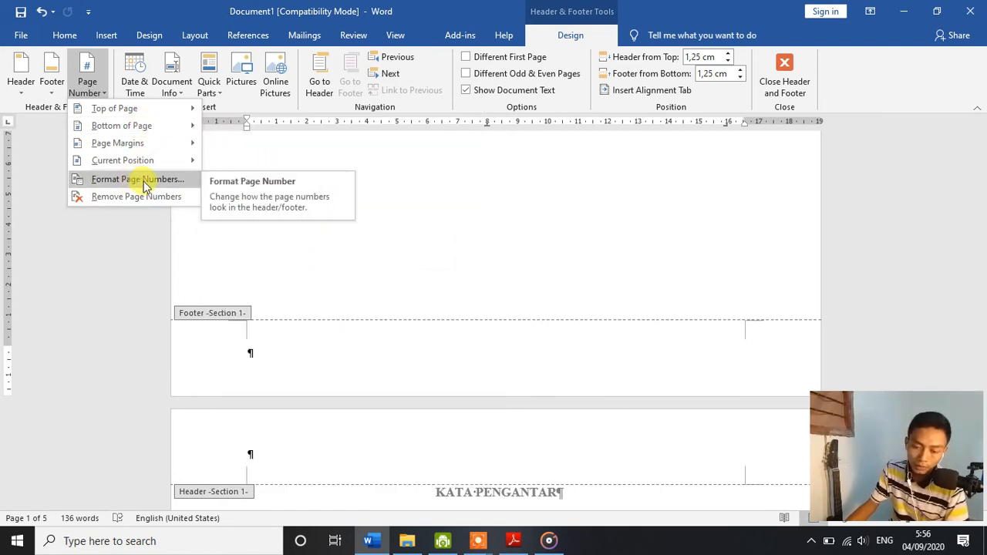
{"action": "left_click", "coordinate": [176, 179]}
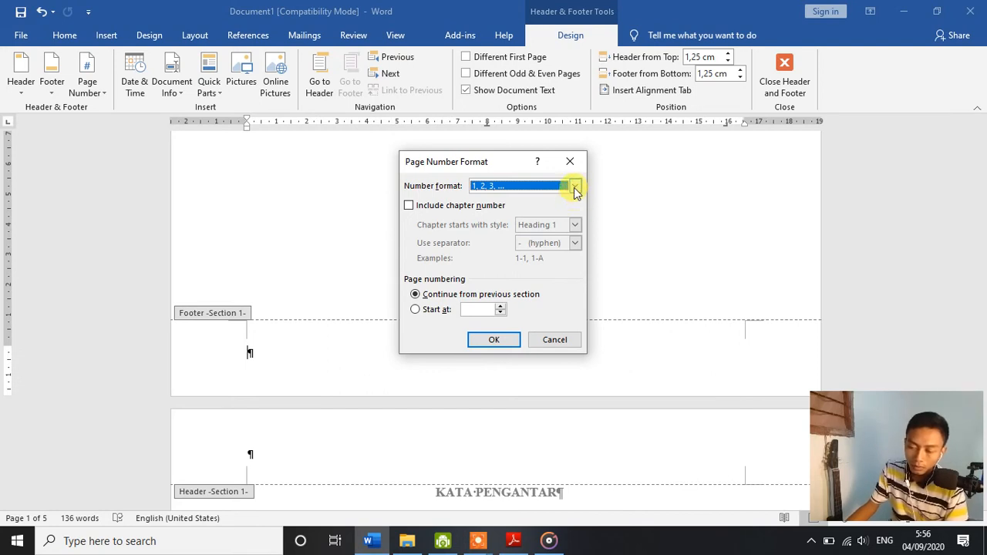
{"action": "left_click", "coordinate": [582, 162]}
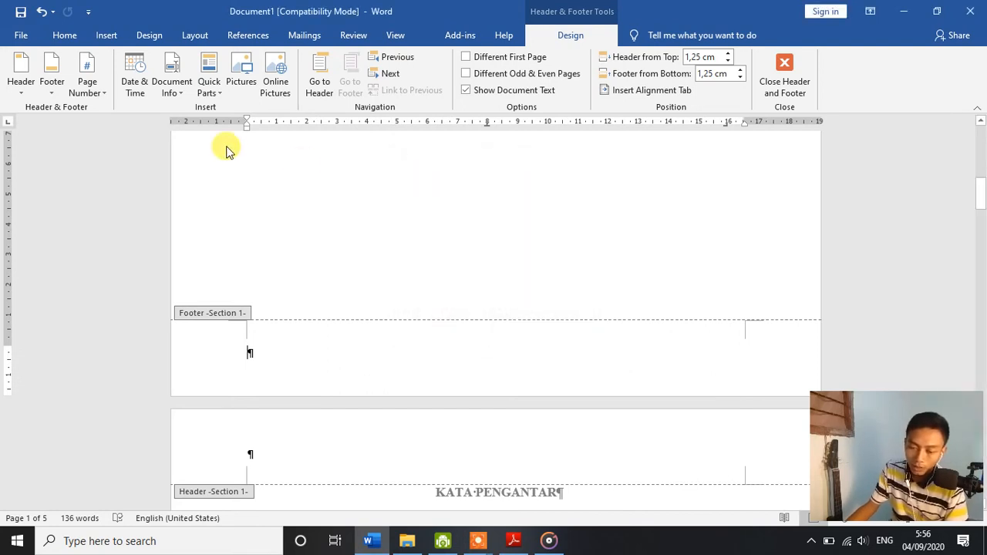
{"action": "left_click", "coordinate": [100, 98]}
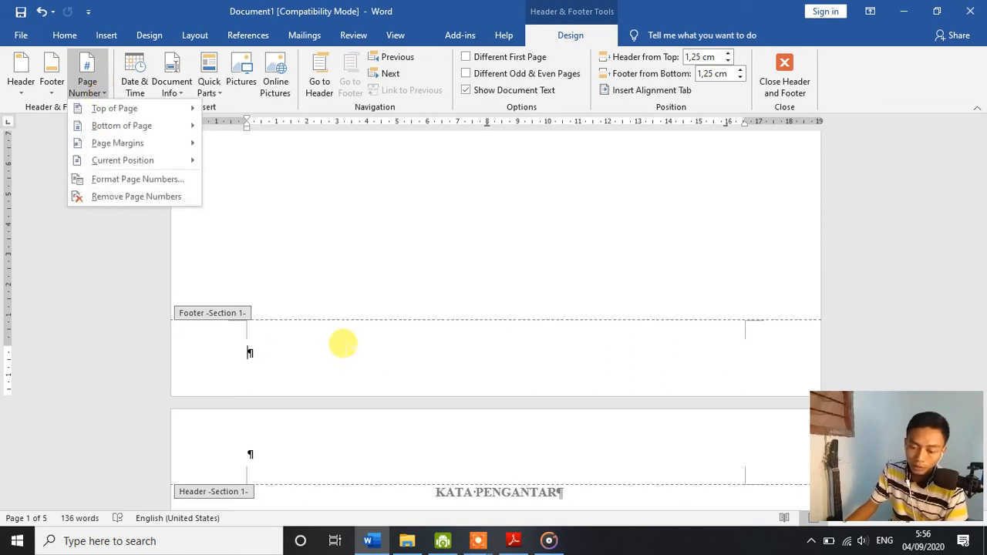
{"action": "left_click", "coordinate": [359, 345]}
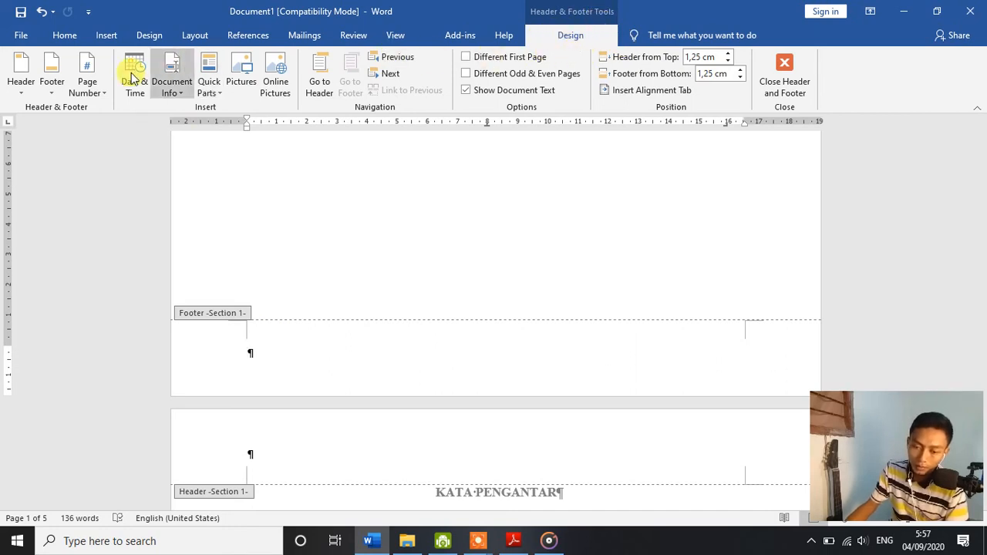
Step: Set the Section 1 page number format to i, ii, iii, continuing from the previous section
{"action": "left_click", "coordinate": [103, 96]}
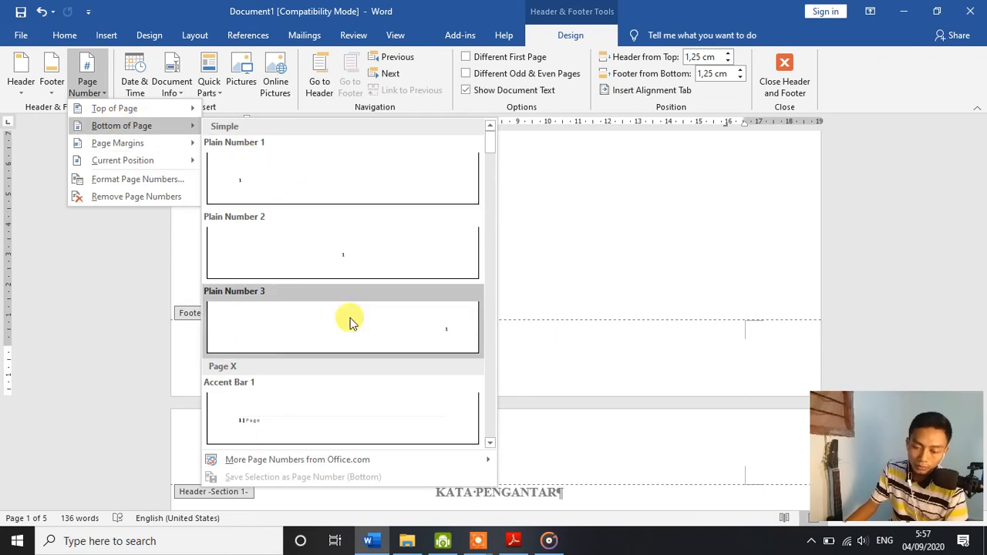
{"action": "left_click", "coordinate": [147, 182]}
{"action": "left_click", "coordinate": [577, 187]}
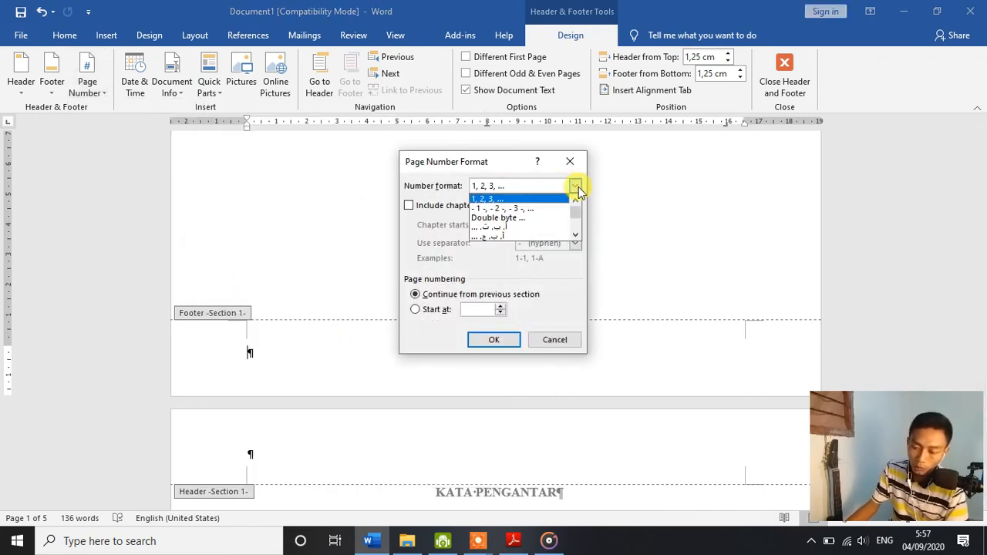
{"action": "scroll", "coordinate": [548, 204], "scroll_direction": "down", "scroll_amount": 1}
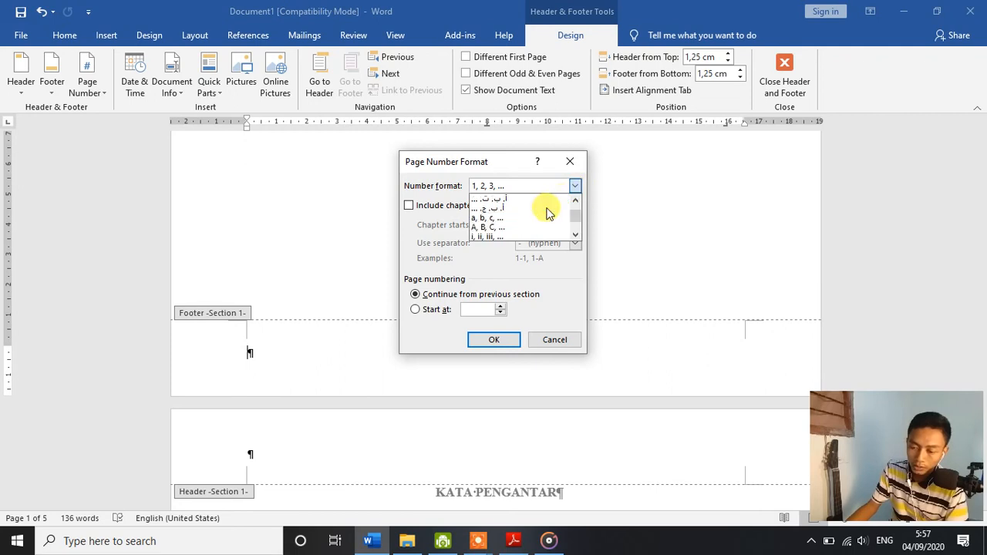
{"action": "left_click", "coordinate": [502, 236]}
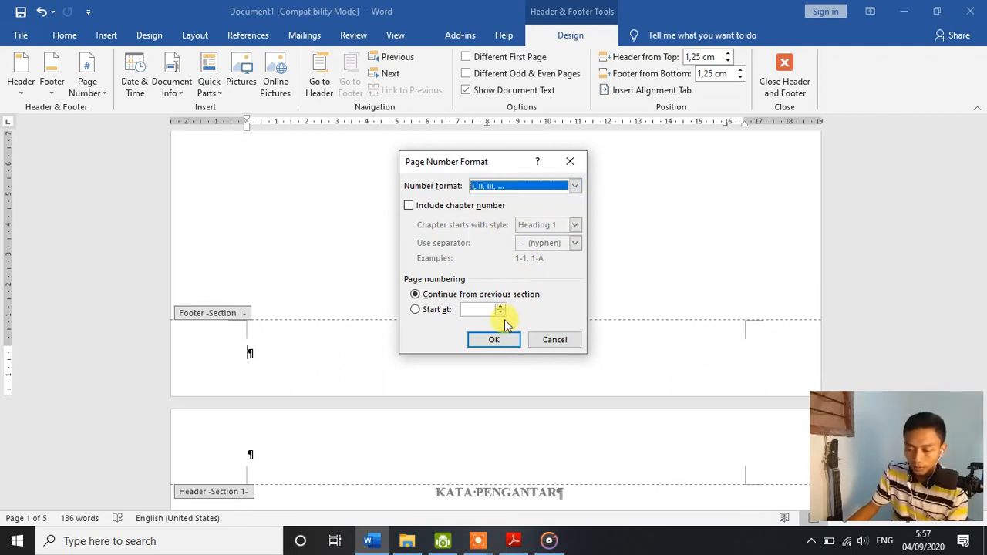
{"action": "left_click", "coordinate": [496, 340]}
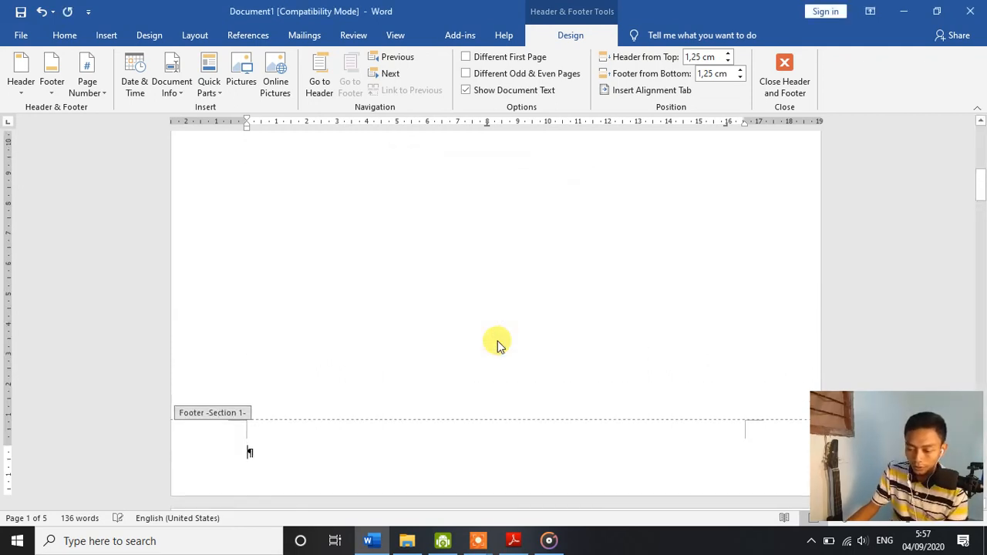
Step: Insert a centred Plain Number 2 page number at the bottom of the Section 1 pages
{"action": "left_click", "coordinate": [100, 99]}
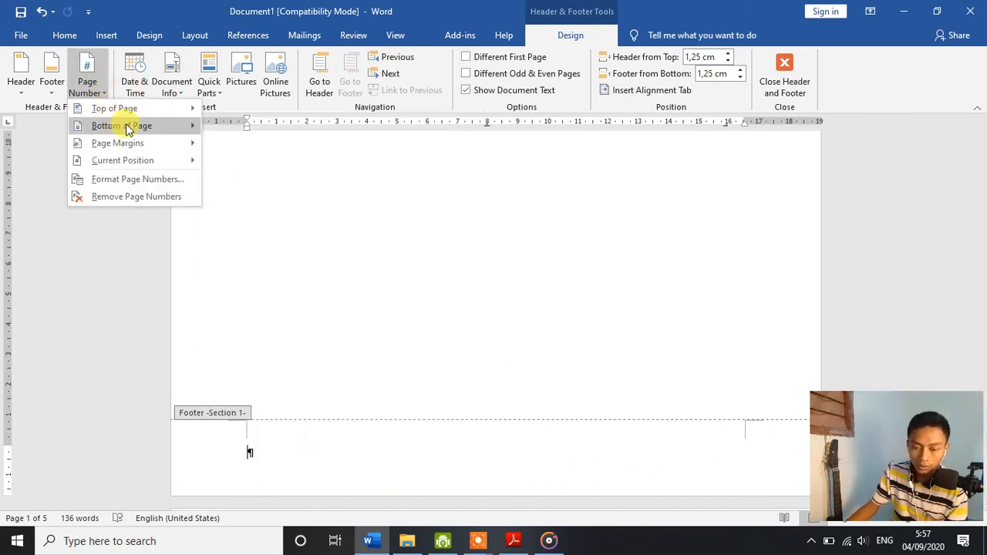
{"action": "mouse_move", "coordinate": [128, 129]}
{"action": "left_click", "coordinate": [315, 244]}
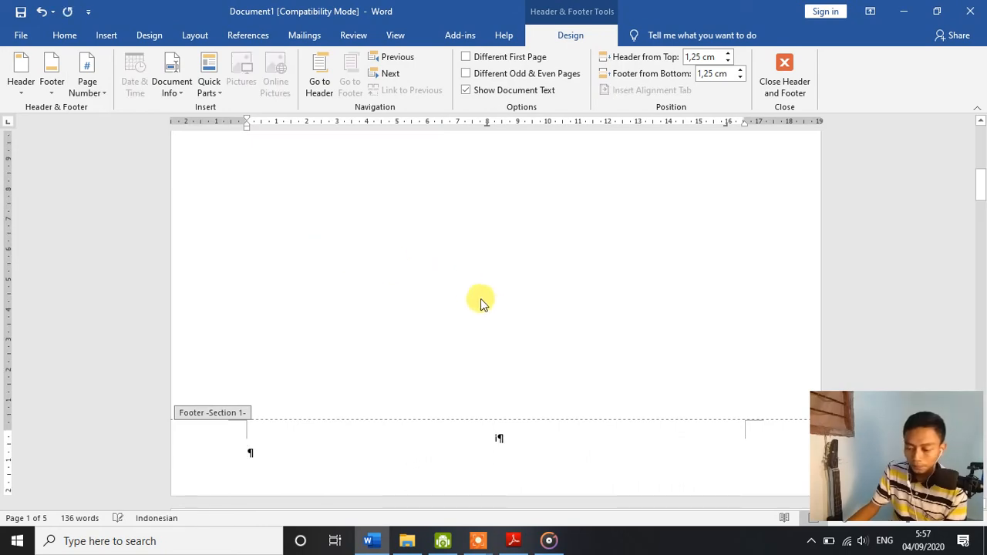
{"action": "scroll", "coordinate": [486, 307], "scroll_direction": "down", "scroll_amount": 15}
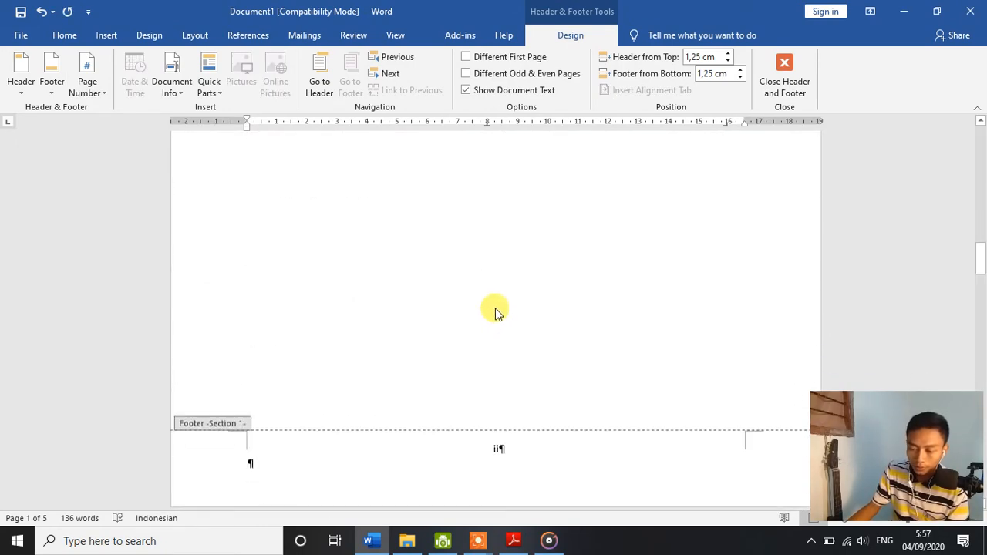
{"action": "scroll", "coordinate": [502, 309], "scroll_direction": "up", "scroll_amount": 15}
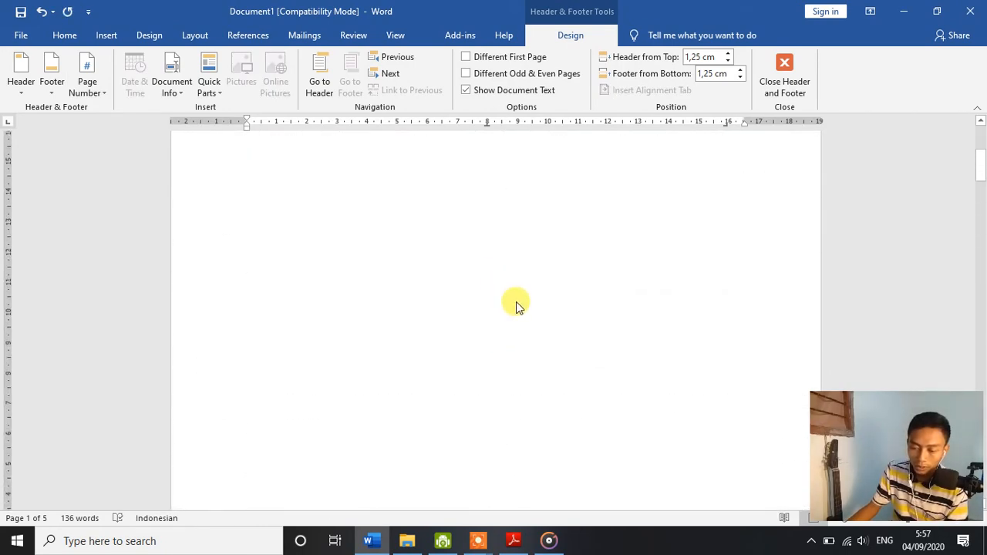
{"action": "scroll", "coordinate": [516, 302], "scroll_direction": "down", "scroll_amount": 3}
{"action": "scroll", "coordinate": [511, 281], "scroll_direction": "up", "scroll_amount": 4}
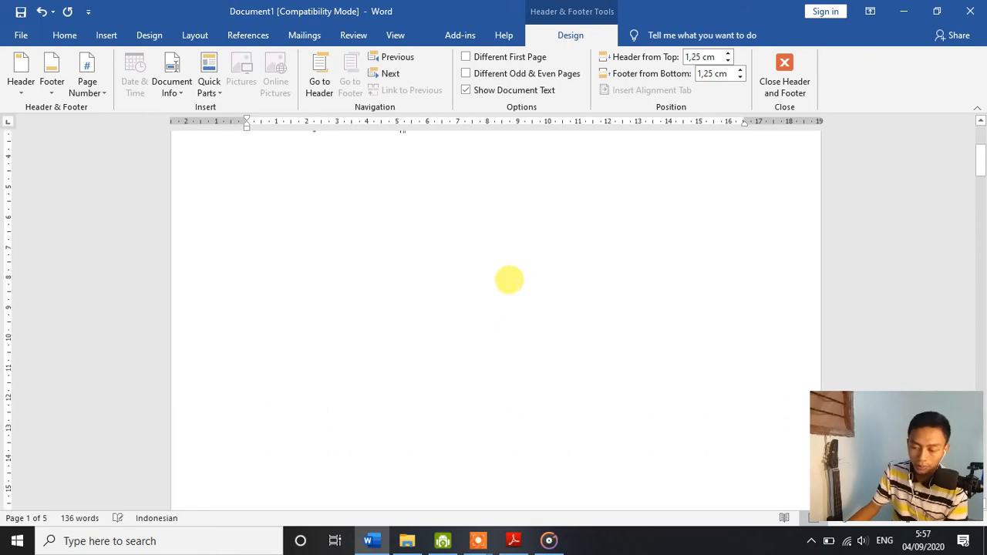
Step: Give Section 1 a different first page so the COVER page's footer stays without a page number
{"action": "double_click", "coordinate": [509, 280]}
{"action": "scroll", "coordinate": [518, 308], "scroll_direction": "up", "scroll_amount": 3}
{"action": "scroll", "coordinate": [512, 308], "scroll_direction": "down", "scroll_amount": 3}
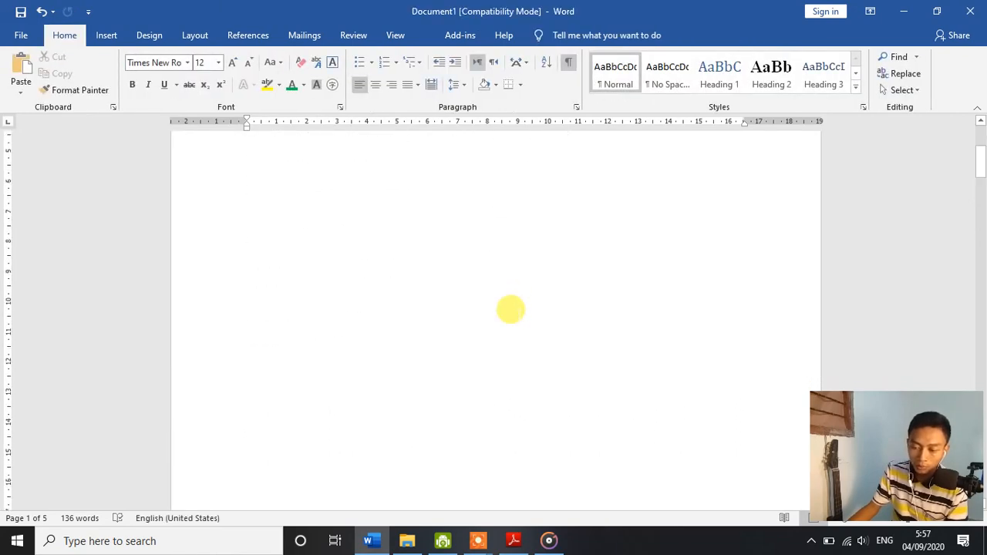
{"action": "scroll", "coordinate": [510, 309], "scroll_direction": "down", "scroll_amount": 5}
{"action": "scroll", "coordinate": [511, 305], "scroll_direction": "up", "scroll_amount": 3}
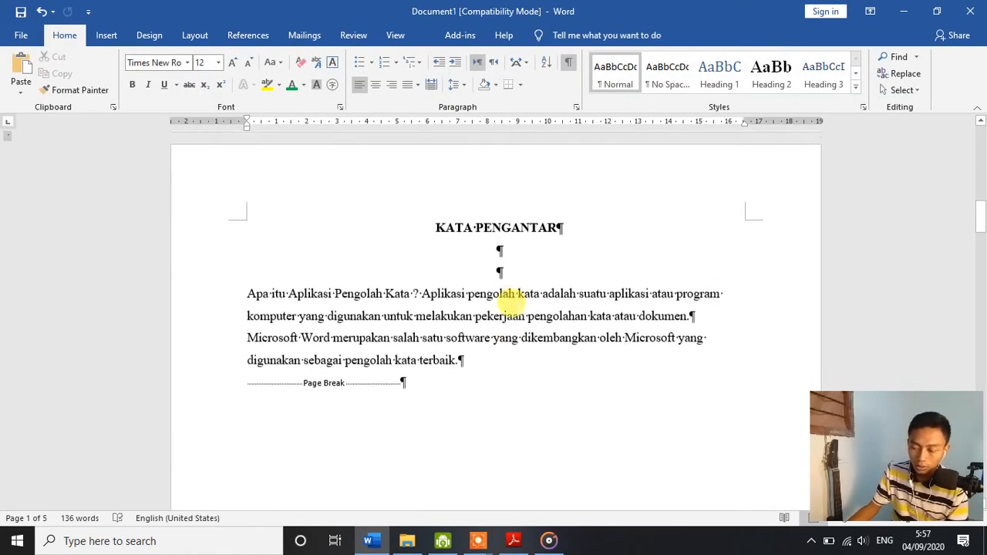
{"action": "scroll", "coordinate": [513, 305], "scroll_direction": "up", "scroll_amount": 3}
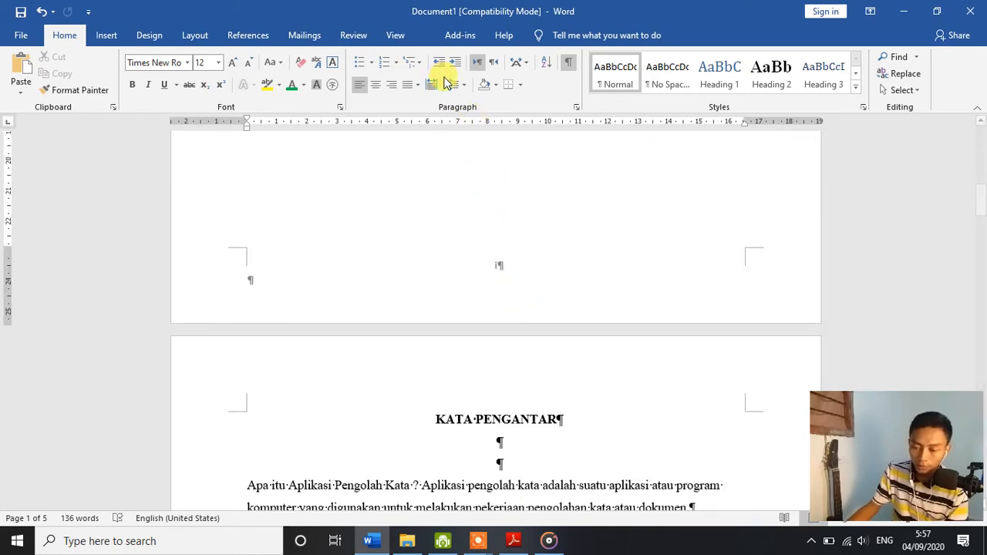
{"action": "double_click", "coordinate": [571, 270]}
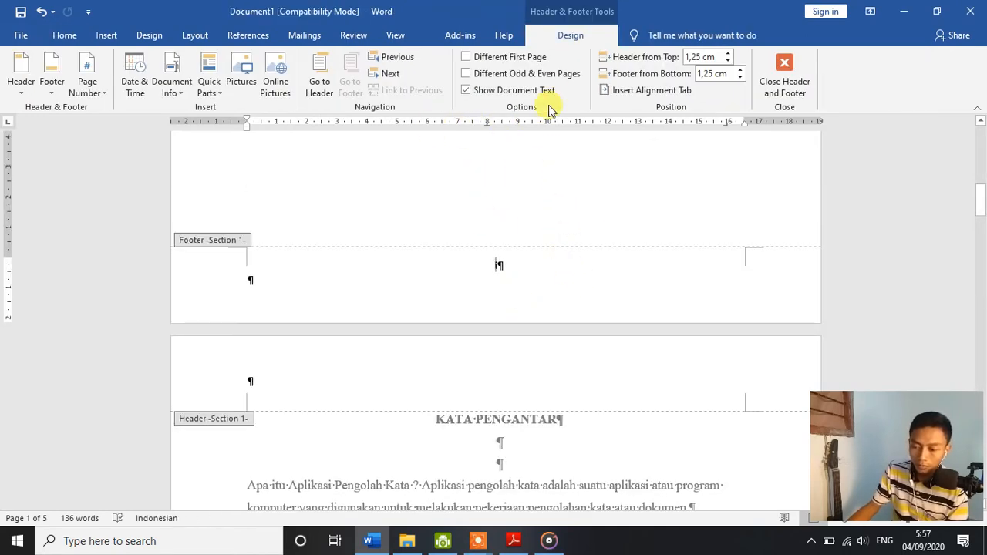
{"action": "left_click", "coordinate": [531, 62]}
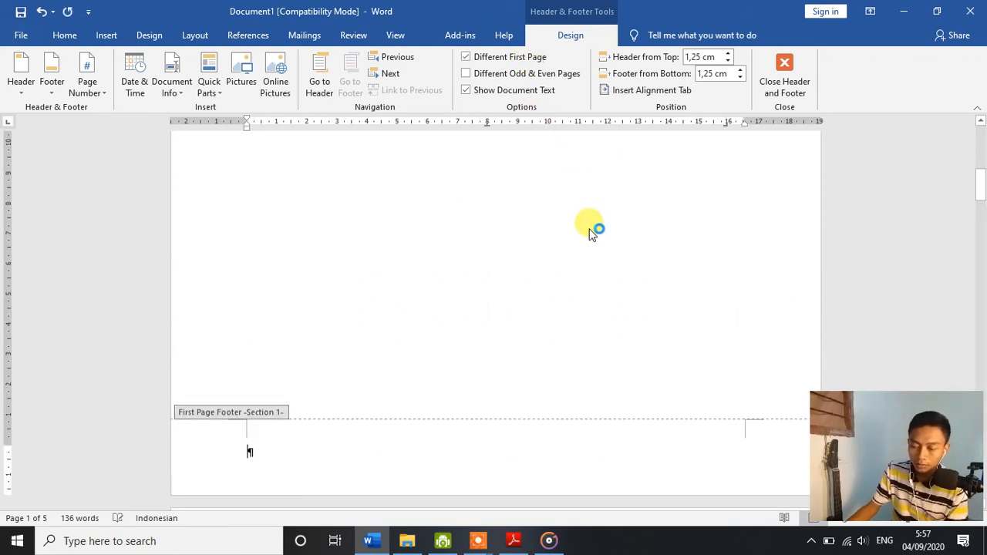
Step: Place the cursor in the Section 2 footer and set its page number format to 1, 2, 3, continuing from the previous section
{"action": "scroll", "coordinate": [562, 260], "scroll_direction": "down", "scroll_amount": 18}
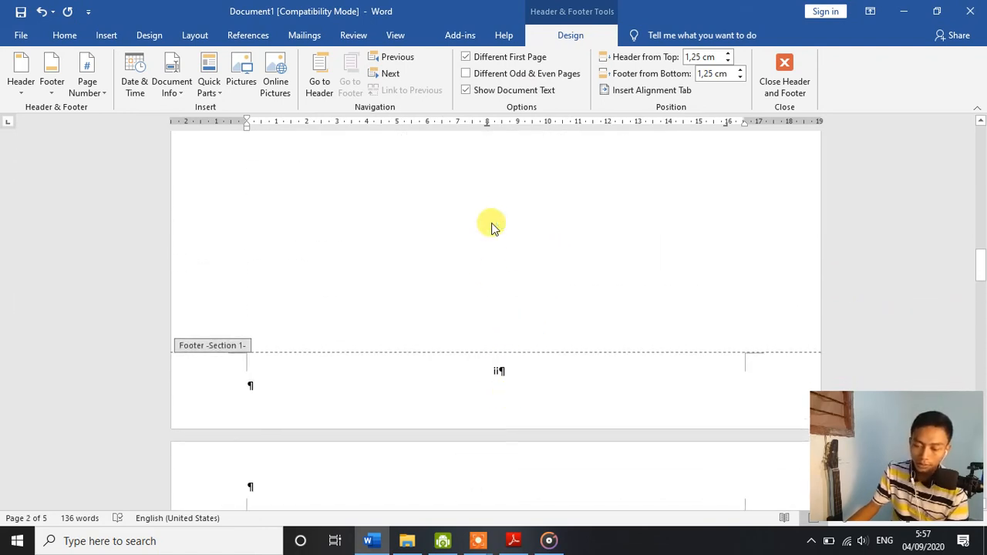
{"action": "scroll", "coordinate": [494, 223], "scroll_direction": "down", "scroll_amount": 18}
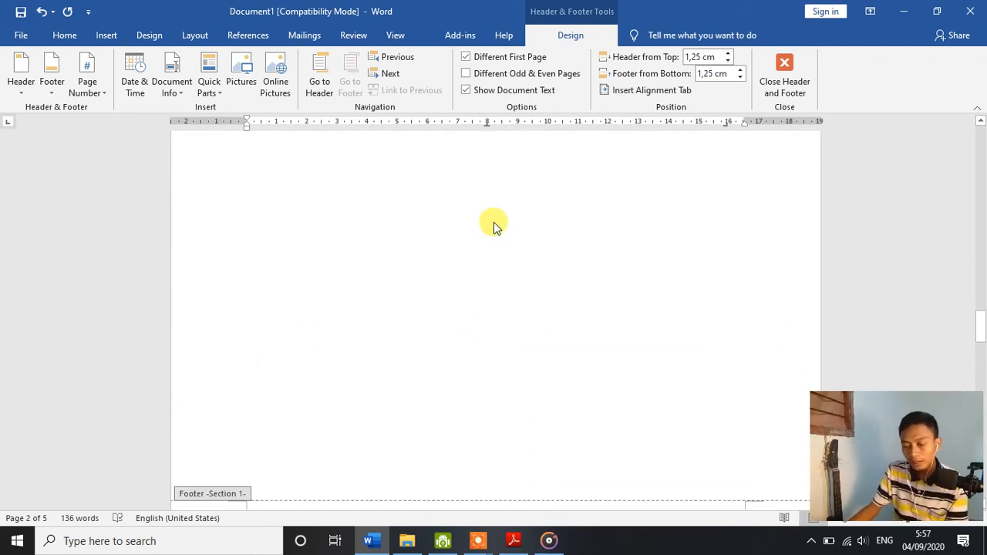
{"action": "scroll", "coordinate": [494, 222], "scroll_direction": "down", "scroll_amount": 18}
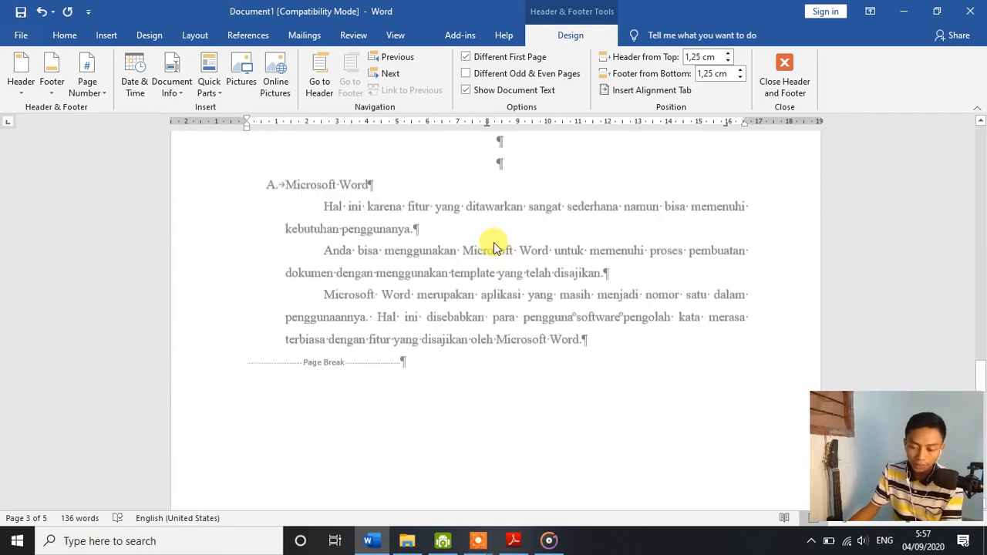
{"action": "scroll", "coordinate": [496, 247], "scroll_direction": "down", "scroll_amount": 5}
{"action": "scroll", "coordinate": [486, 262], "scroll_direction": "up", "scroll_amount": 5}
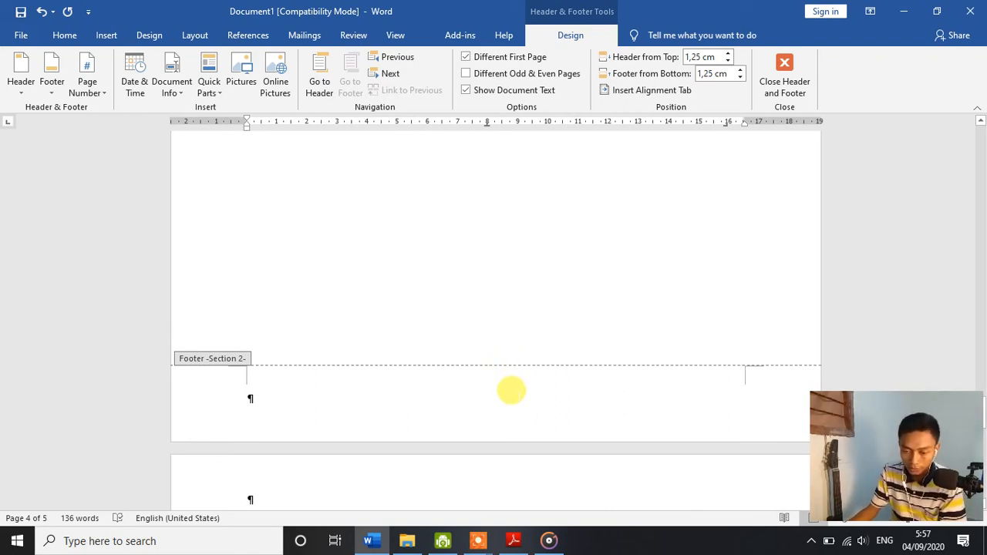
{"action": "left_click", "coordinate": [510, 388]}
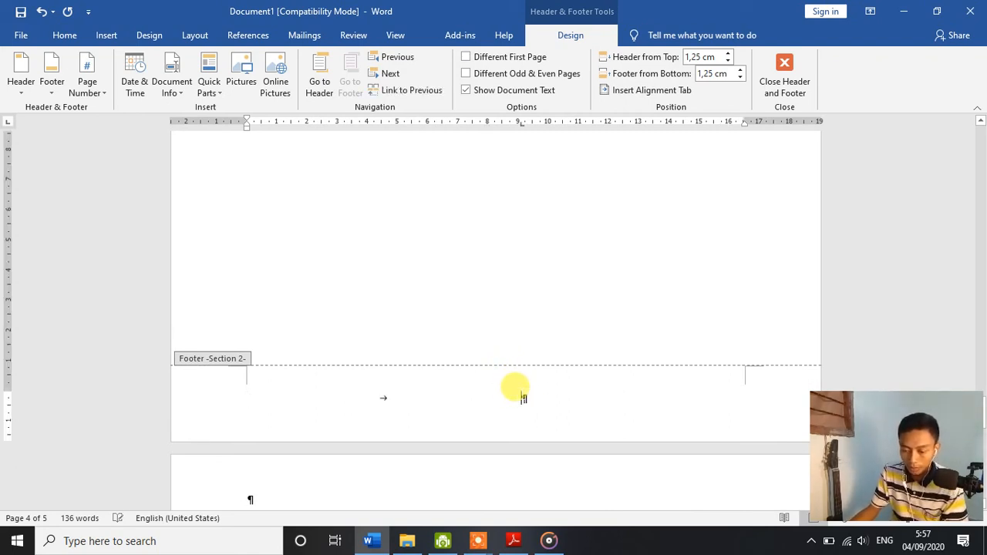
{"action": "key", "text": "BackSpace"}
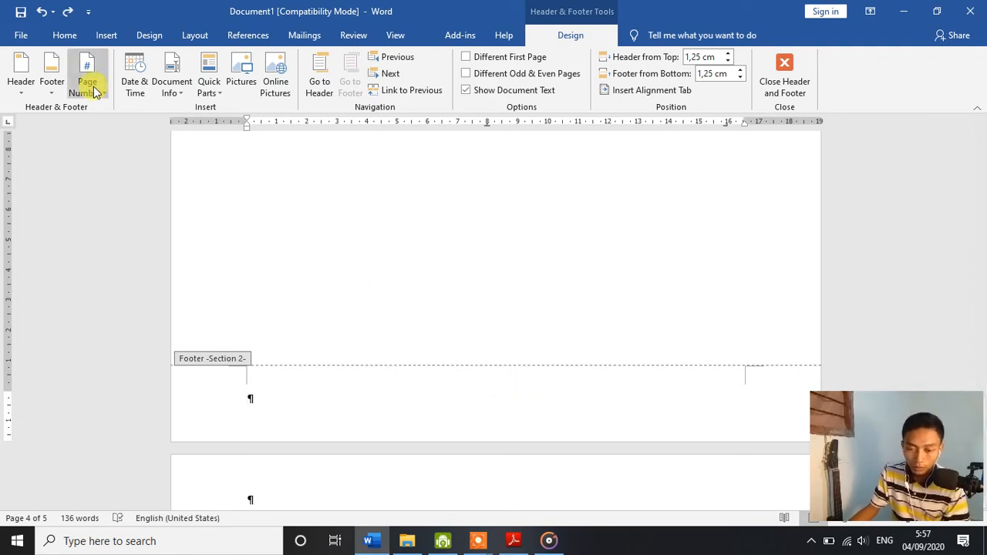
{"action": "left_click", "coordinate": [87, 85]}
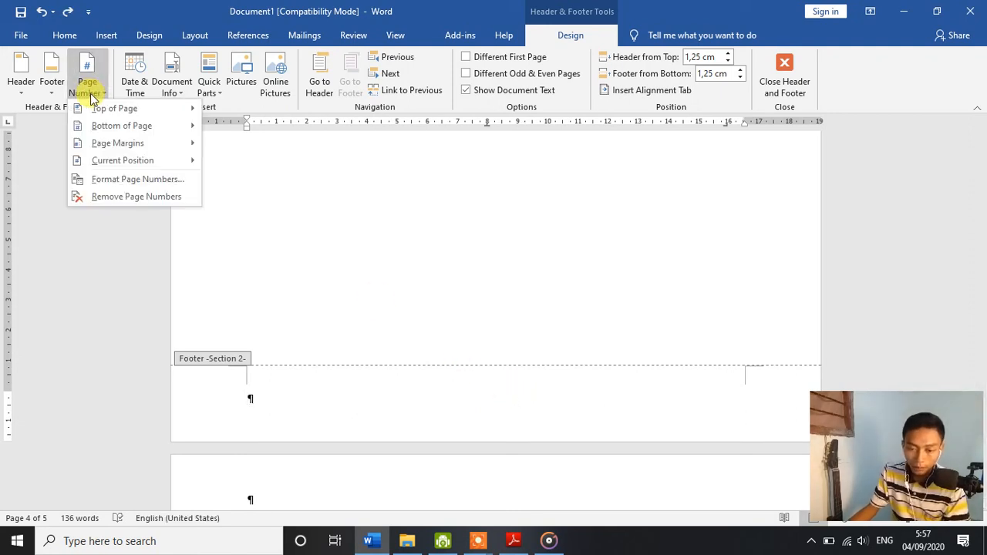
{"action": "left_click", "coordinate": [137, 189]}
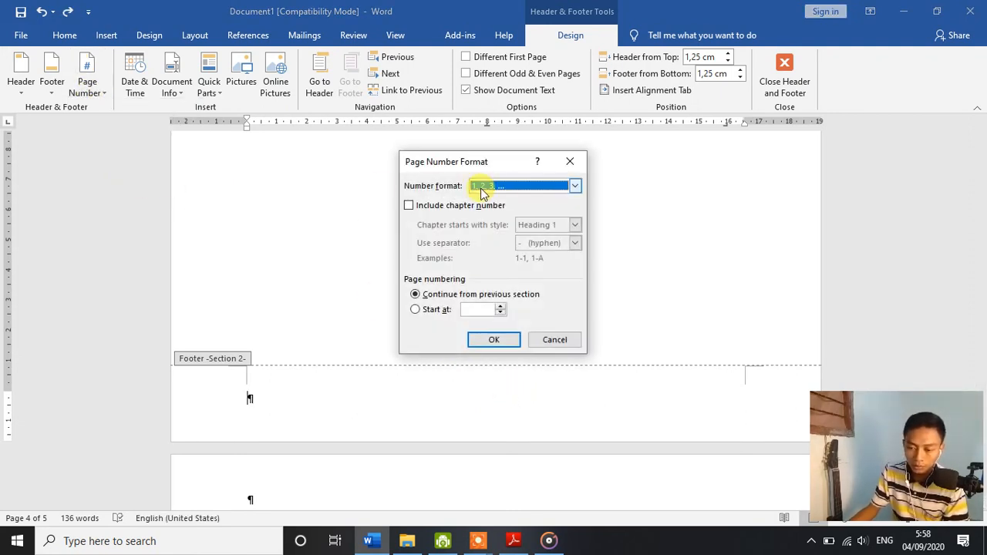
{"action": "left_click", "coordinate": [502, 339]}
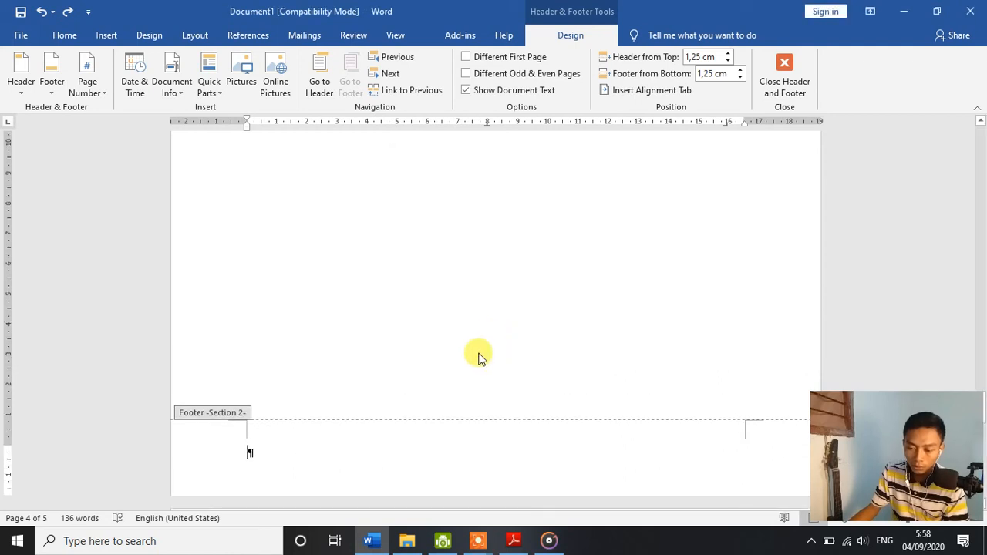
Step: Insert a centred Plain Number 2 page number at the bottom of the Section 2 pages
{"action": "left_click", "coordinate": [108, 96]}
{"action": "mouse_move", "coordinate": [159, 127]}
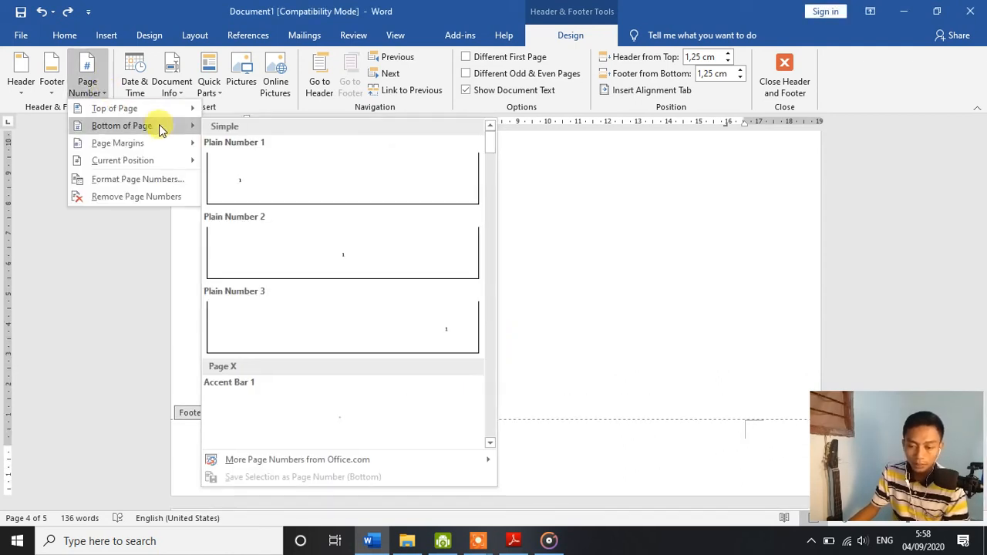
{"action": "left_click", "coordinate": [356, 237]}
Step: Set the Section 2 page numbering to start at 1
{"action": "scroll", "coordinate": [521, 314], "scroll_direction": "up", "scroll_amount": 10}
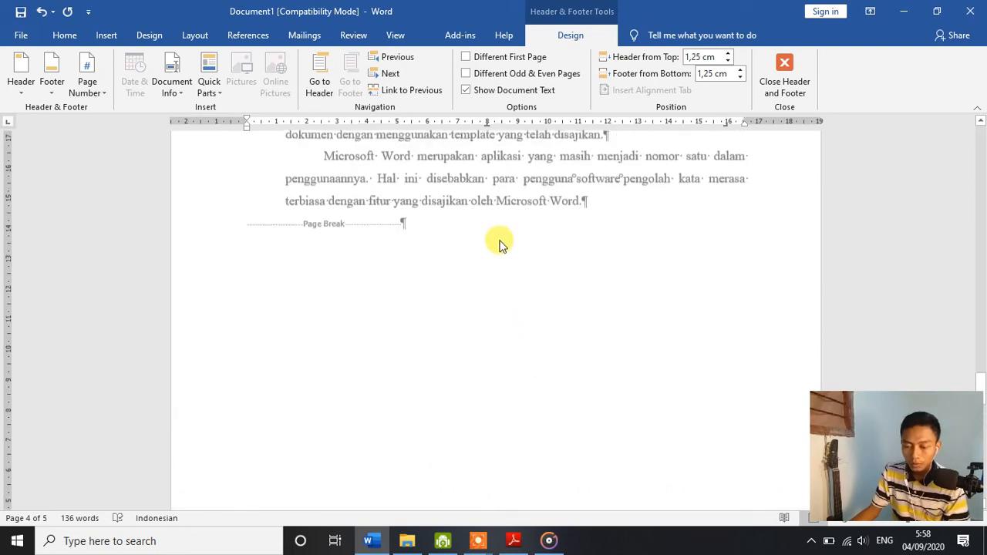
{"action": "scroll", "coordinate": [496, 223], "scroll_direction": "down", "scroll_amount": 1}
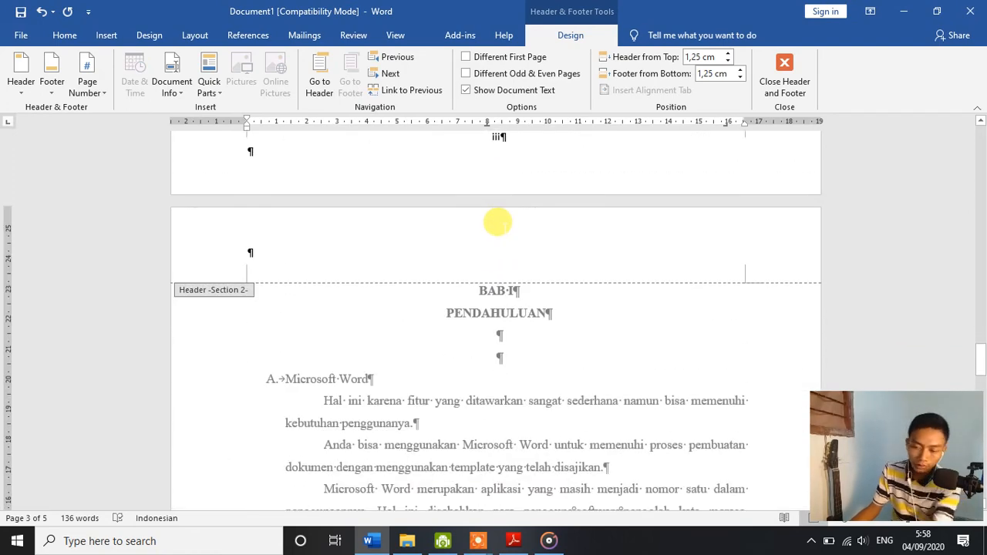
{"action": "scroll", "coordinate": [501, 228], "scroll_direction": "down", "scroll_amount": 10}
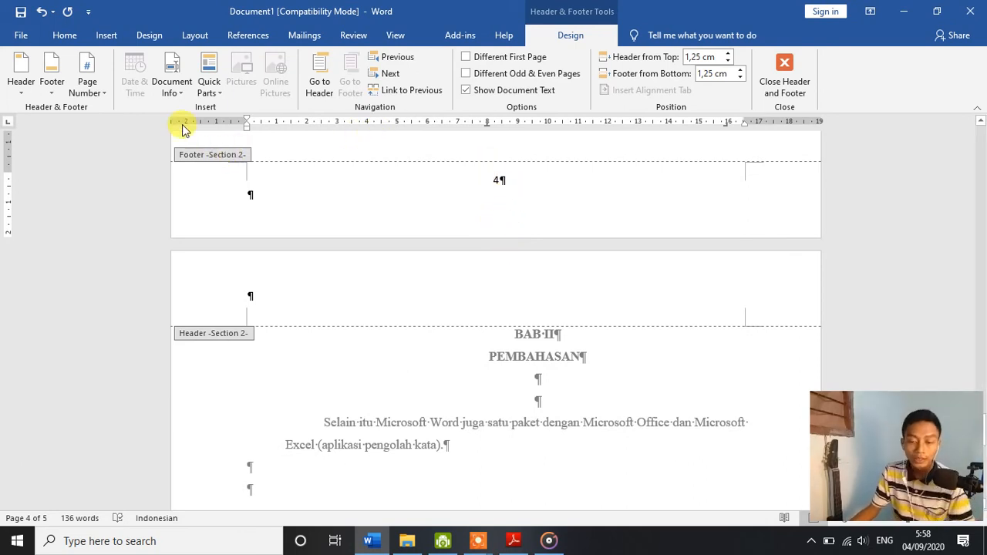
{"action": "left_click", "coordinate": [98, 92]}
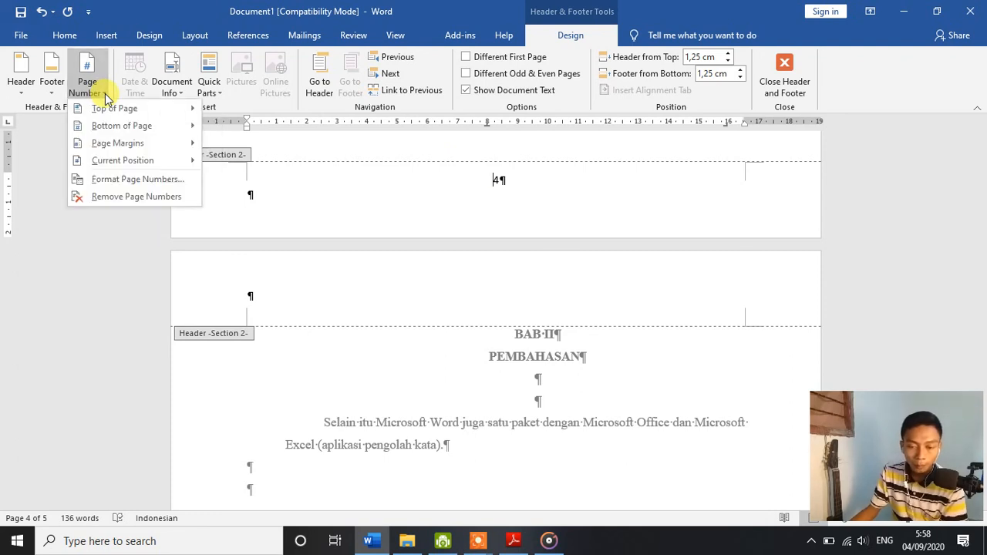
{"action": "left_click", "coordinate": [122, 185]}
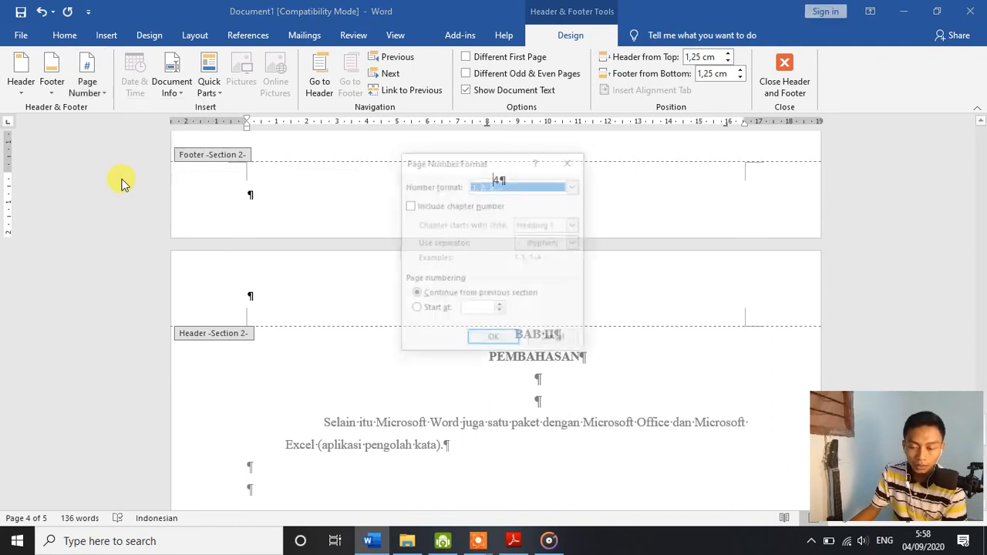
{"action": "left_click", "coordinate": [468, 309]}
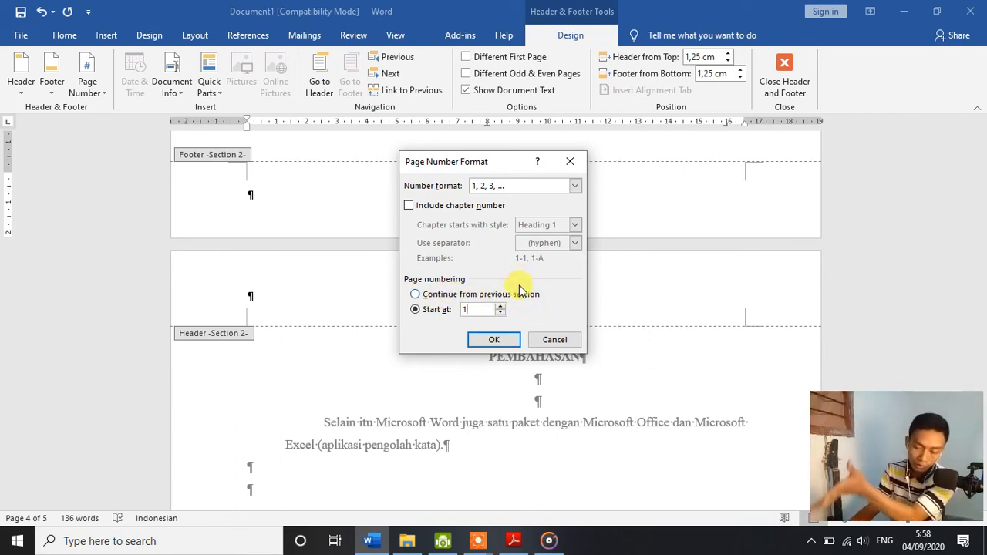
{"action": "left_click", "coordinate": [494, 340]}
Step: Close header and footer editing and hide the document's formatting marks
{"action": "scroll", "coordinate": [532, 348], "scroll_direction": "down", "scroll_amount": 3}
{"action": "scroll", "coordinate": [531, 331], "scroll_direction": "up", "scroll_amount": 1}
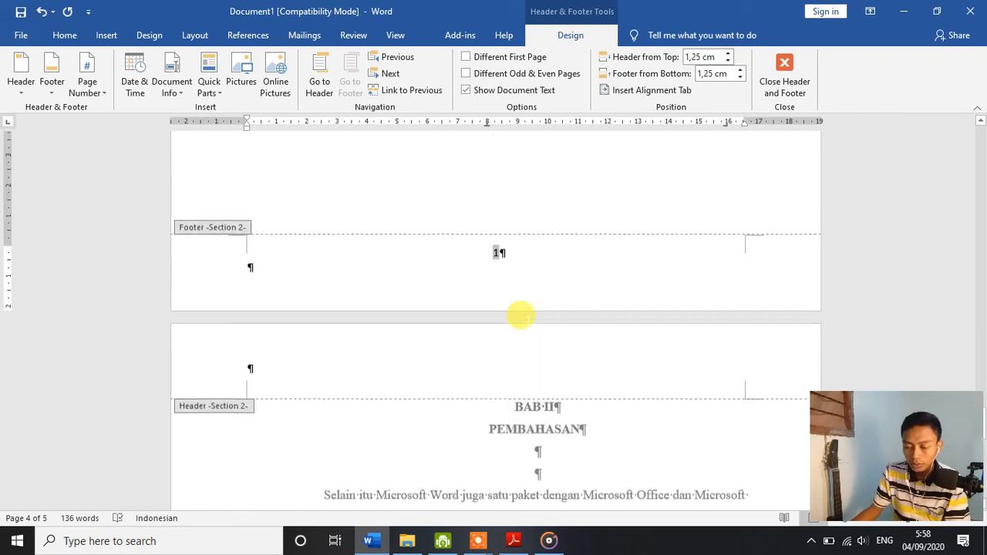
{"action": "scroll", "coordinate": [521, 314], "scroll_direction": "up", "scroll_amount": 10}
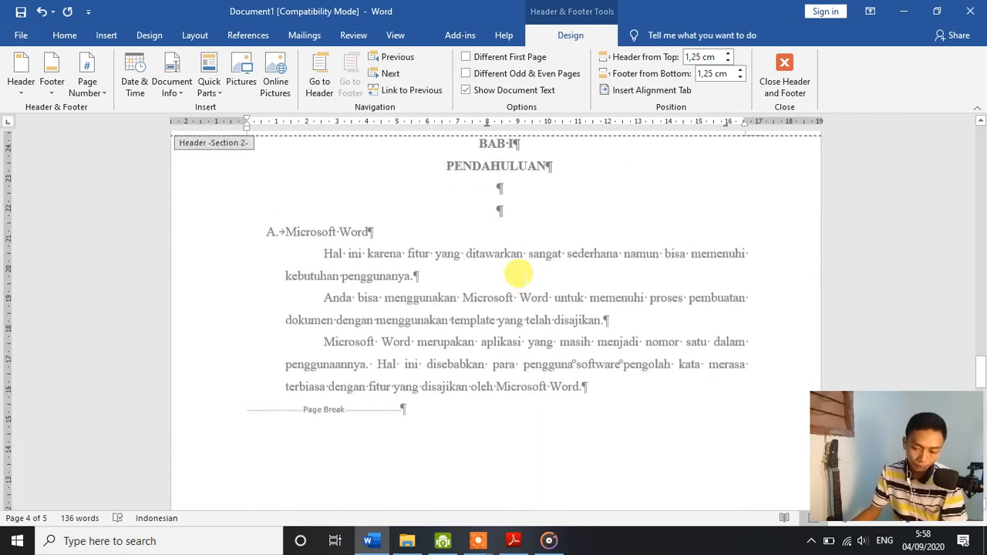
{"action": "scroll", "coordinate": [519, 273], "scroll_direction": "up", "scroll_amount": 5}
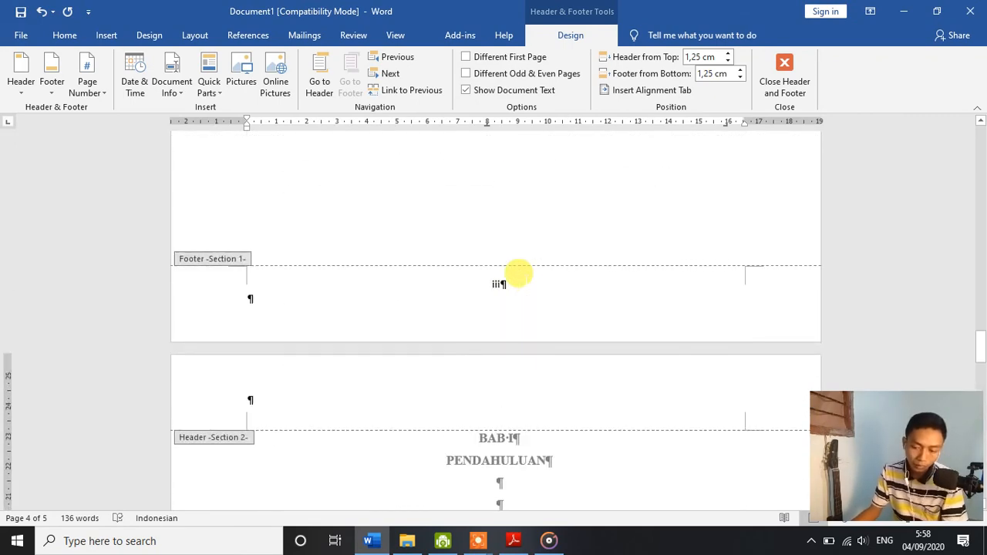
{"action": "left_click", "coordinate": [794, 86]}
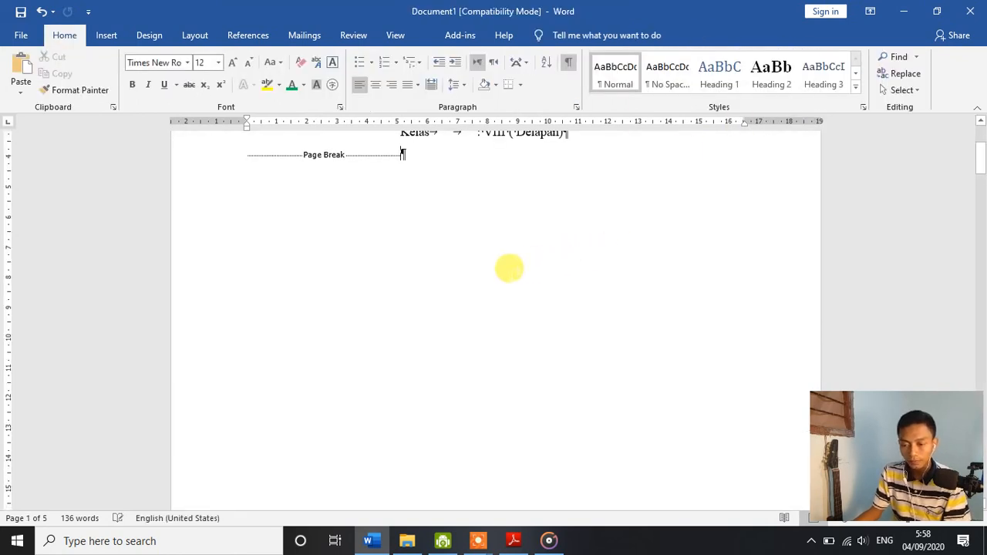
{"action": "scroll", "coordinate": [509, 268], "scroll_direction": "up", "scroll_amount": 3}
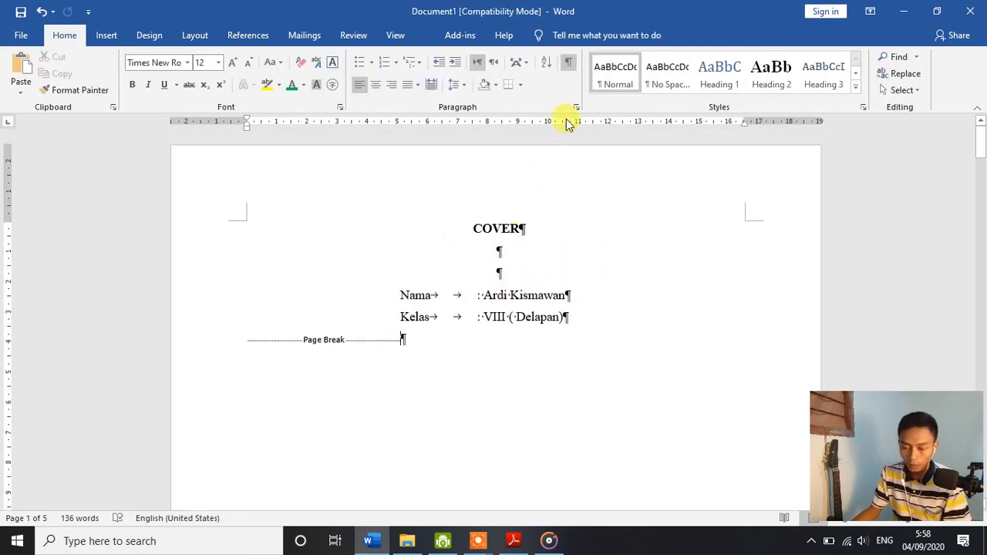
{"action": "left_click", "coordinate": [568, 62]}
Step: Review the footer page numbers on the COVER, KATA PENGANTAR, DAFTAR ISI and BAB pages with the pages side by side
{"action": "scroll", "coordinate": [549, 304], "scroll_direction": "down", "scroll_amount": 1}
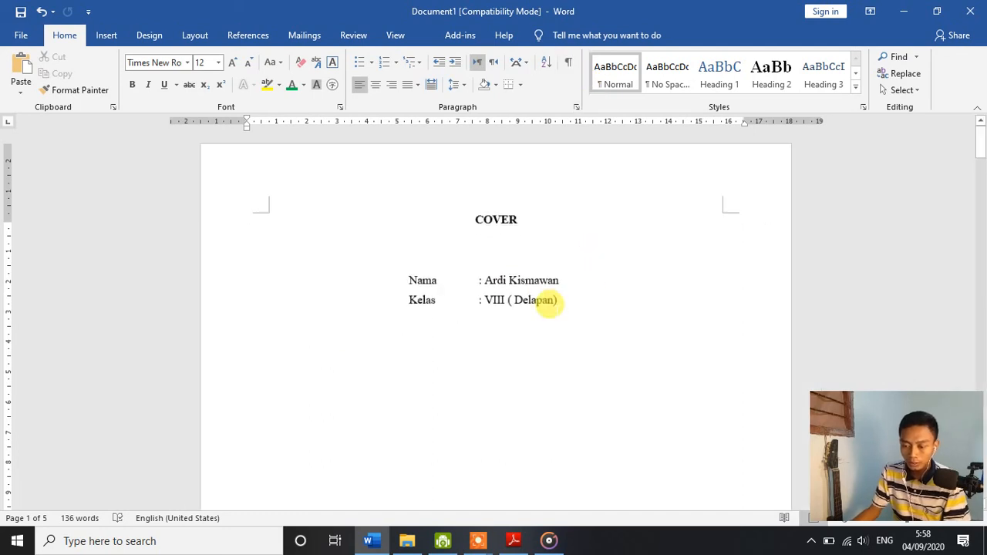
{"action": "scroll", "coordinate": [550, 305], "scroll_direction": "down", "scroll_amount": 3, "text": "ctrl"}
{"action": "scroll", "coordinate": [546, 304], "scroll_direction": "down", "scroll_amount": 5}
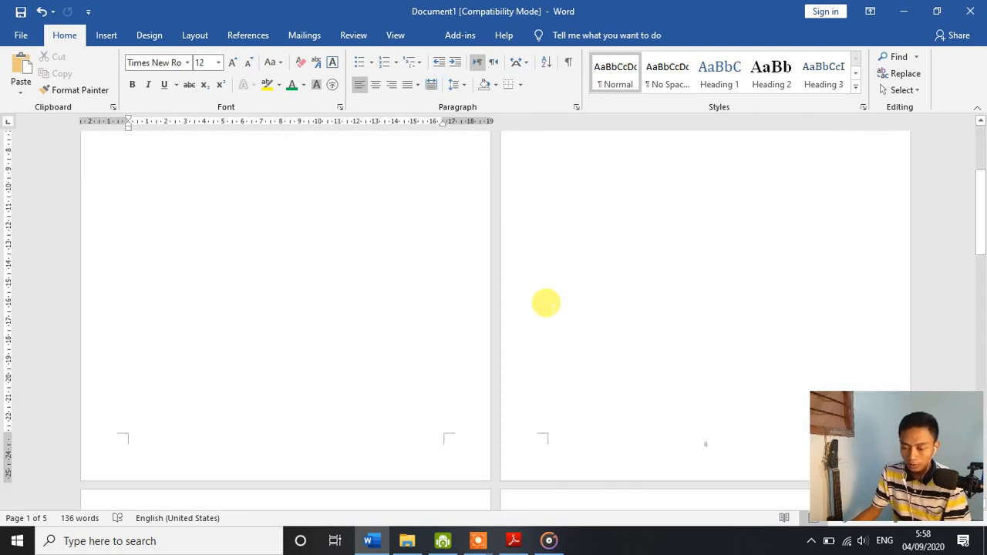
{"action": "scroll", "coordinate": [546, 304], "scroll_direction": "down", "scroll_amount": 5}
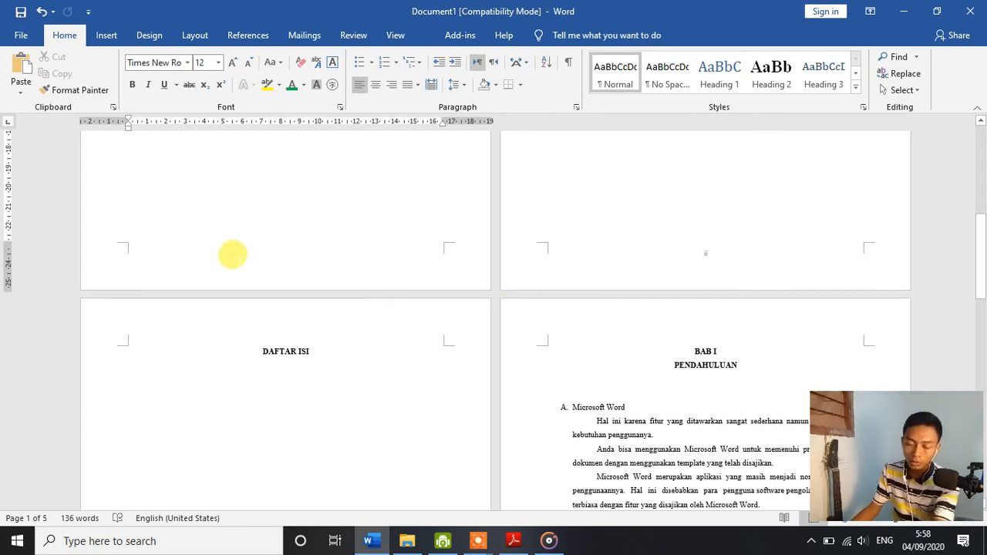
{"action": "scroll", "coordinate": [503, 302], "scroll_direction": "down", "scroll_amount": 3}
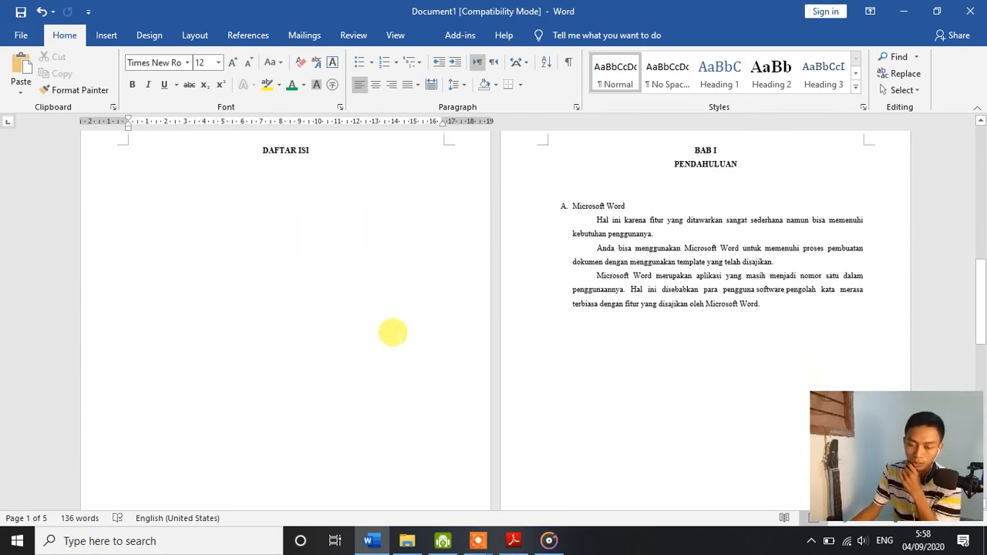
{"action": "scroll", "coordinate": [393, 332], "scroll_direction": "down", "scroll_amount": 5}
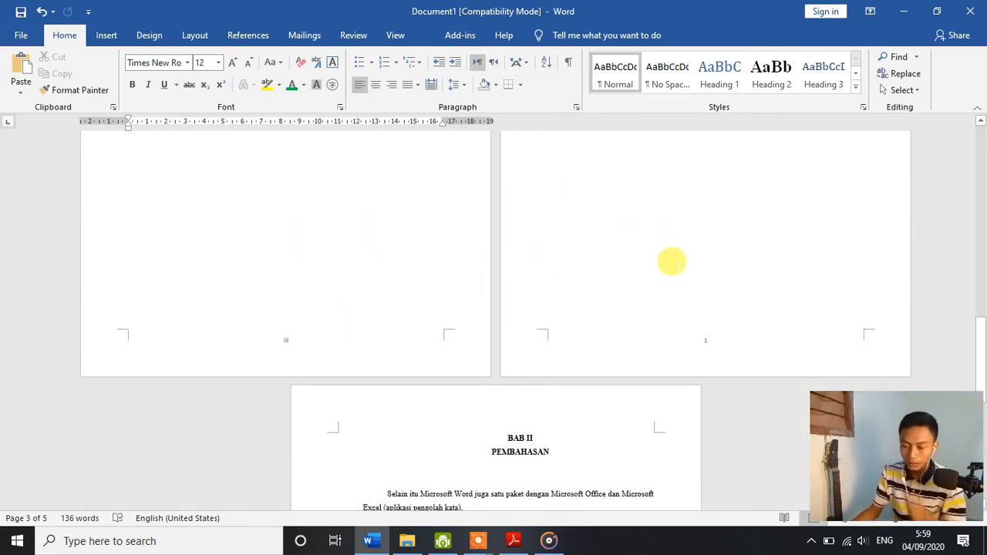
{"action": "scroll", "coordinate": [672, 262], "scroll_direction": "up", "scroll_amount": 5}
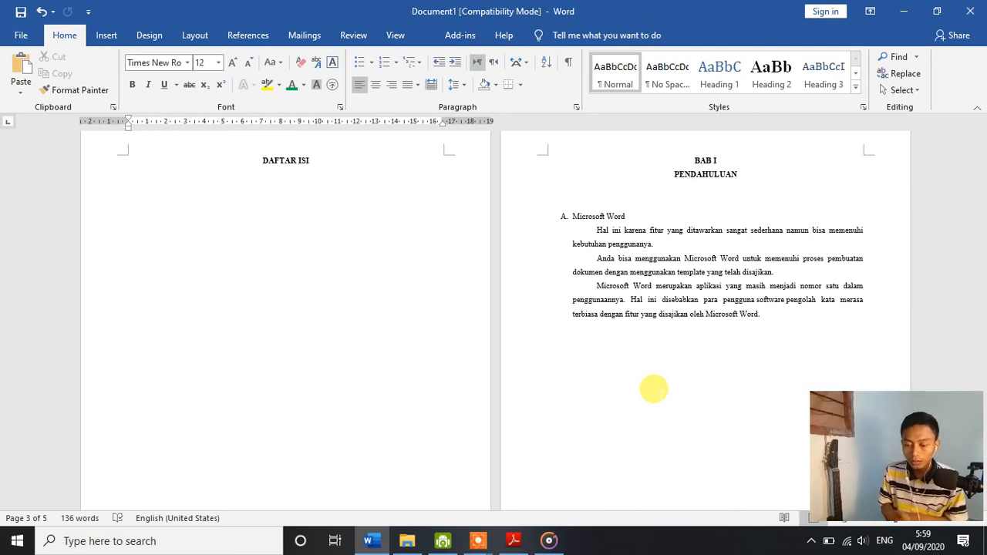
{"action": "scroll", "coordinate": [682, 399], "scroll_direction": "down", "scroll_amount": 5}
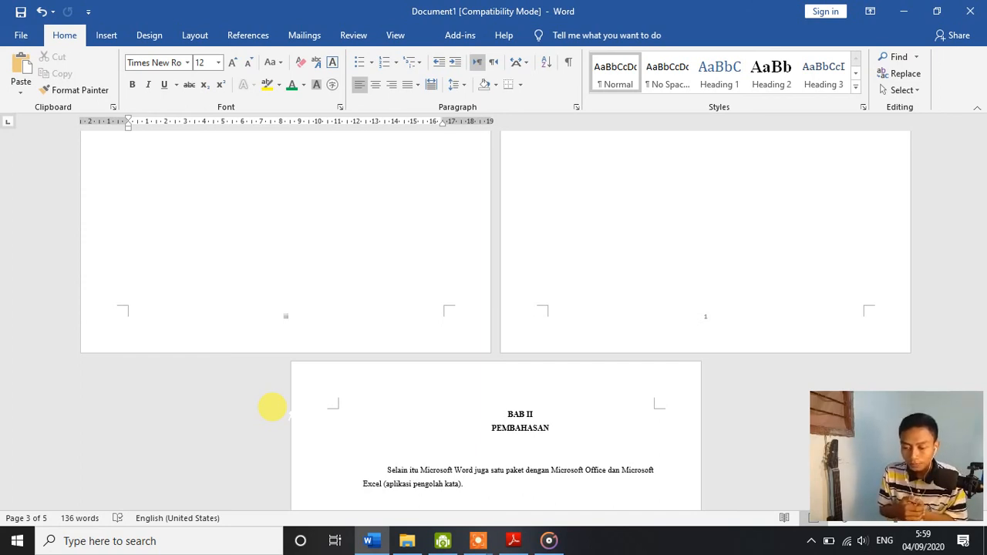
{"action": "scroll", "coordinate": [293, 374], "scroll_direction": "up", "scroll_amount": 5}
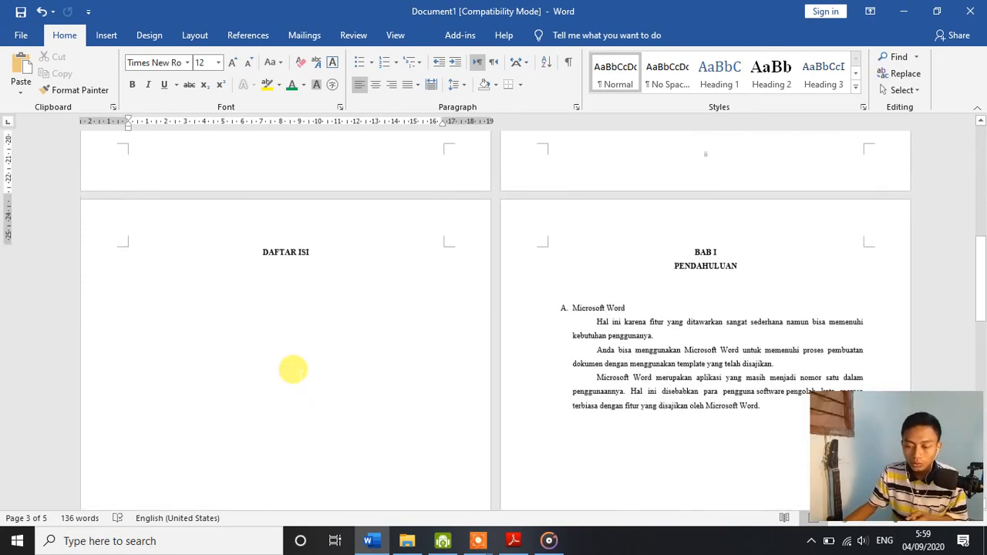
{"action": "scroll", "coordinate": [293, 370], "scroll_direction": "up", "scroll_amount": 10}
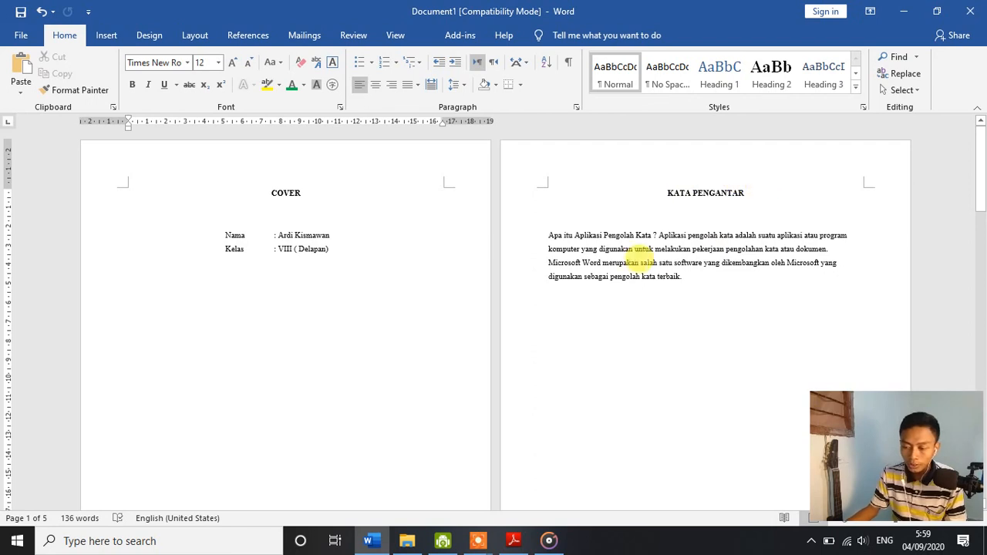
Step: Check the page numbers at the bottom of every page once more, from COVER through BAB II PEMBAHASAN
{"action": "scroll", "coordinate": [656, 278], "scroll_direction": "down", "scroll_amount": 10}
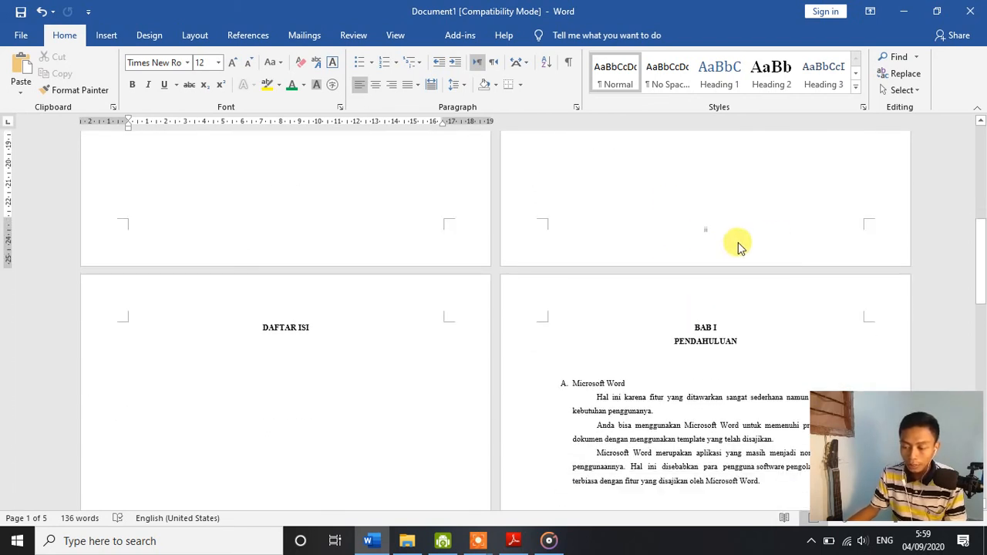
{"action": "scroll", "coordinate": [639, 319], "scroll_direction": "up", "scroll_amount": 10}
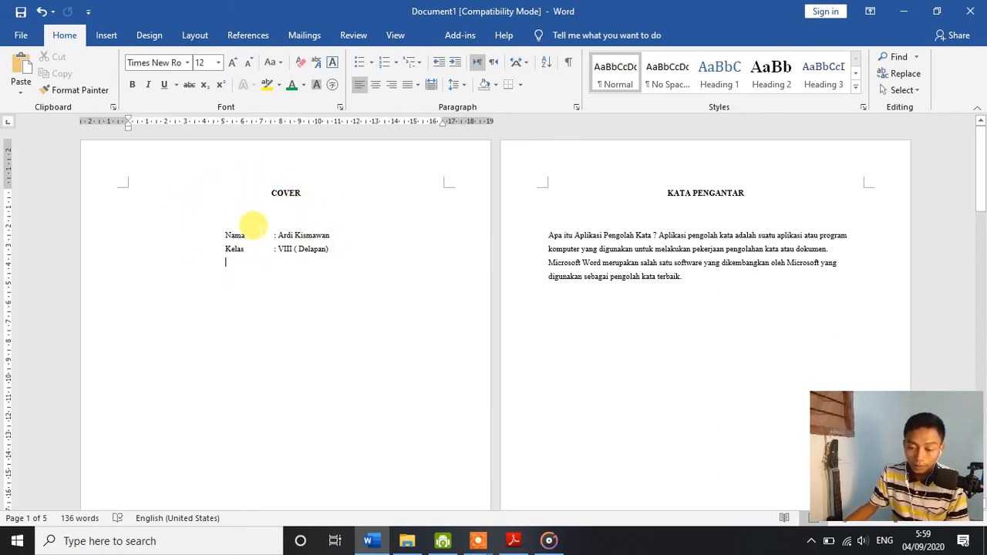
{"action": "scroll", "coordinate": [663, 209], "scroll_direction": "down", "scroll_amount": 4}
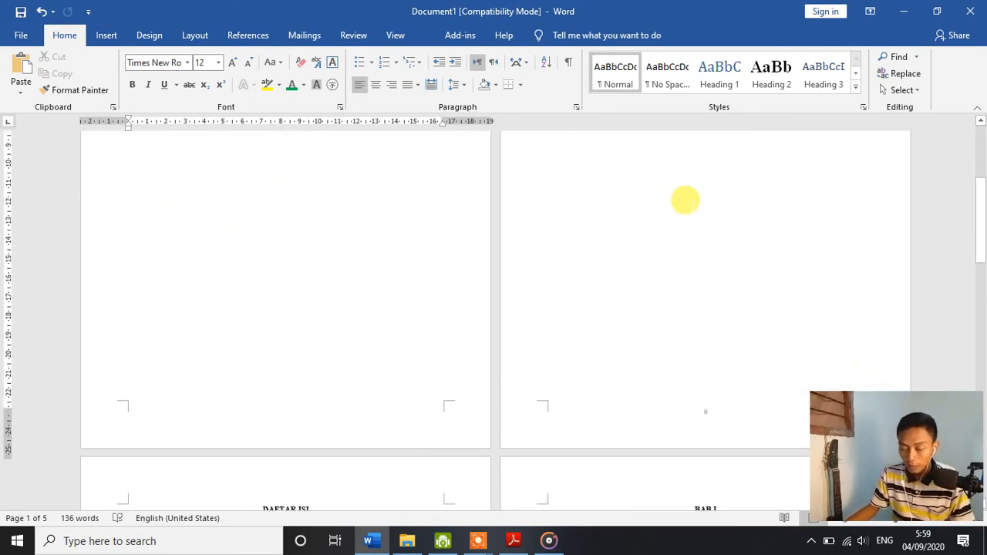
{"action": "scroll", "coordinate": [685, 201], "scroll_direction": "up", "scroll_amount": 4}
{"action": "scroll", "coordinate": [664, 270], "scroll_direction": "down", "scroll_amount": 9}
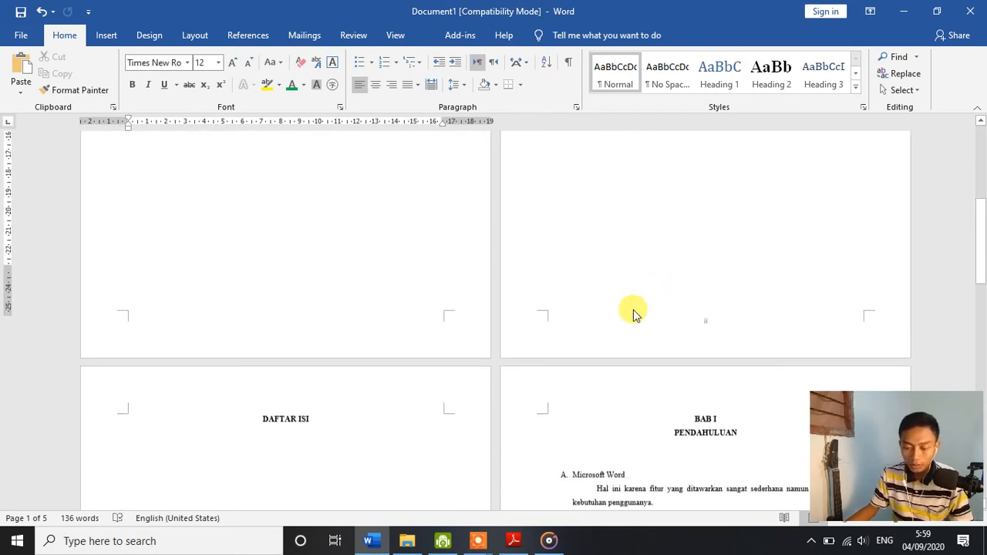
{"action": "scroll", "coordinate": [326, 388], "scroll_direction": "down", "scroll_amount": 3}
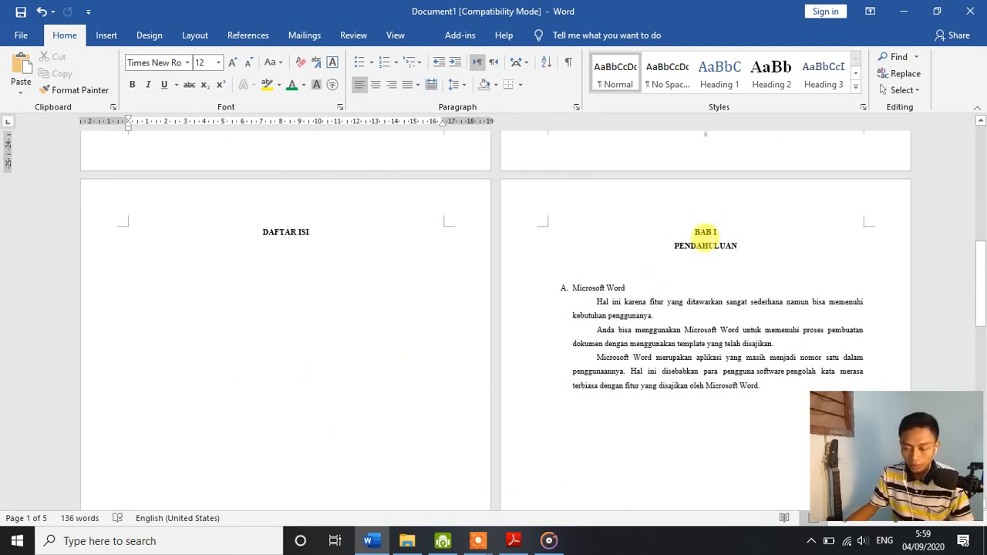
{"action": "scroll", "coordinate": [689, 258], "scroll_direction": "down", "scroll_amount": 1}
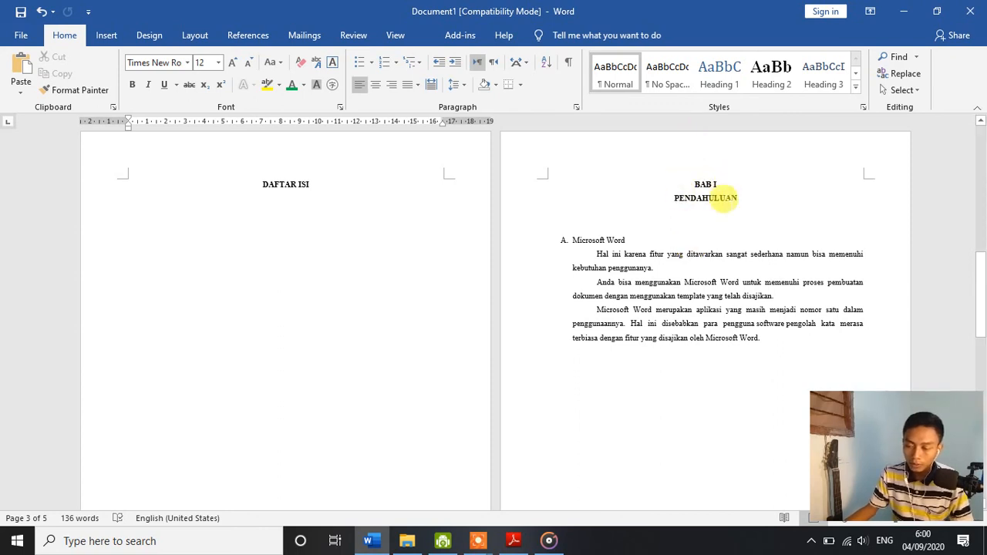
{"action": "scroll", "coordinate": [694, 205], "scroll_direction": "down", "scroll_amount": 2}
{"action": "scroll", "coordinate": [686, 169], "scroll_direction": "down", "scroll_amount": 3}
{"action": "scroll", "coordinate": [617, 173], "scroll_direction": "up", "scroll_amount": 1}
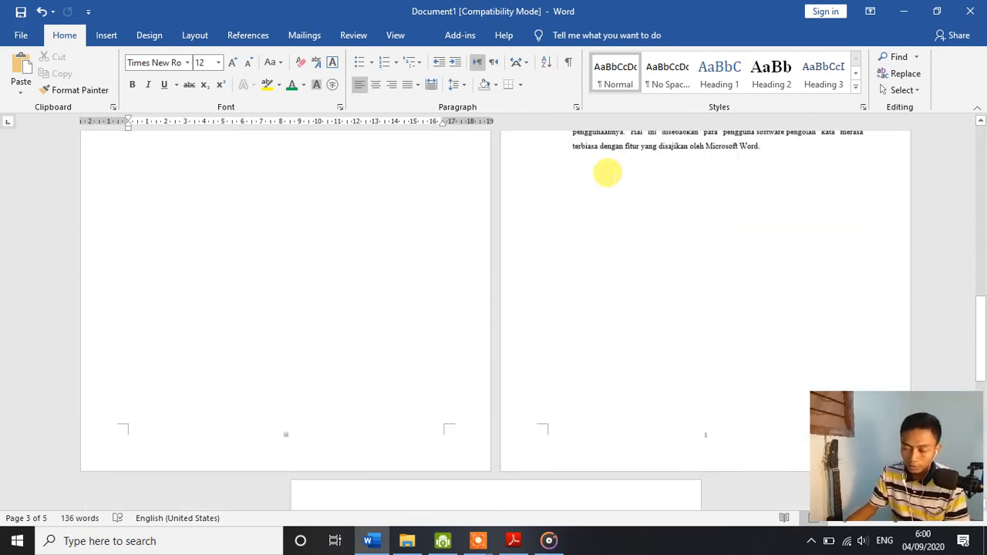
{"action": "scroll", "coordinate": [605, 175], "scroll_direction": "up", "scroll_amount": 3}
{"action": "scroll", "coordinate": [741, 248], "scroll_direction": "down", "scroll_amount": 3}
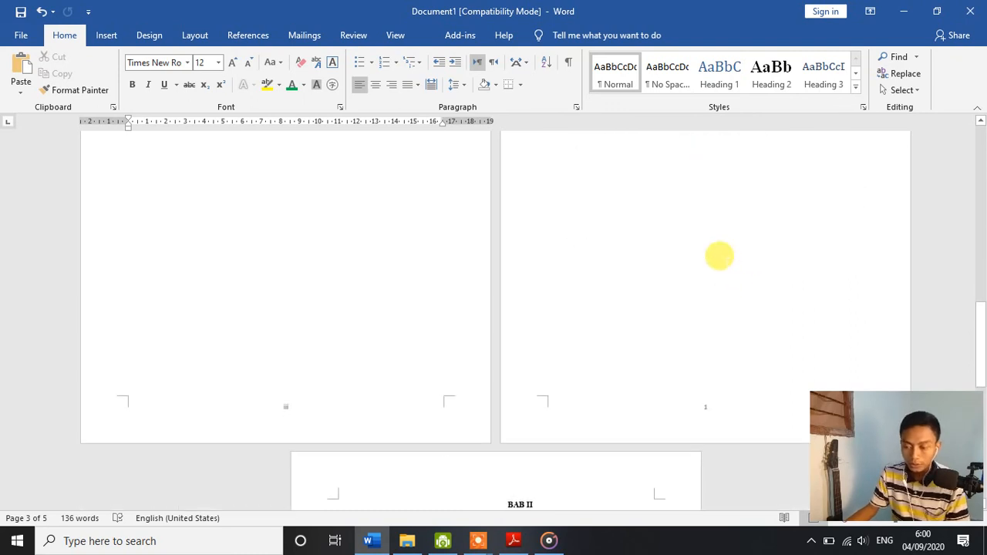
{"action": "scroll", "coordinate": [719, 257], "scroll_direction": "down", "scroll_amount": 3}
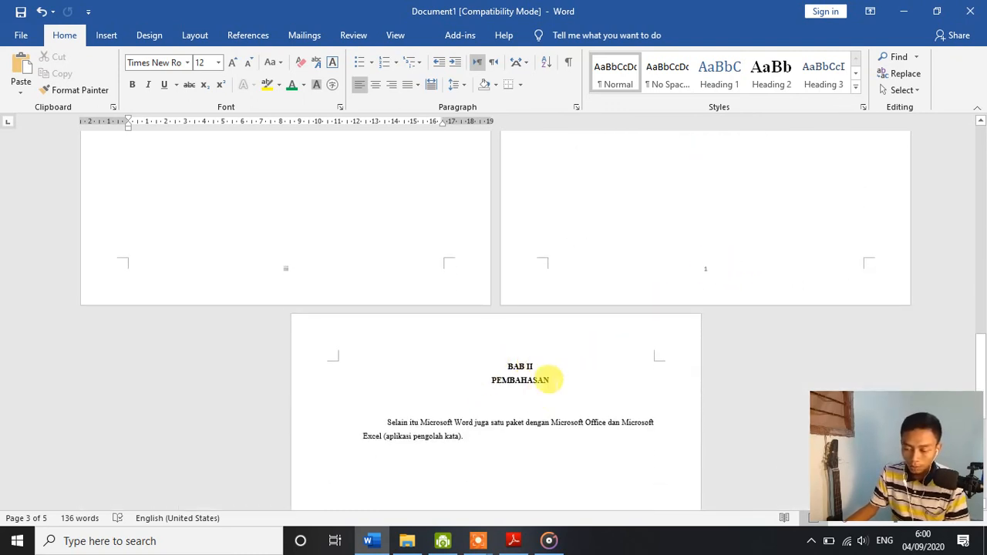
{"action": "scroll", "coordinate": [432, 455], "scroll_direction": "down", "scroll_amount": 1}
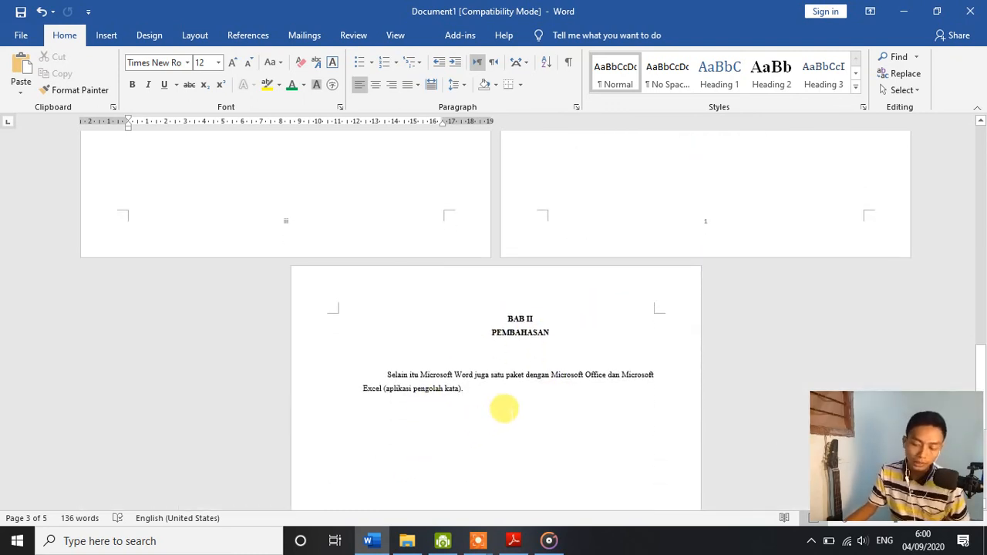
{"action": "scroll", "coordinate": [601, 381], "scroll_direction": "up", "scroll_amount": 9}
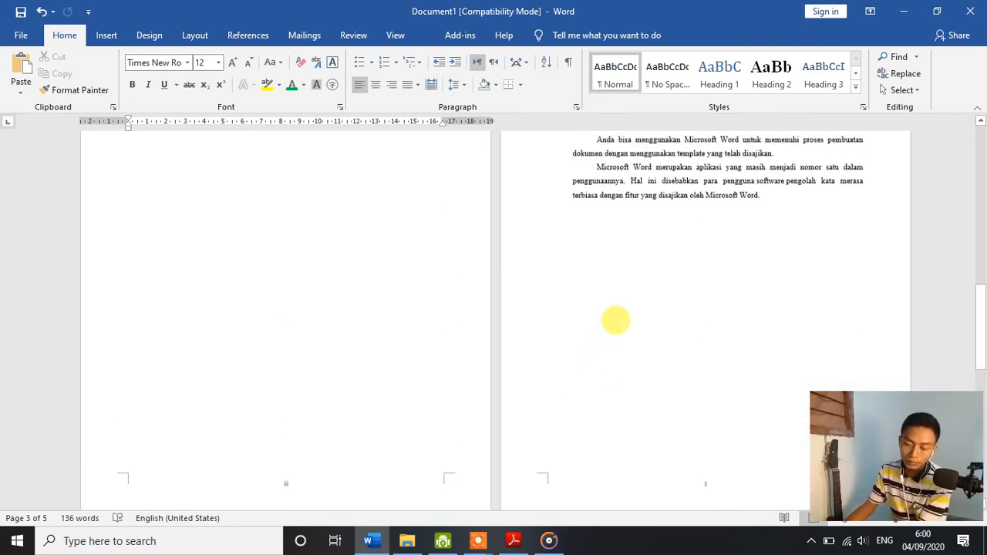
{"action": "left_click", "coordinate": [640, 361]}
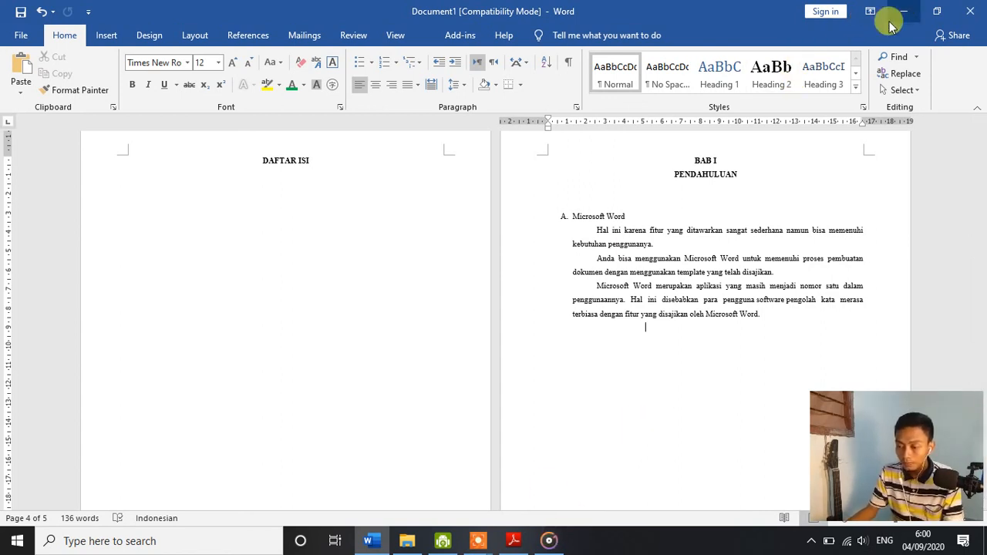
Step: Save the file as Word Document "bage break - numbering" in G8's TUGAS folder, accepting the newest file format, and minimize the window
{"action": "key", "text": "ctrl+s"}
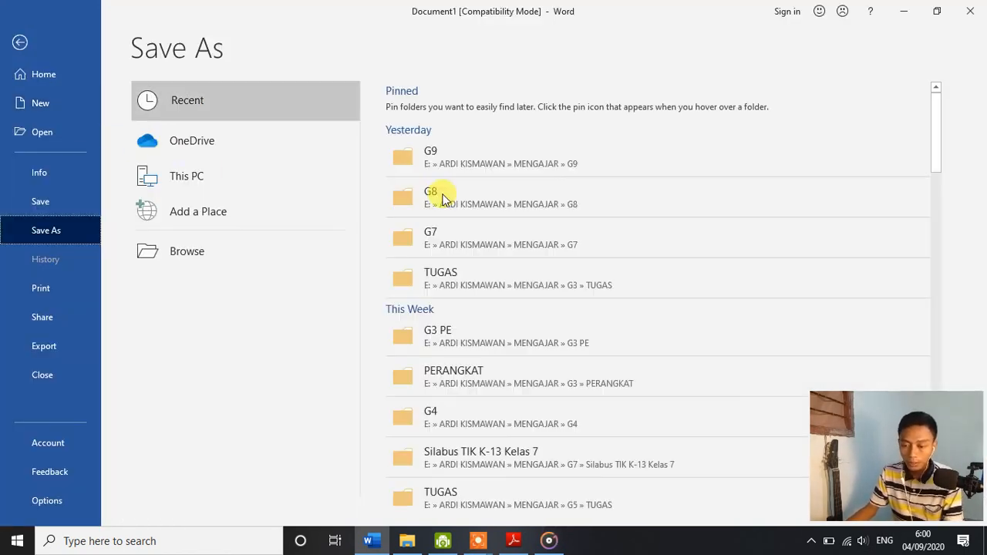
{"action": "left_click", "coordinate": [495, 204]}
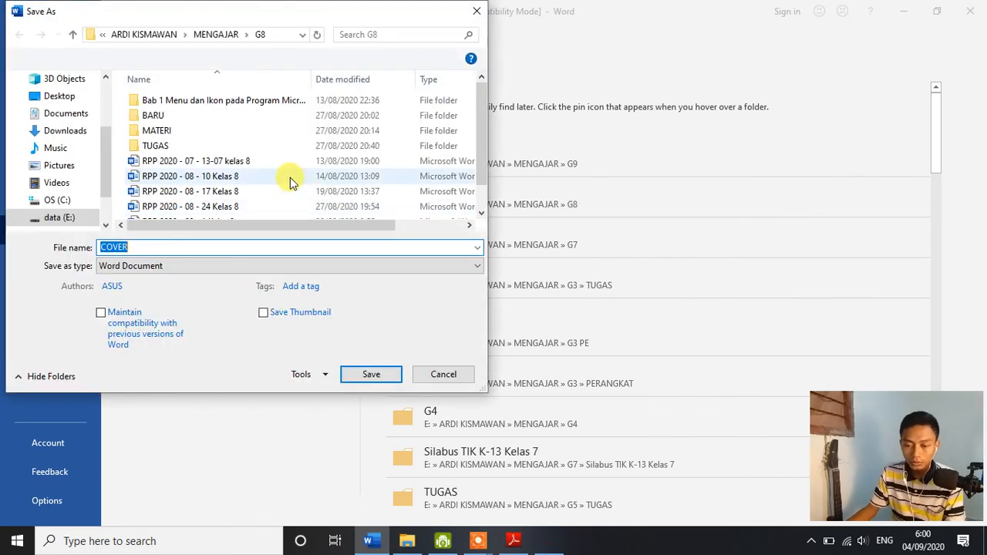
{"action": "double_click", "coordinate": [240, 147]}
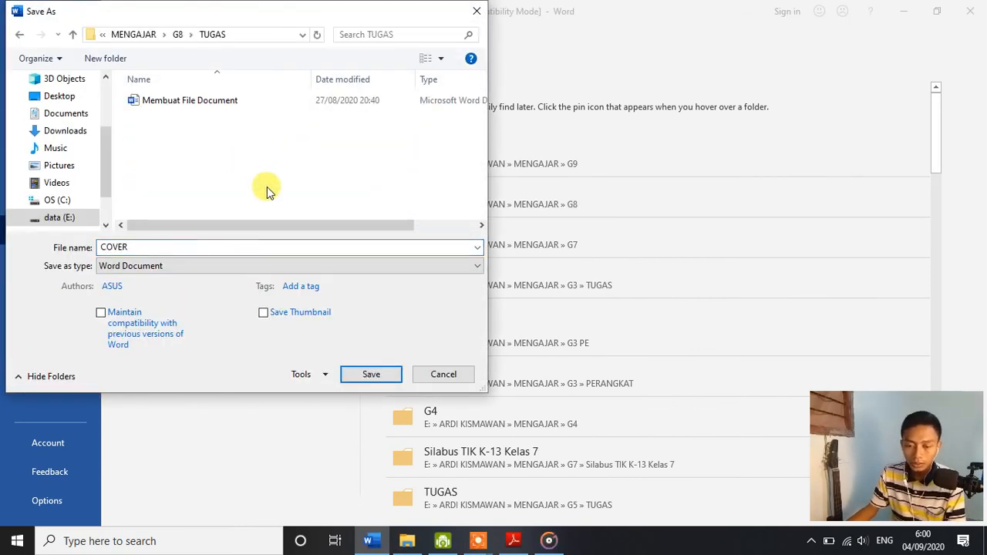
{"action": "double_click", "coordinate": [200, 246]}
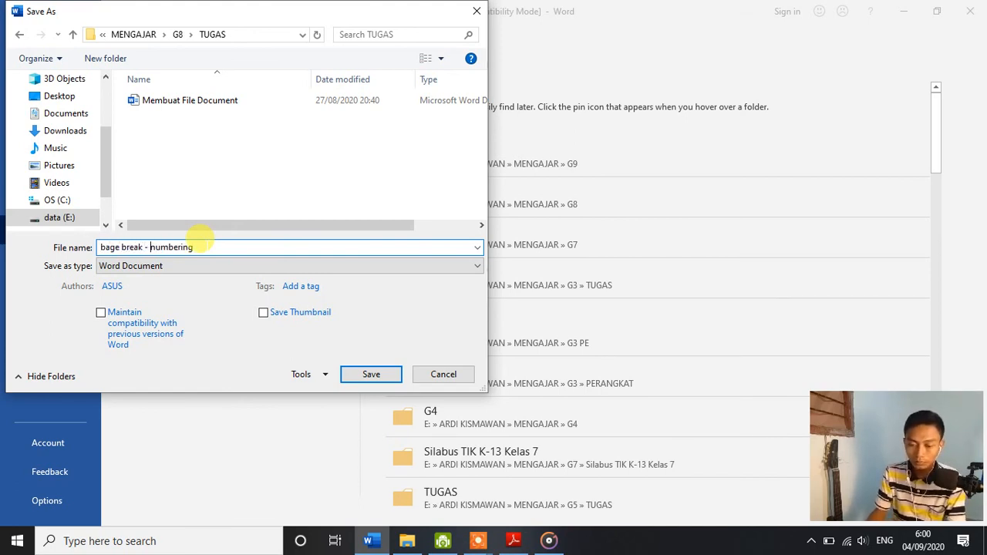
{"action": "left_click", "coordinate": [369, 374]}
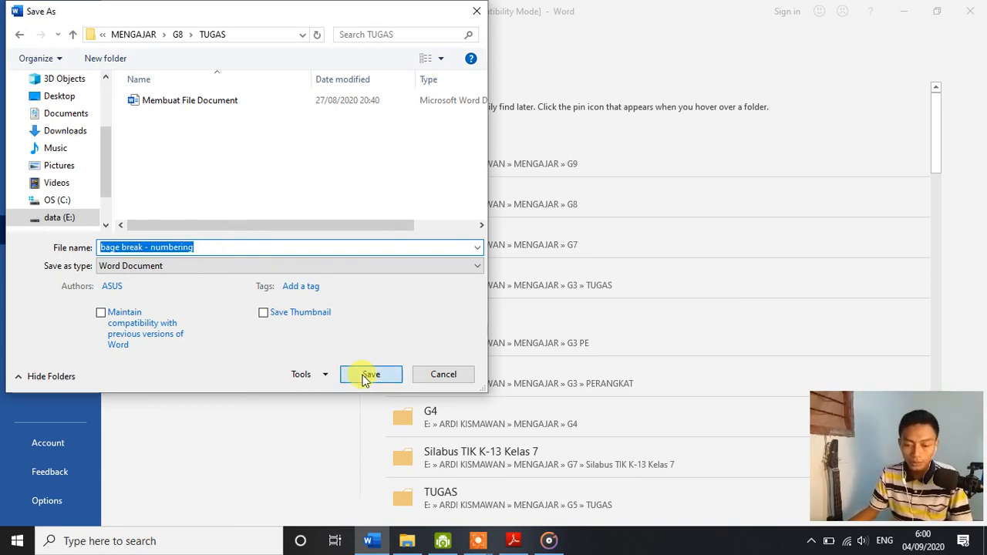
{"action": "left_click", "coordinate": [540, 308]}
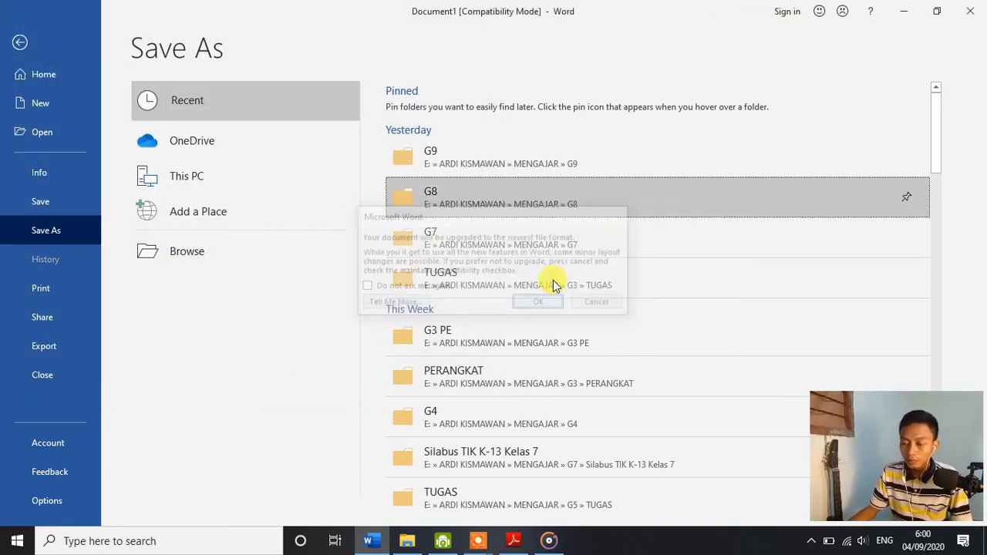
{"action": "left_click", "coordinate": [905, 14]}
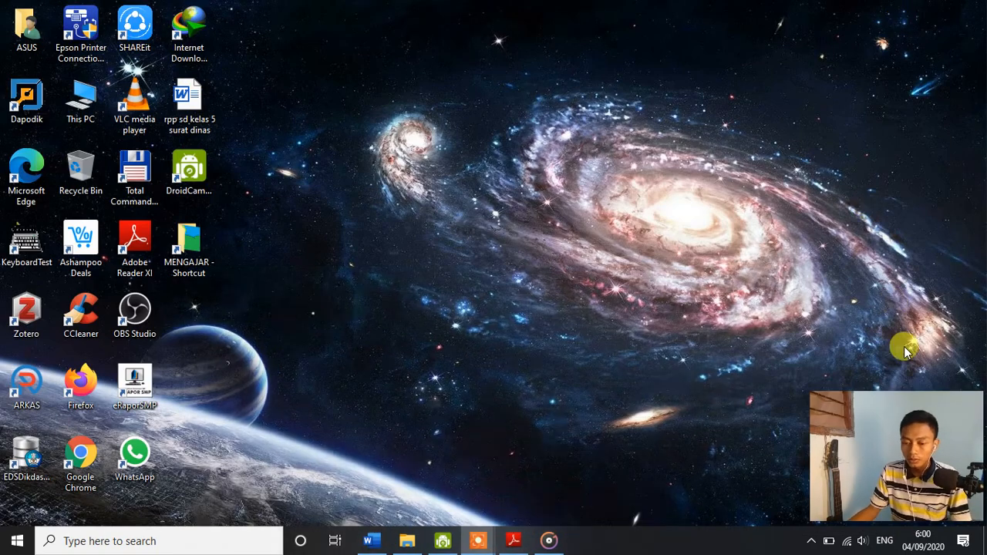
{"action": "left_click_drag", "start_coordinate": [910, 408], "coordinate": [402, 258]}
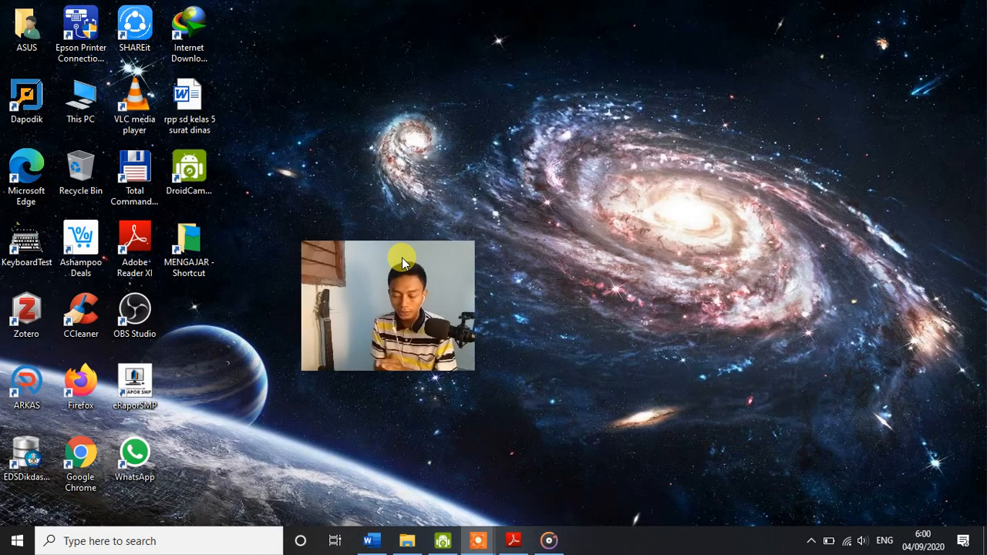